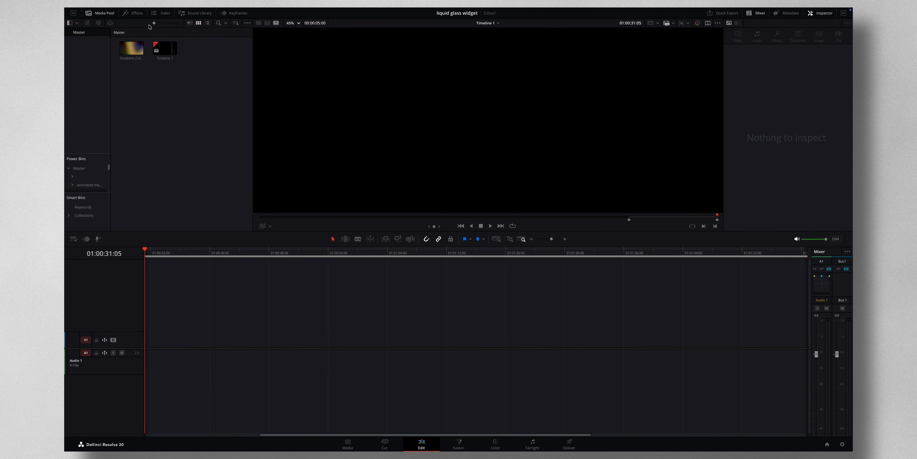
Add a Fusion Composition to video track V1 and open it on the Fusion page, moving MediaOut1 aside.
click(137, 14)
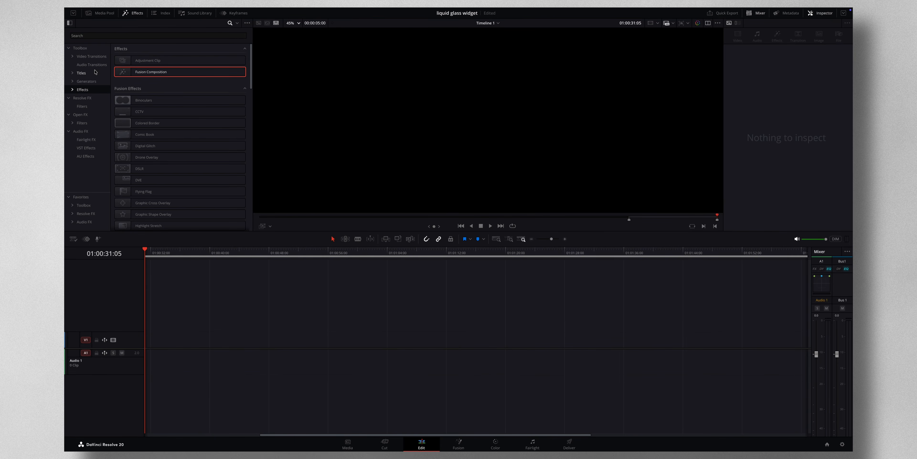
drag(134, 74, 150, 339)
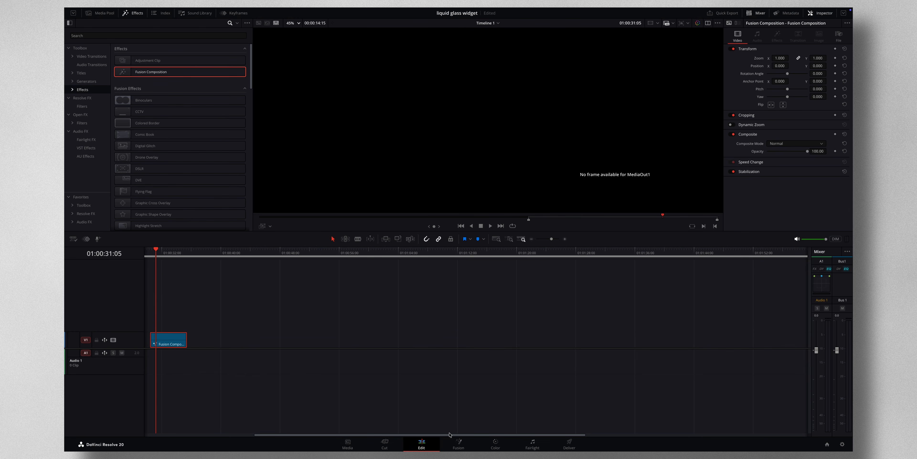
click(457, 441)
drag(284, 349, 529, 363)
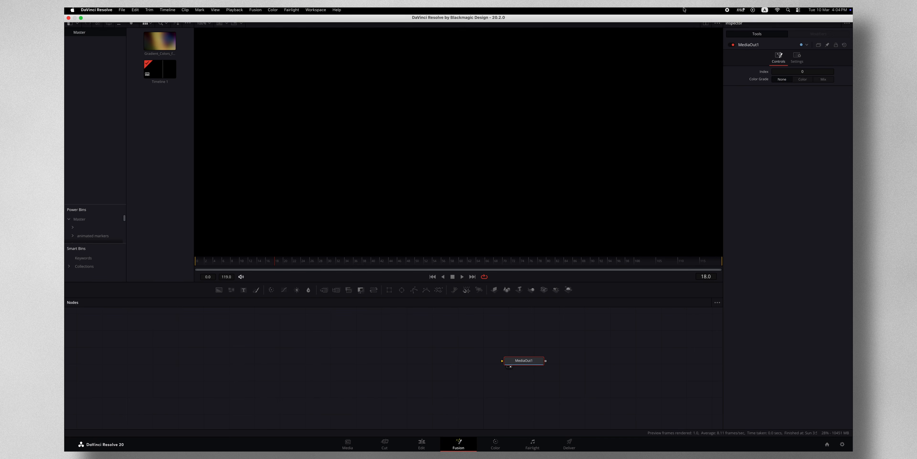
Add a Four Corner Background node feeding MediaOut1 and open its bottom-right corner colour for editing.
drag(220, 290, 505, 363)
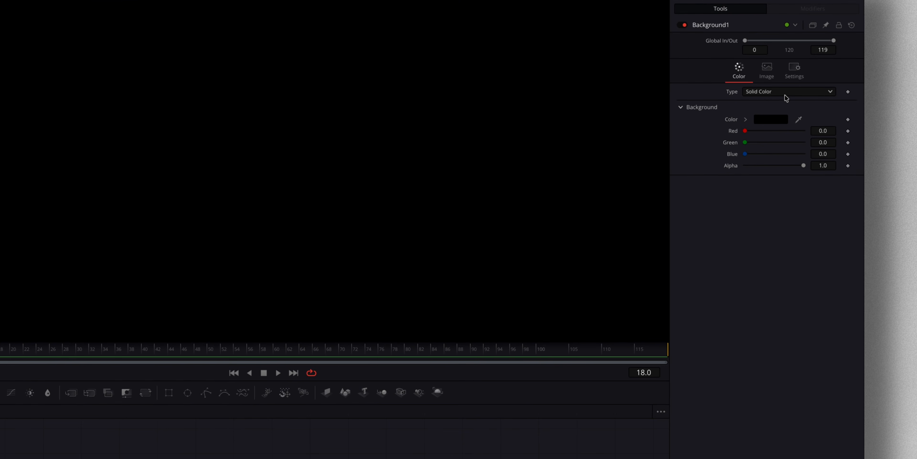
click(797, 94)
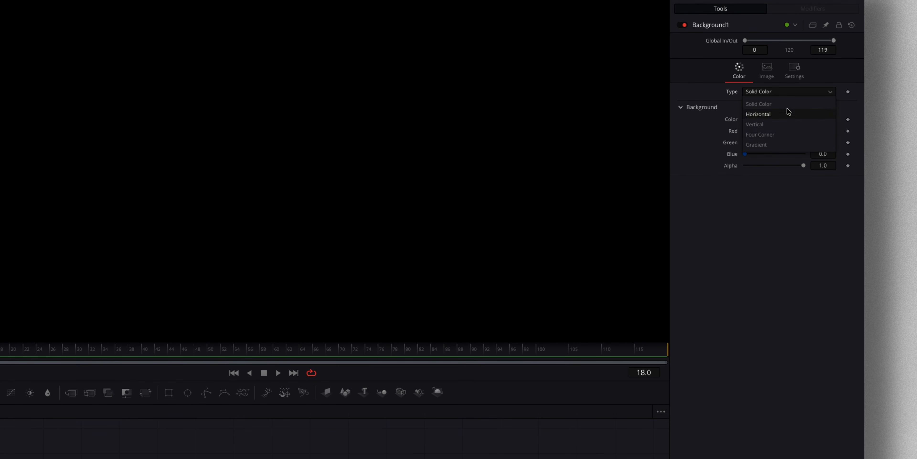
click(776, 134)
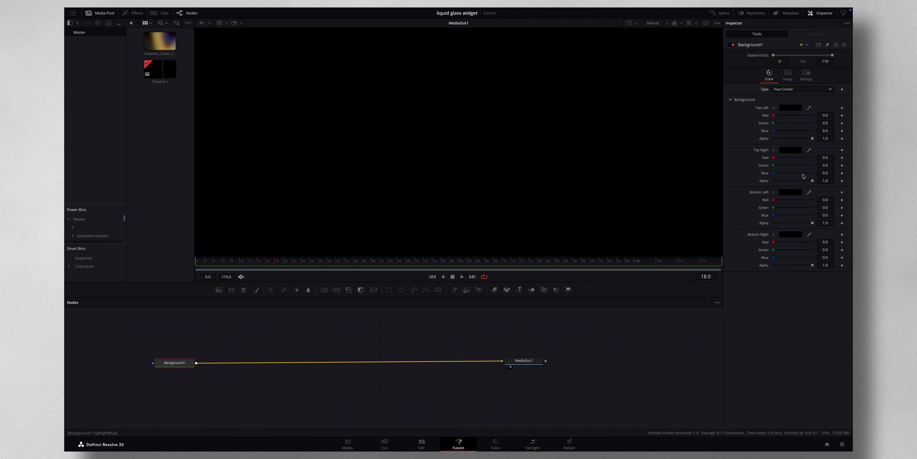
click(789, 236)
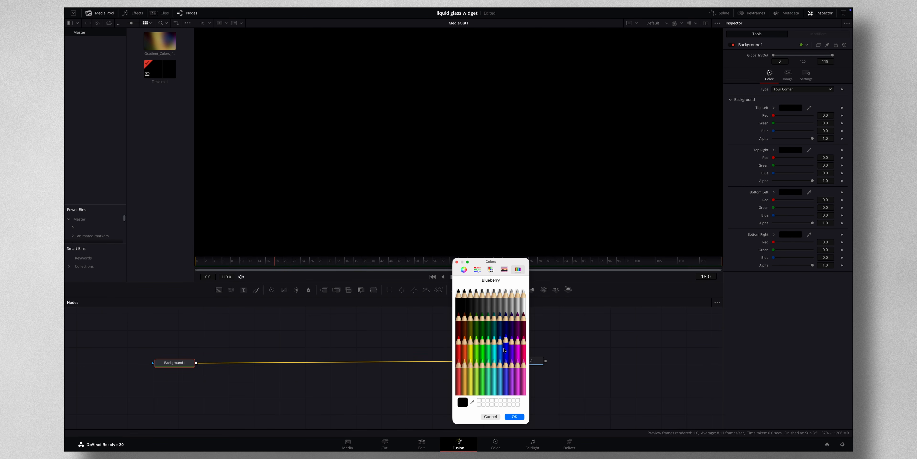
click(504, 350)
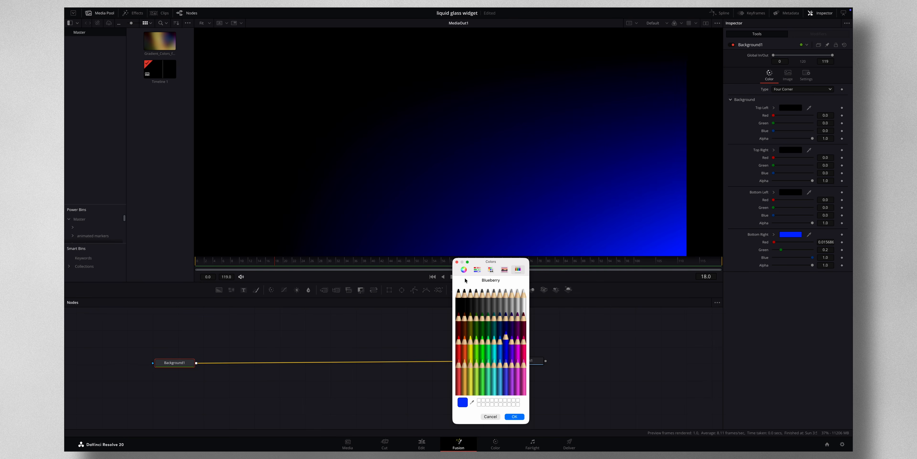
click(464, 270)
drag(467, 347, 500, 348)
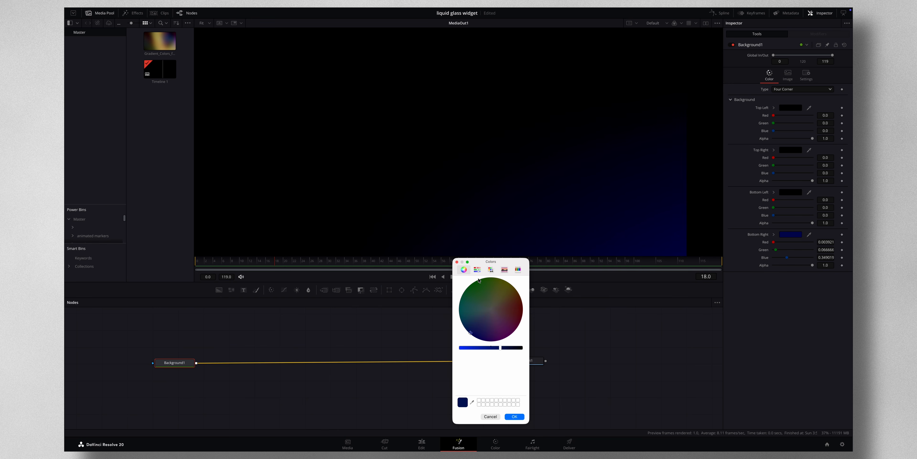
Set Background1's bottom-right corner colour to Turquoise, darkened to about 0.25 green and 0.25 blue.
click(517, 270)
click(493, 327)
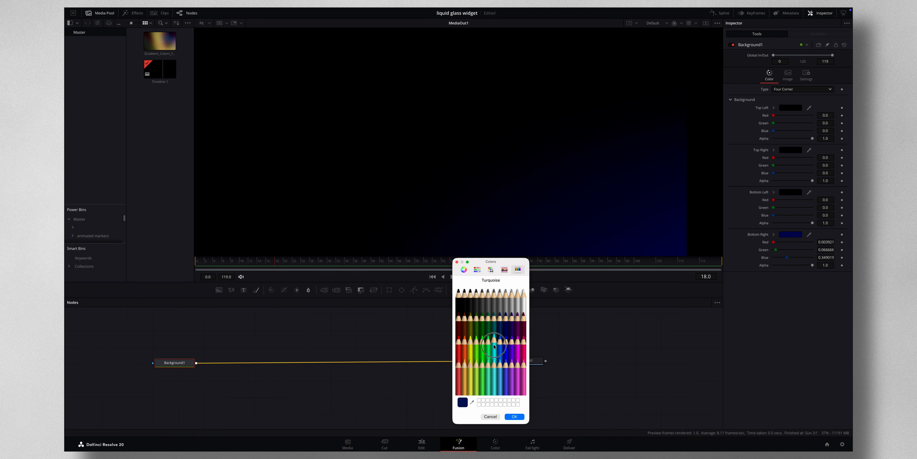
click(464, 269)
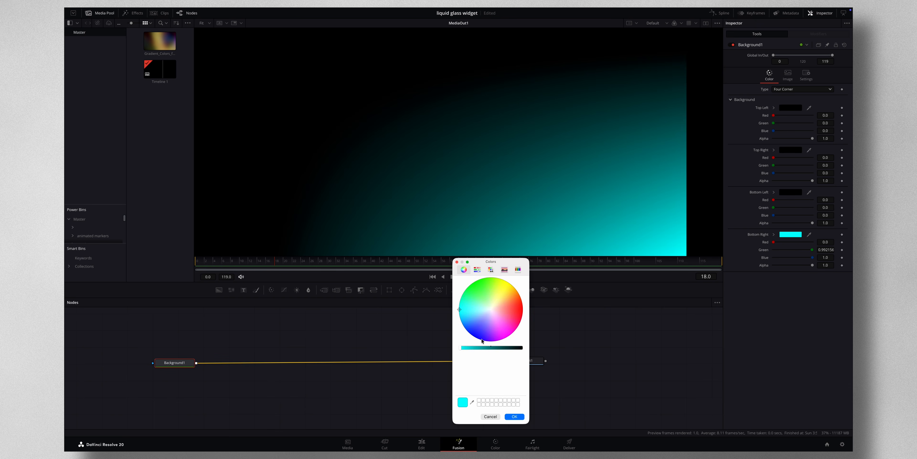
drag(467, 348, 506, 347)
click(514, 416)
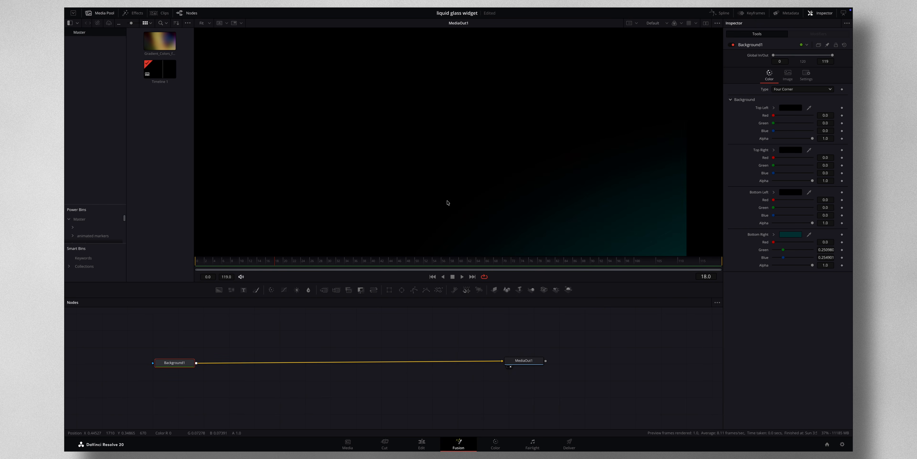
Move the existing nodes lower in the graph and merge a second Background node over Background1.
drag(175, 339, 555, 404)
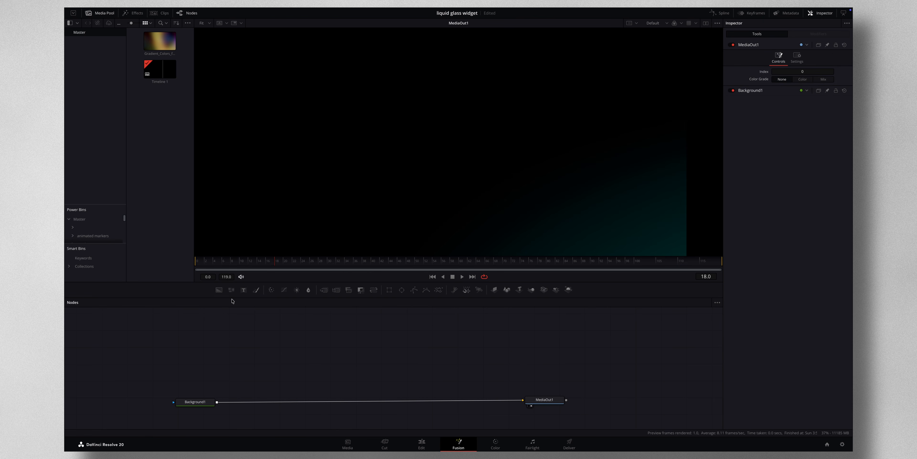
drag(220, 289, 213, 401)
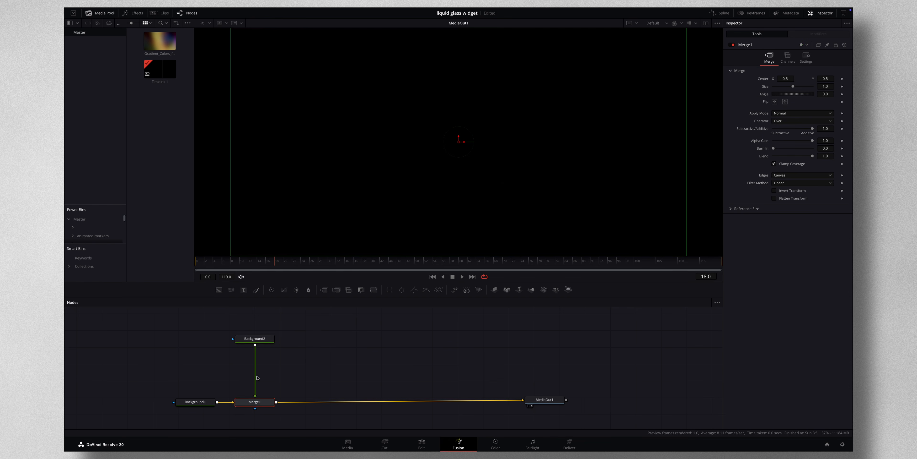
Make Background2 a Four Corner gradient with Turquoise top left, bright blue top right, Blueberry bottom left and Sky bottom right.
click(255, 338)
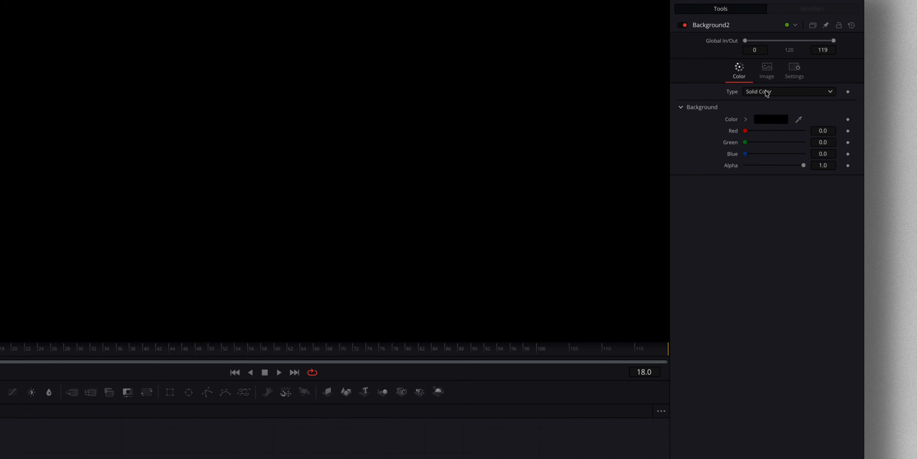
click(784, 90)
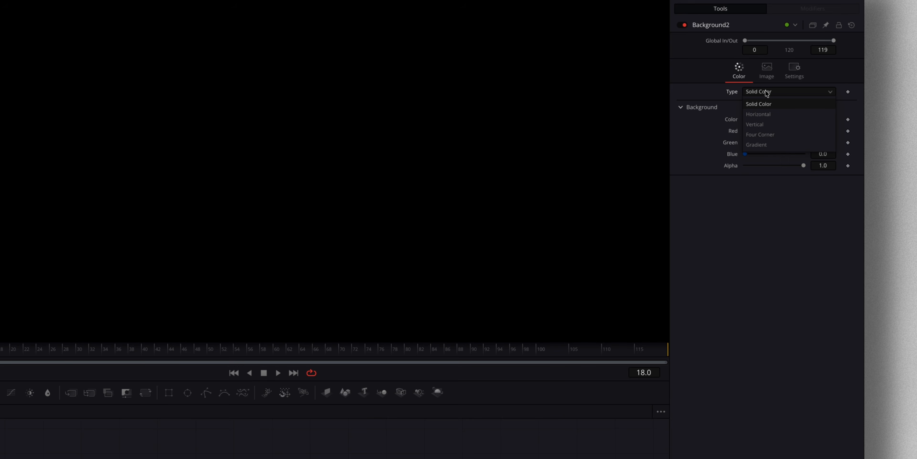
click(765, 135)
click(770, 119)
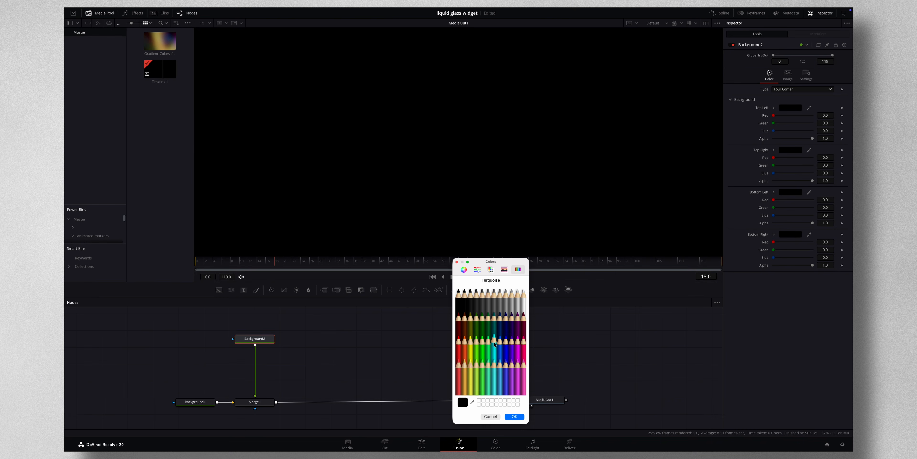
click(494, 343)
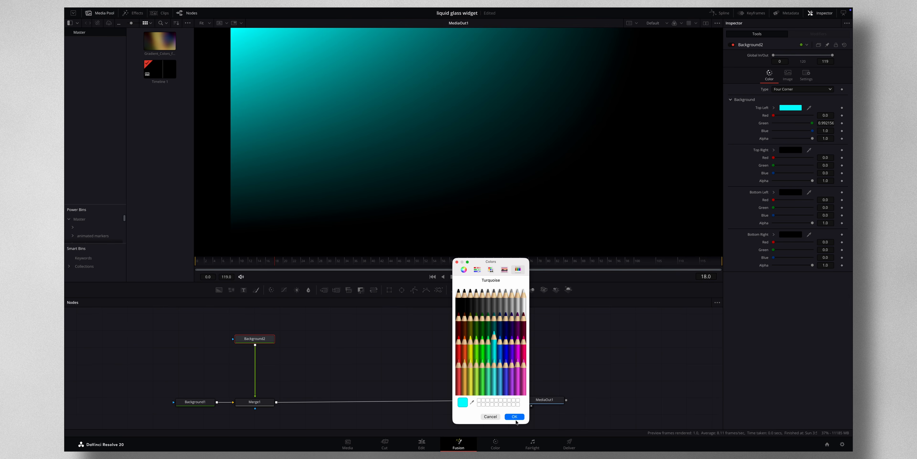
click(516, 416)
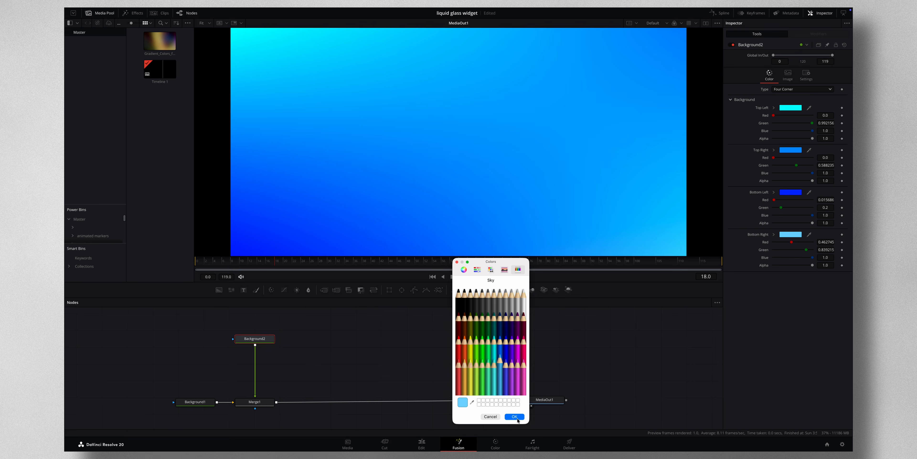
click(517, 416)
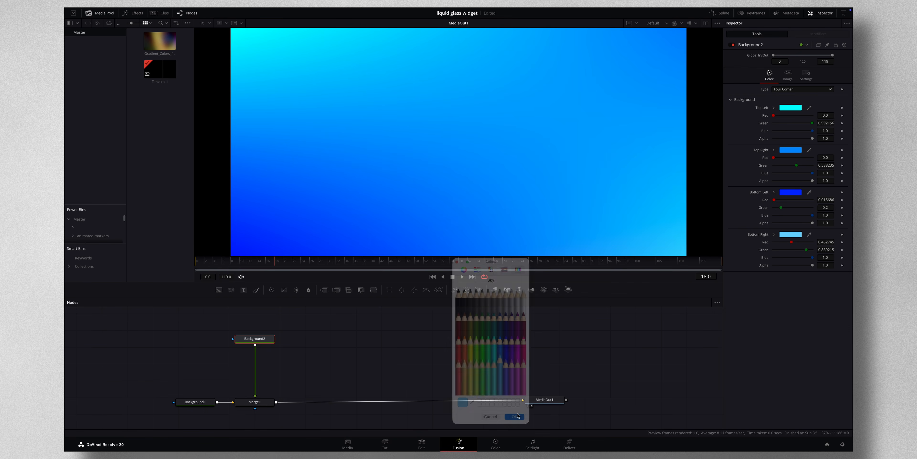
Attach a Polygon mask to Background2 and remove the polygon's shape animation.
drag(265, 342, 265, 363)
click(394, 310)
drag(546, 253, 272, 358)
click(222, 348)
click(194, 348)
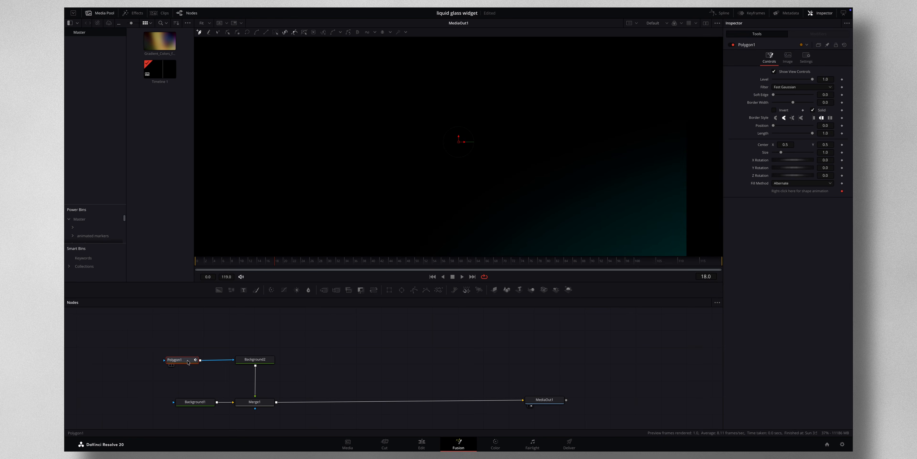
right_click(799, 193)
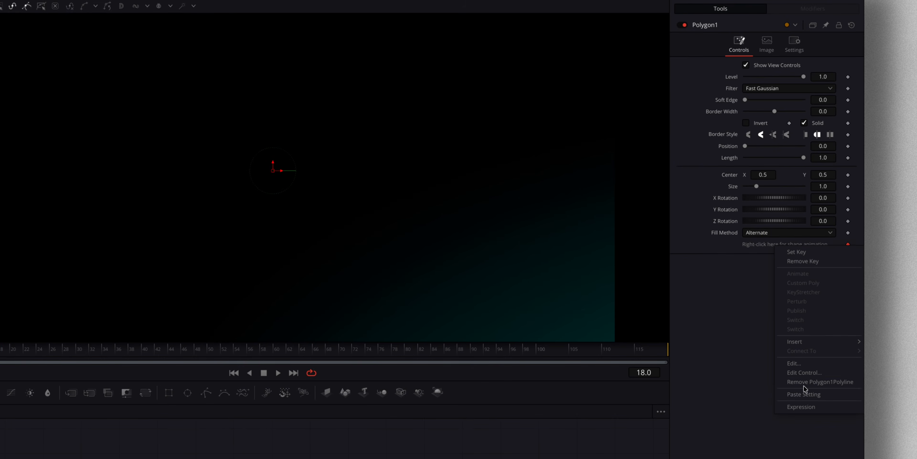
click(824, 383)
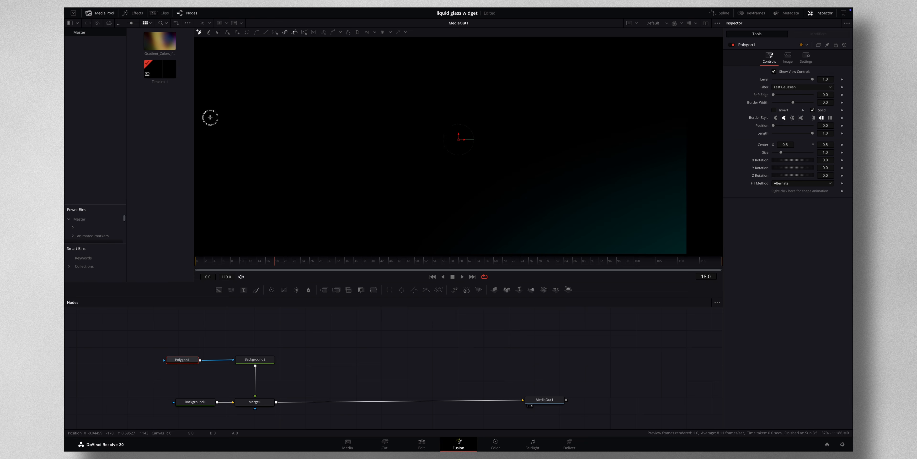
Draw an open five-point zigzag path with the polygon, starting and ending just outside the frame's sides.
click(323, 199)
click(427, 101)
click(592, 198)
click(707, 111)
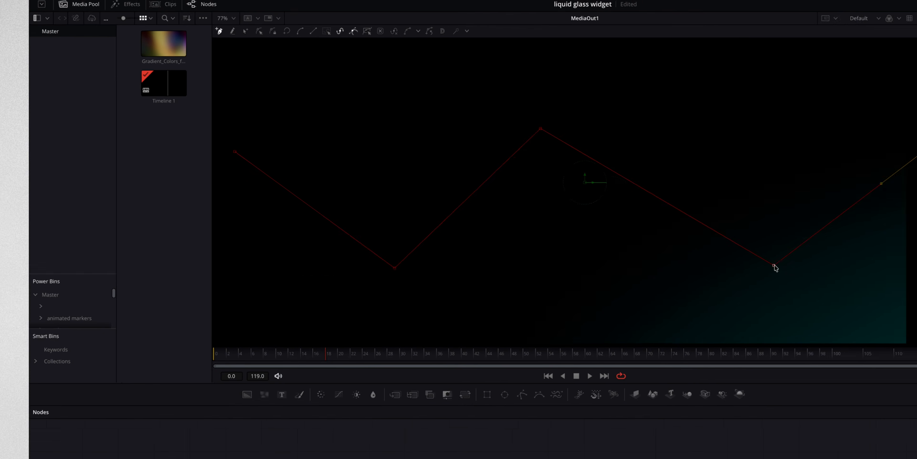
Smooth the path's three inner points into a wave, and set its border width to 0.022 and soft edge to 0.0027.
click(593, 198)
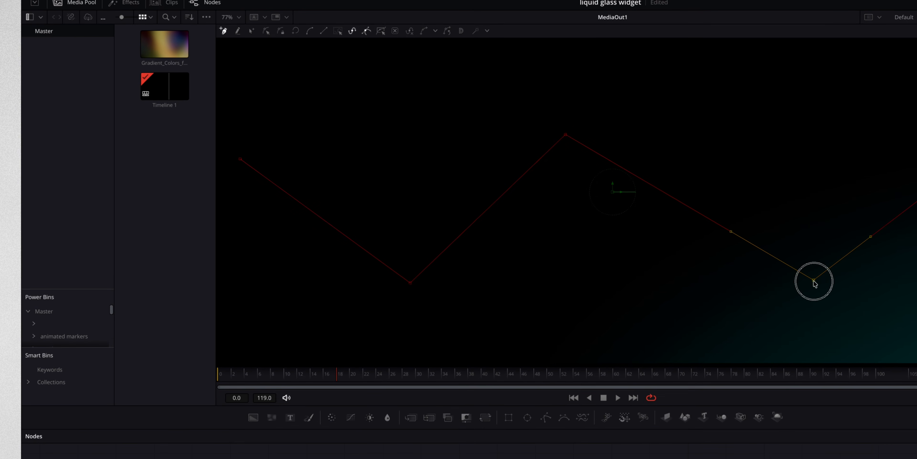
click(309, 31)
click(567, 133)
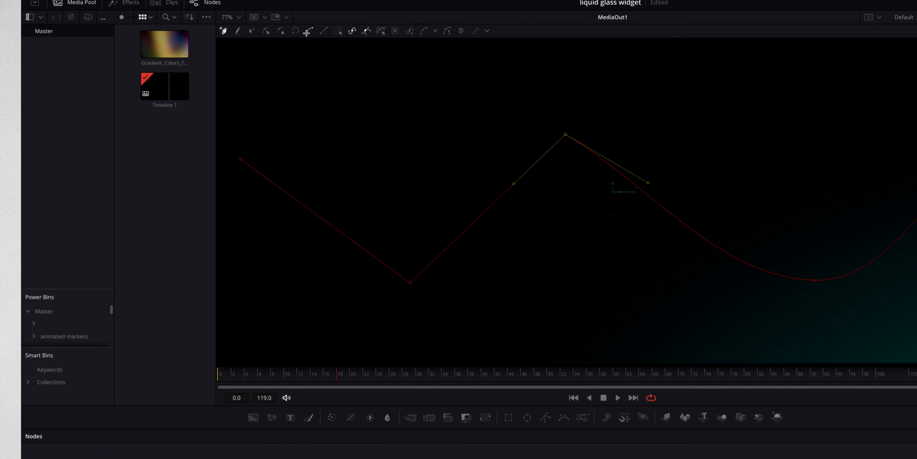
click(308, 31)
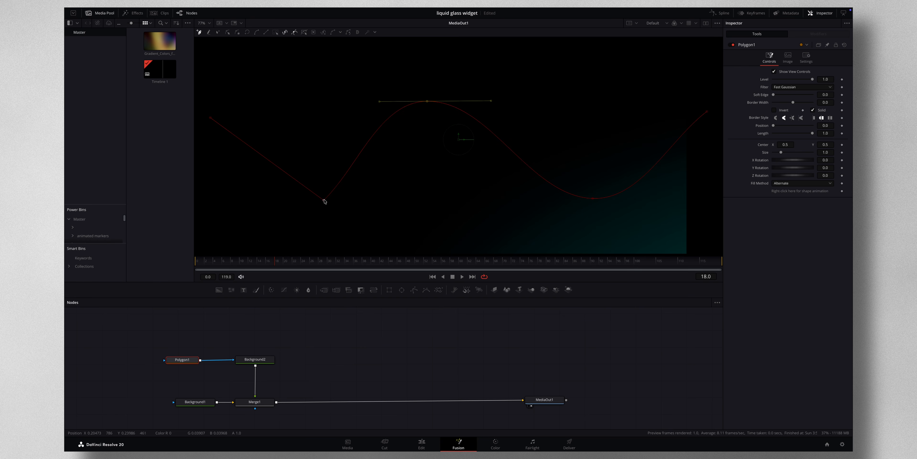
click(324, 200)
click(256, 32)
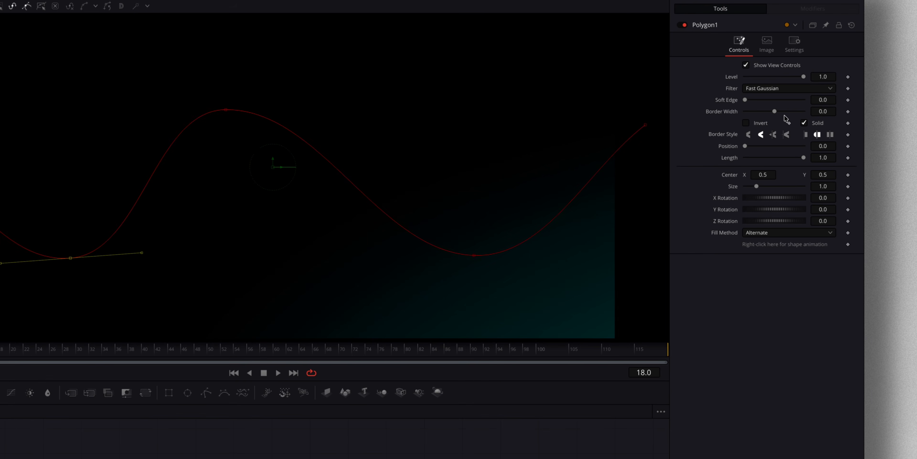
drag(775, 111, 835, 99)
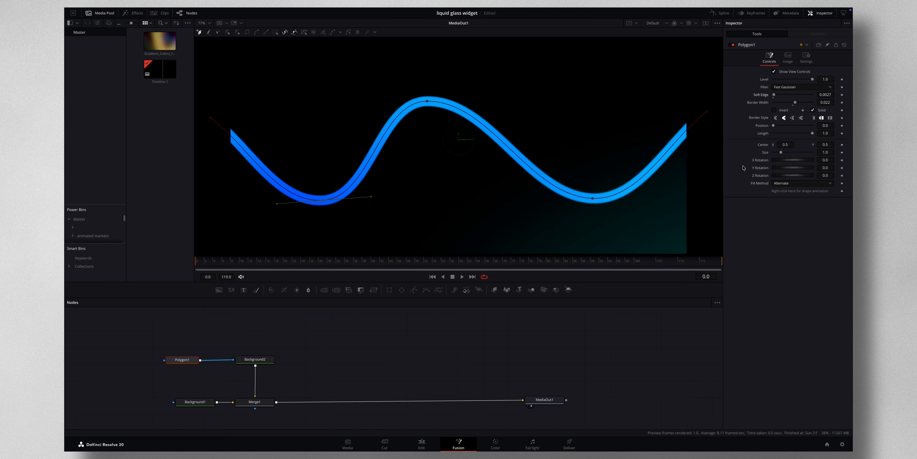
Keyframe Polygon1's Length from 0.0 at frame 0 to 1.0 at frame 80.
click(842, 134)
drag(328, 266, 547, 262)
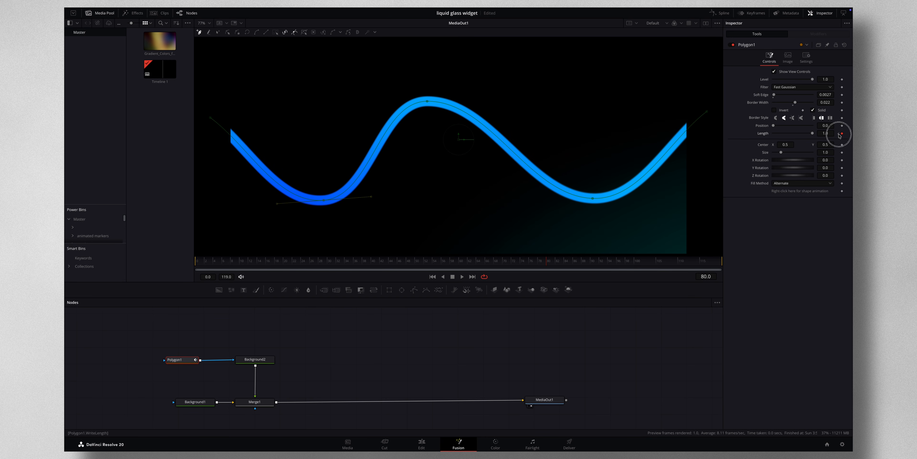
drag(813, 134, 772, 135)
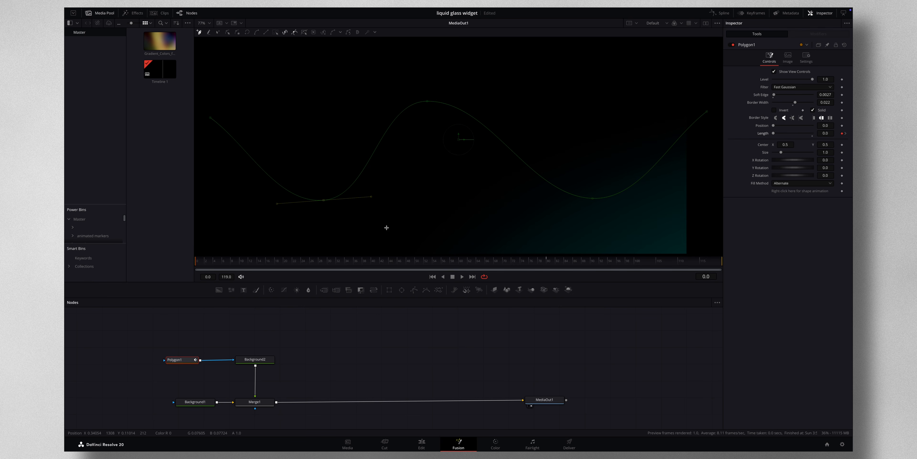
Apply an Out Cubic ease to all of Polygon1's Length keyframes in the Spline editor.
click(723, 14)
click(403, 320)
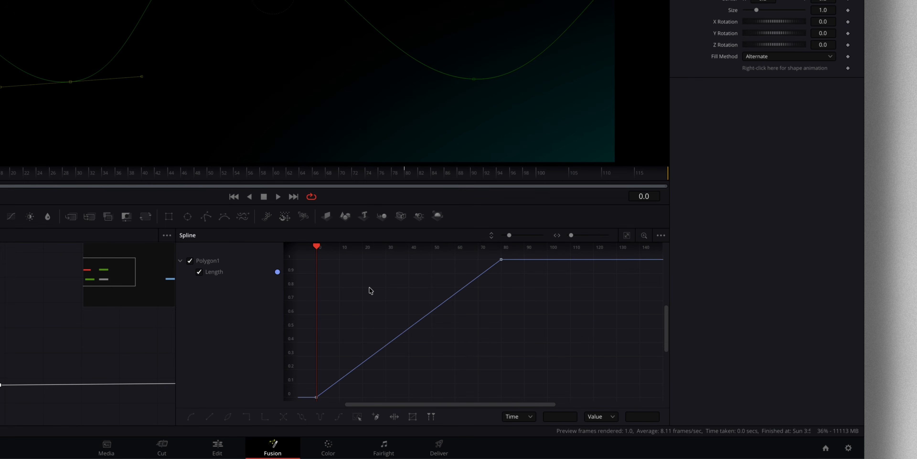
key(super+a)
right_click(369, 288)
mouse_move(401, 178)
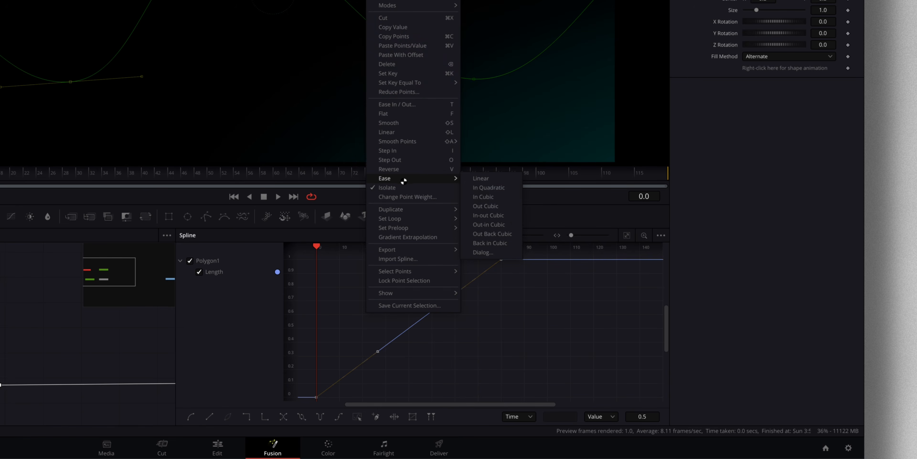
click(494, 206)
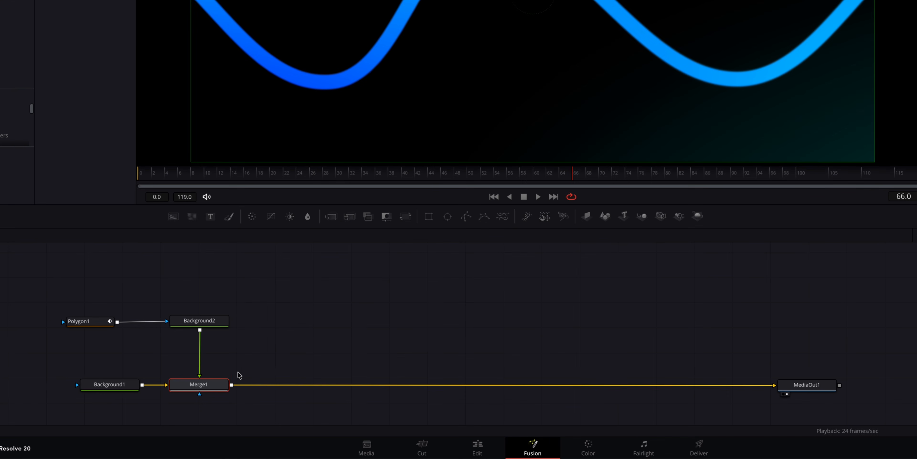
Add two Merge nodes in series after Merge1, and move Merge3 farther from Merge2 along the main flow.
click(253, 404)
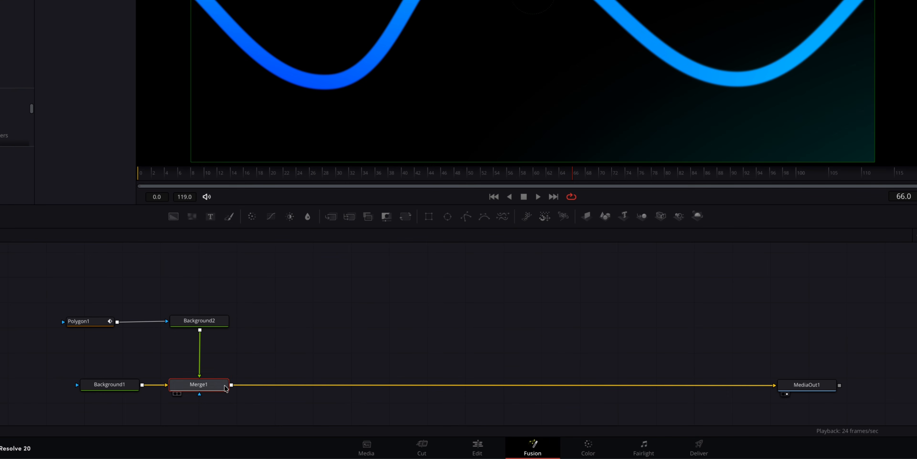
click(332, 218)
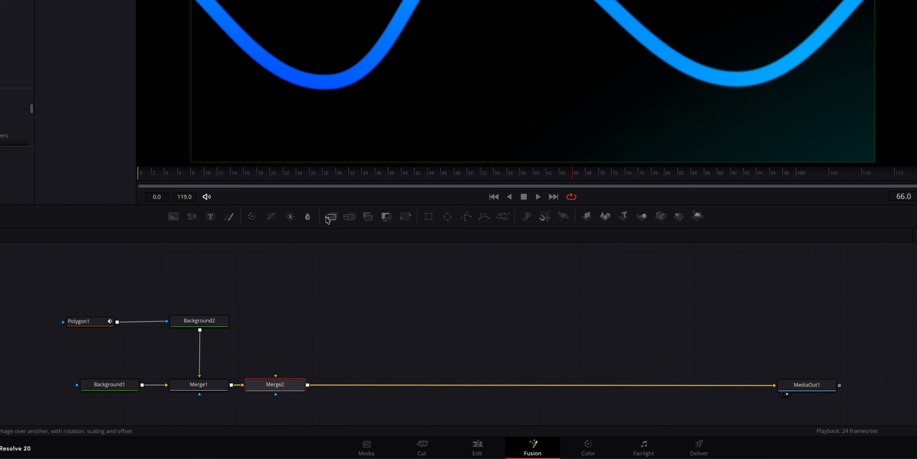
click(331, 217)
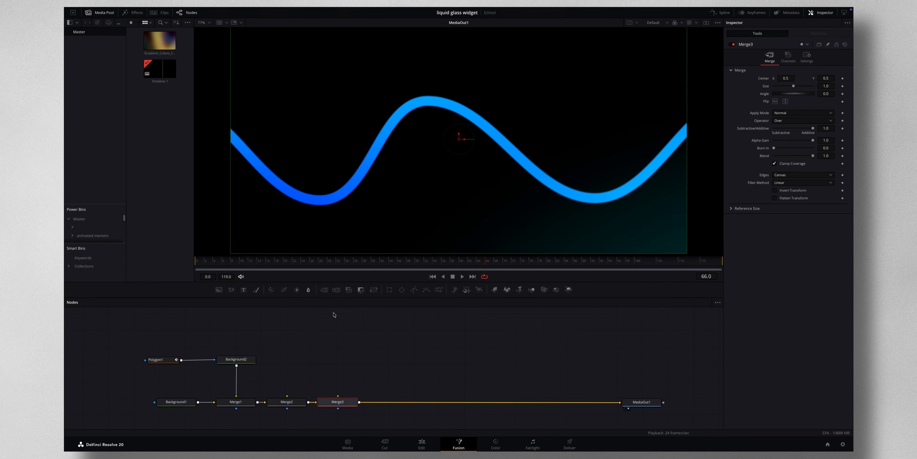
drag(340, 402, 381, 402)
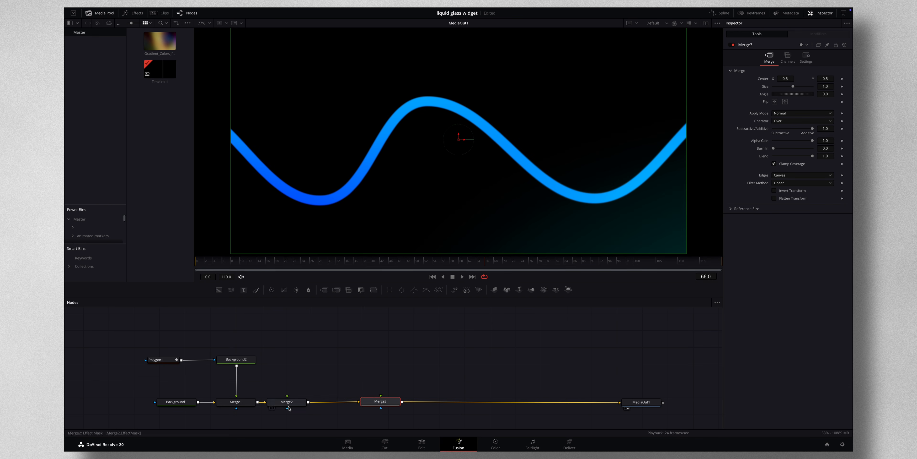
click(340, 360)
drag(389, 401, 390, 402)
click(394, 375)
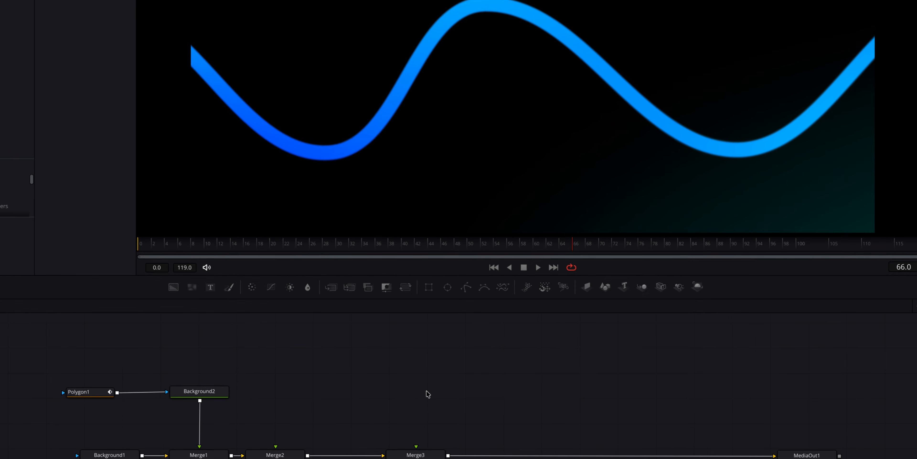
Add a Displace node above Merge3.
key(shift+space)
text(tran)
key(BackSpace)
key(BackSpace)
key(BackSpace)
key(BackSpace)
text(displ)
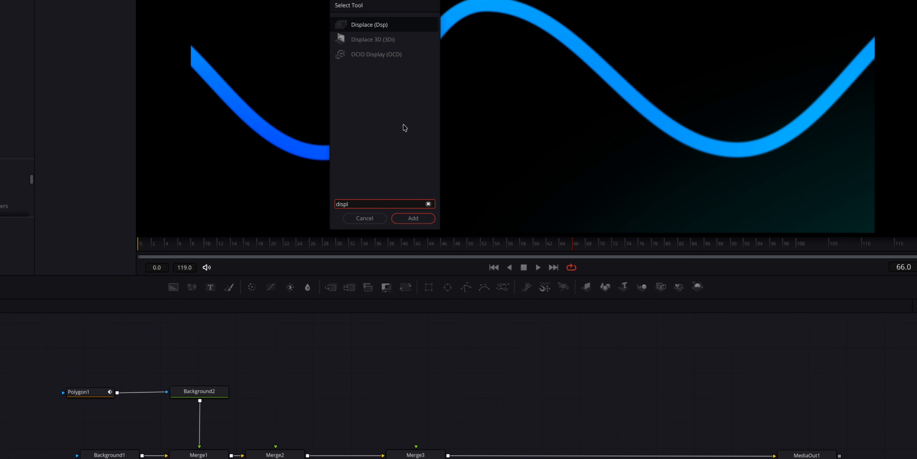
click(413, 218)
click(445, 394)
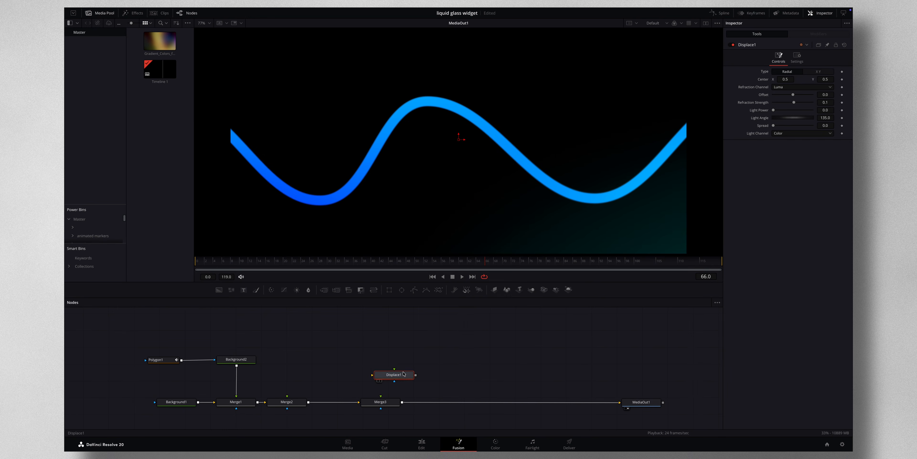
drag(400, 359, 394, 356)
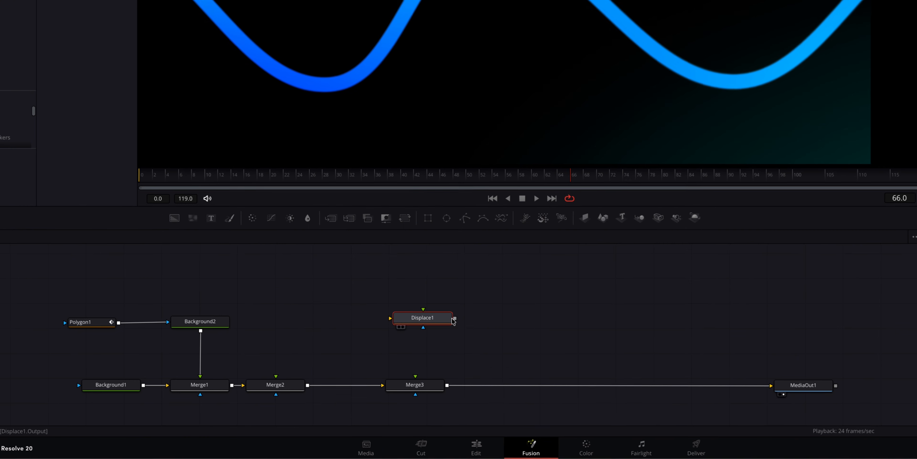
Wire Displace1 from Merge2 into Merge3's foreground, and connect a new rectangle to Displace1's foreground and Merge3's effect mask.
drag(457, 320, 416, 378)
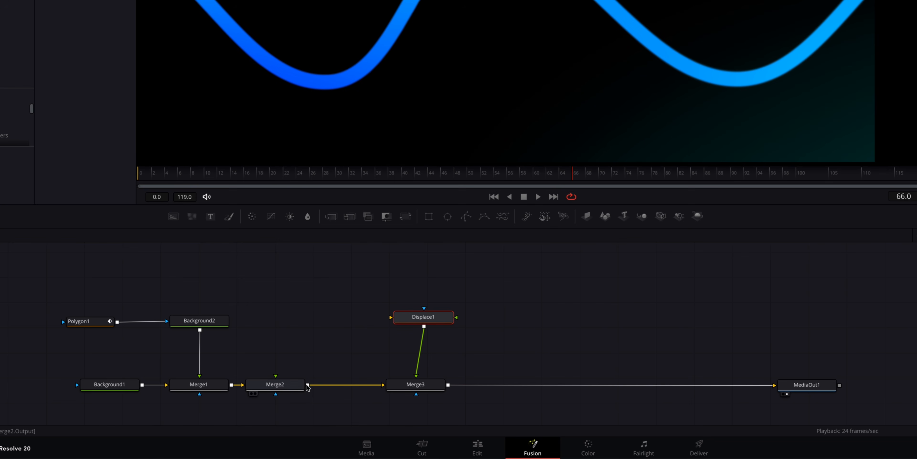
drag(307, 385, 401, 318)
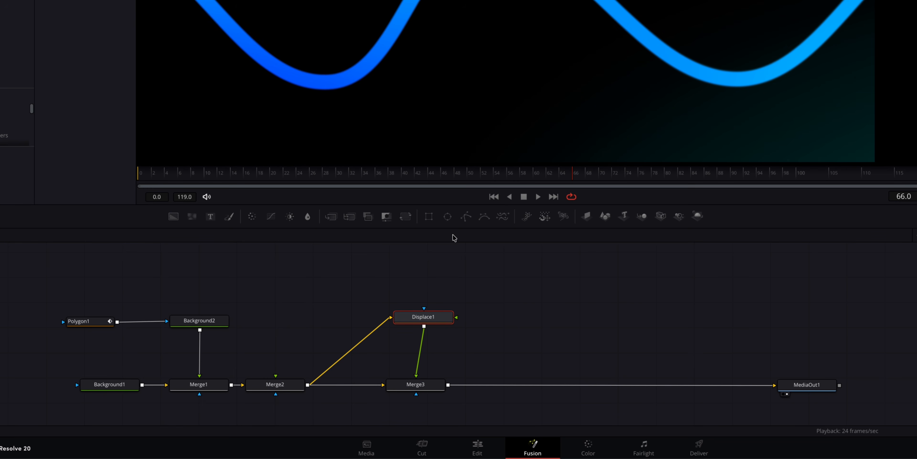
drag(429, 215, 457, 319)
drag(518, 308, 416, 393)
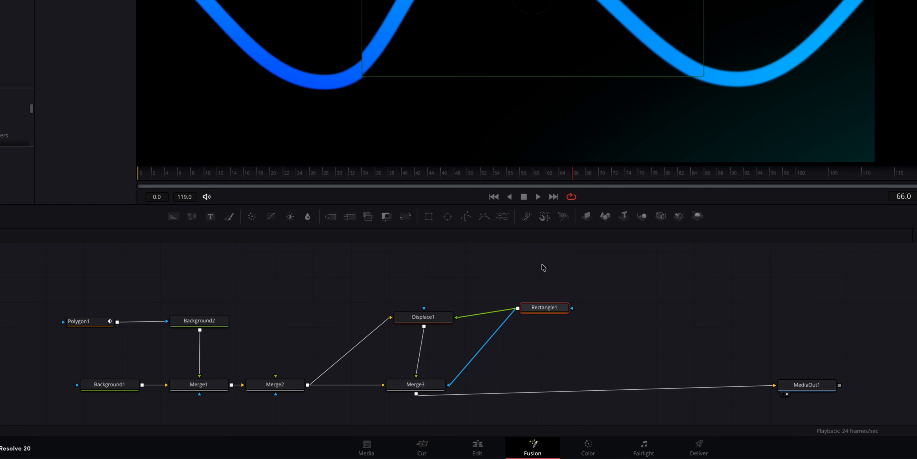
Set Displace1's offset to -1, refraction strength to -4, light power to 0.685 and spread to 0.732.
click(442, 318)
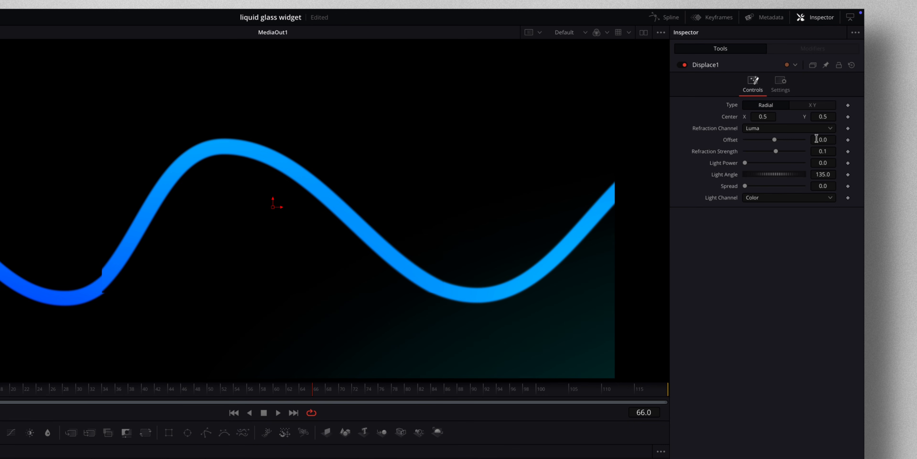
click(828, 95)
text(-1)
click(826, 150)
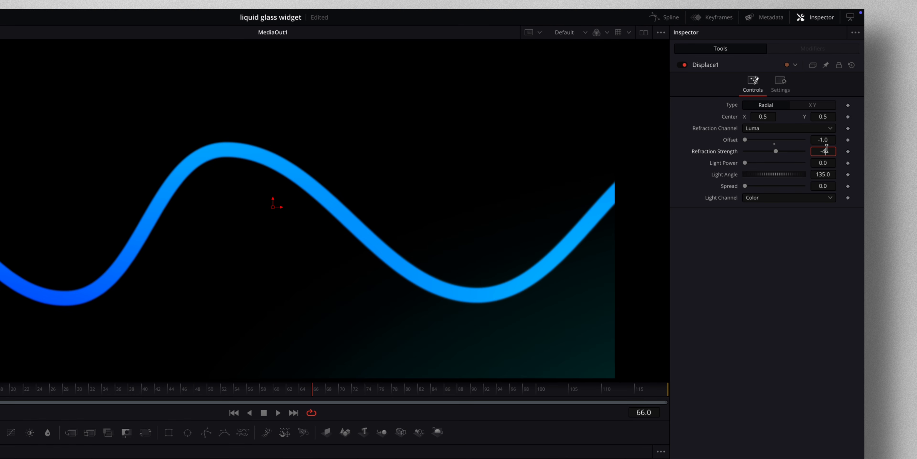
key(Tab)
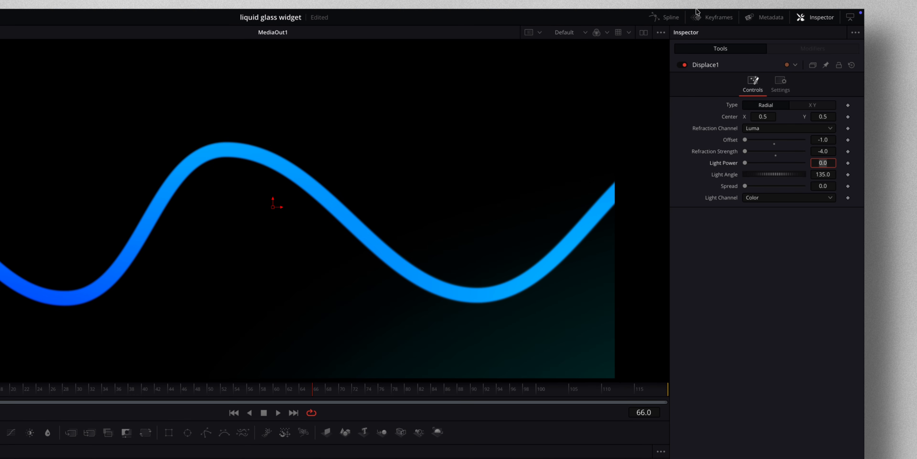
click(746, 163)
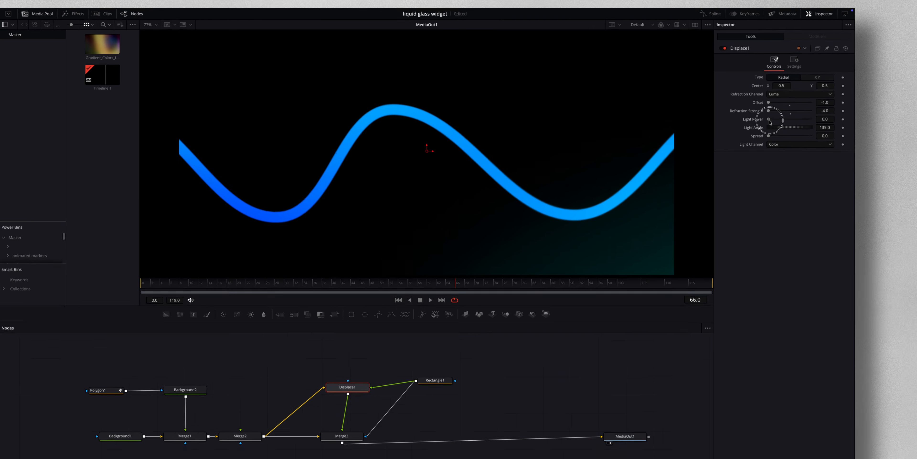
drag(768, 125, 776, 125)
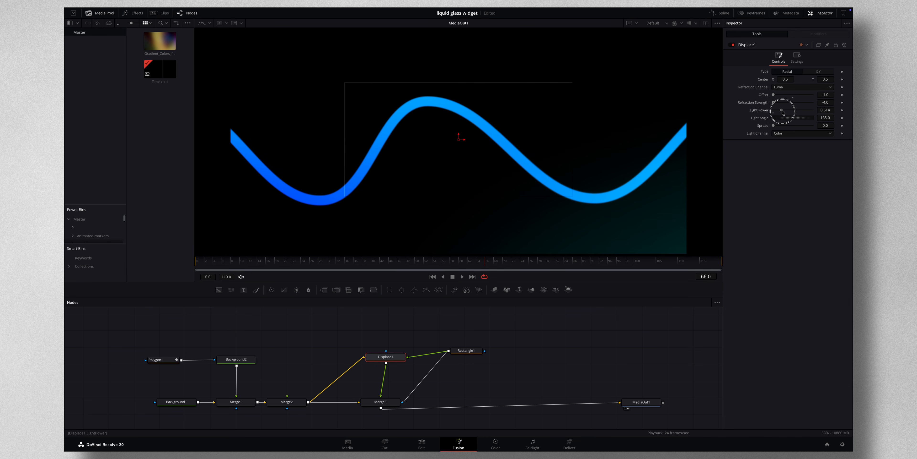
drag(774, 126, 782, 127)
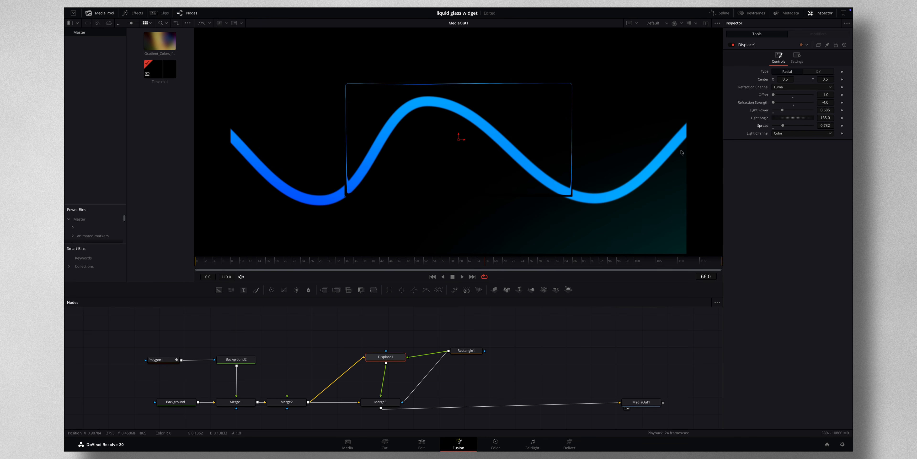
Set Rectangle1's width to 0.417, height to 0.441 and corner radius to 0.472.
click(468, 353)
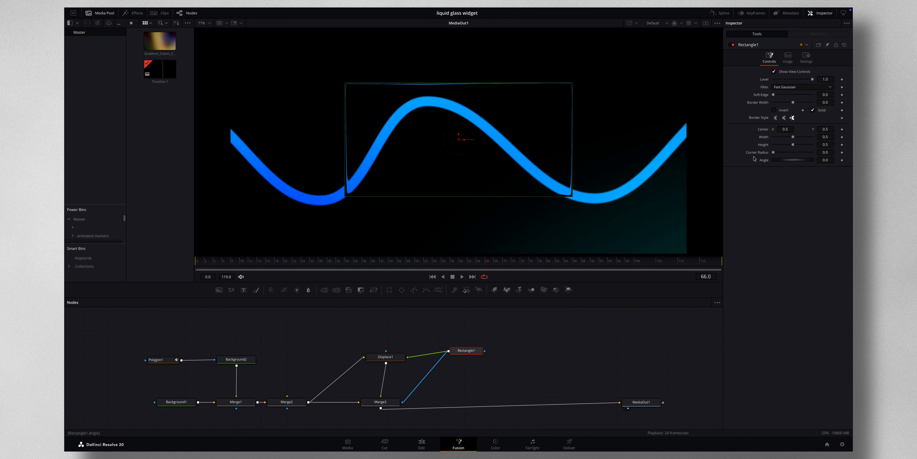
drag(794, 137, 792, 155)
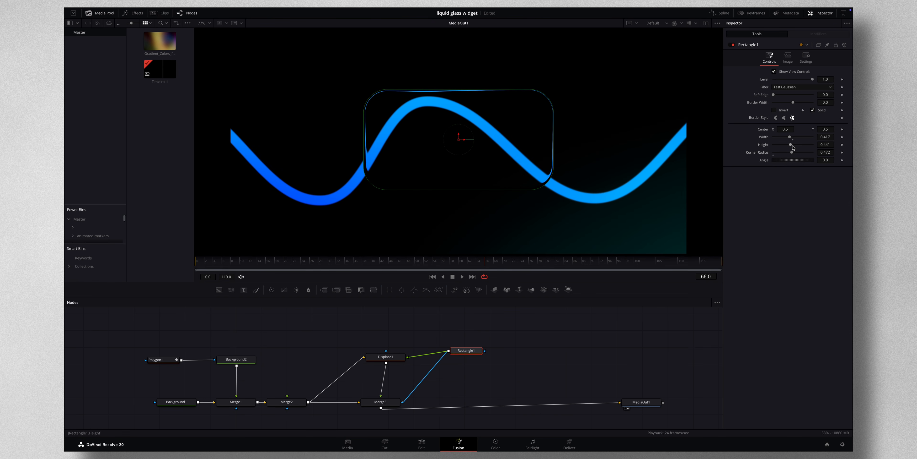
click(564, 327)
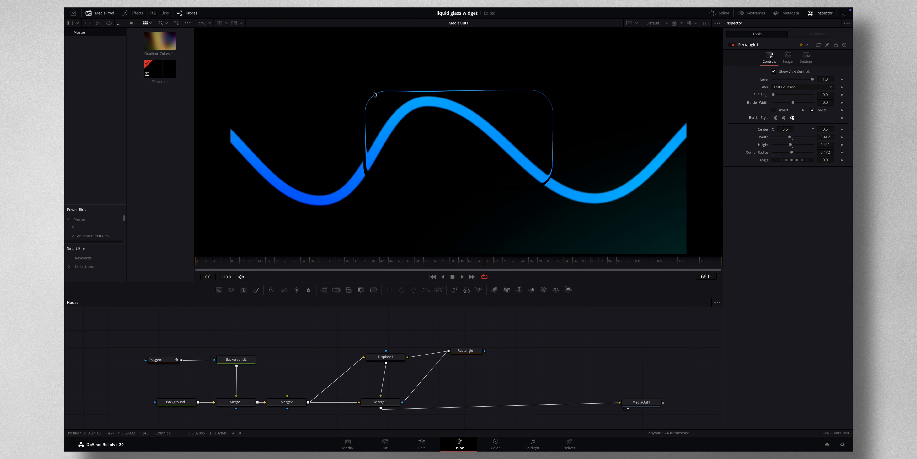
Insert a Blur node between Merge2 and Displace1, set its blur size to 26.8, and scrub the timeline to preview it.
click(286, 401)
click(308, 350)
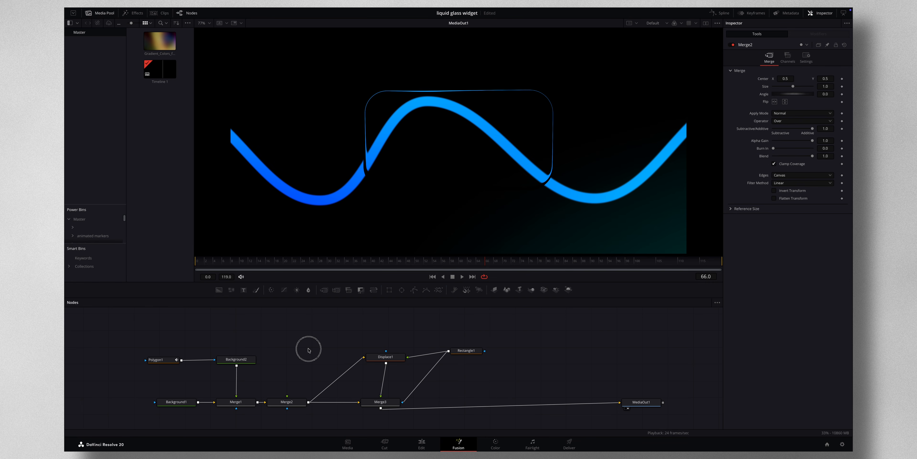
key(shift+space)
text(blu)
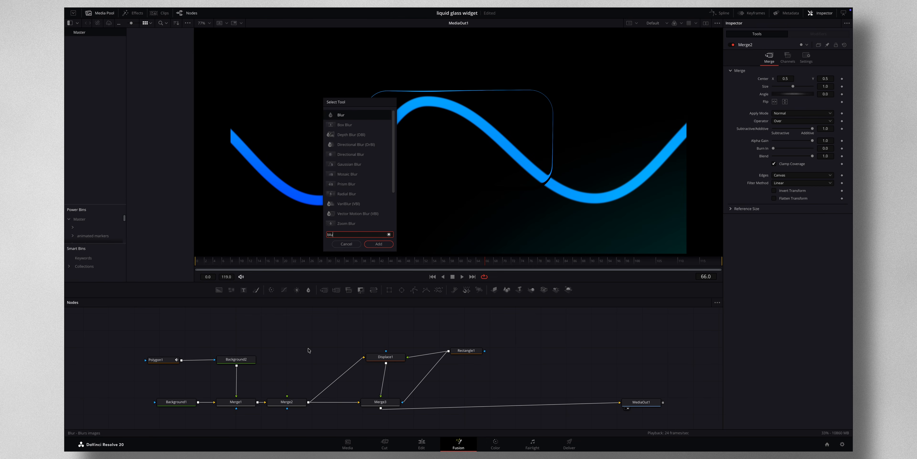
key(Return)
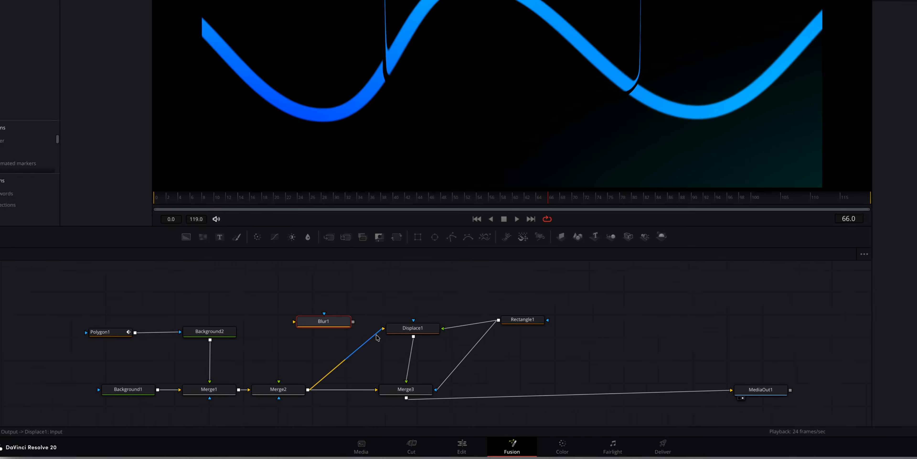
drag(355, 363, 355, 364)
drag(377, 329, 390, 317)
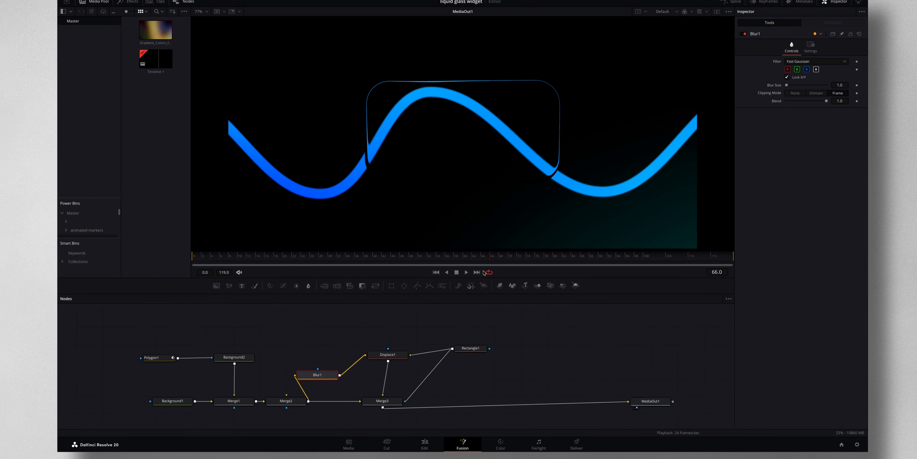
drag(774, 94, 785, 95)
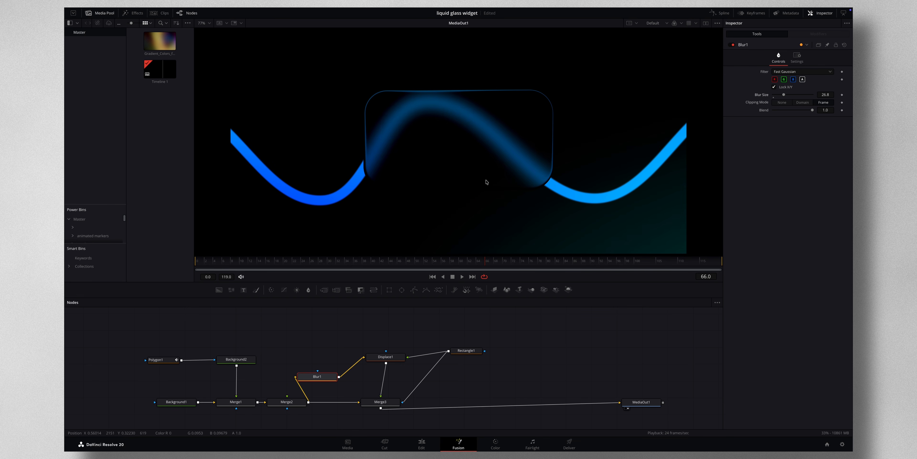
drag(274, 260, 494, 261)
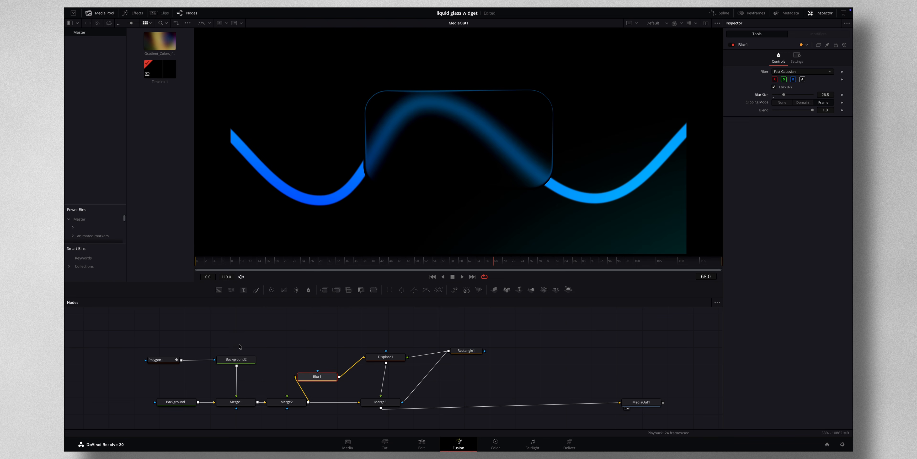
Lower the wave crest point of Polygon1 slightly, and preview the line animation up to frame 110.
click(166, 361)
drag(428, 103, 429, 116)
drag(249, 257, 679, 258)
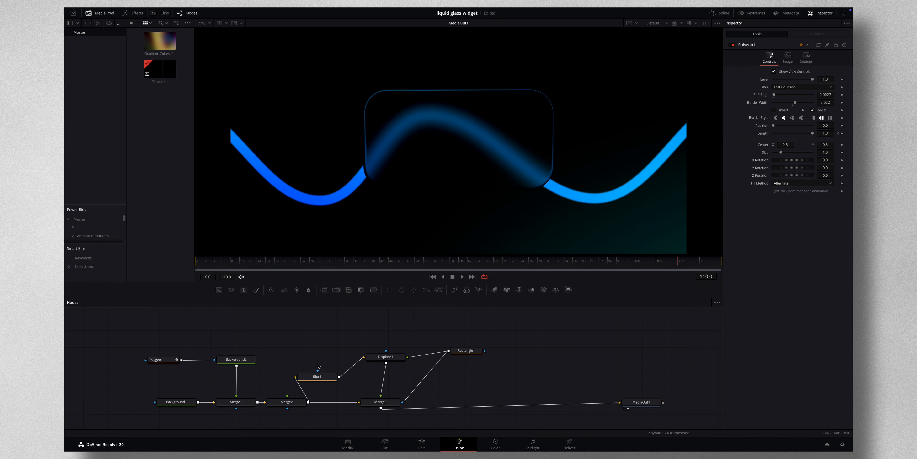
Move Blur1, Displace1, Rectangle1 and Merge3 closer to MediaOut1 to make room after Merge2.
drag(301, 361, 395, 325)
drag(318, 326, 498, 424)
drag(392, 402, 494, 400)
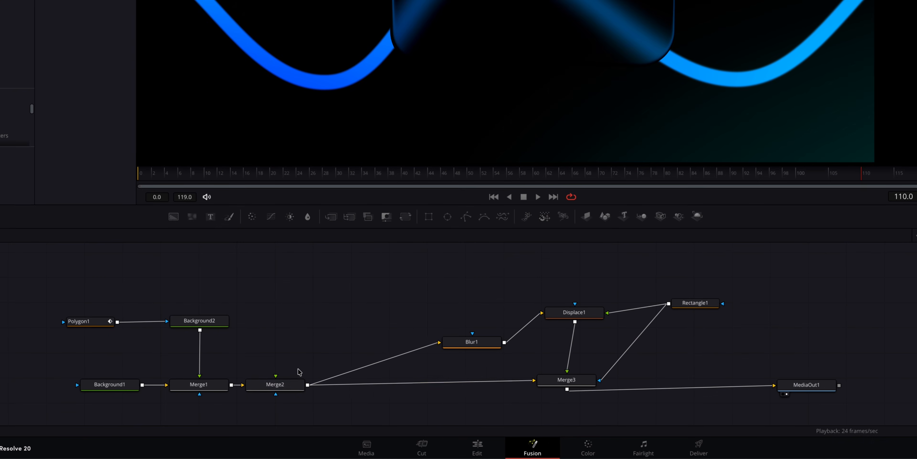
Duplicate Background2 above Merge2 and connect the copy to Merge2's foreground.
click(286, 383)
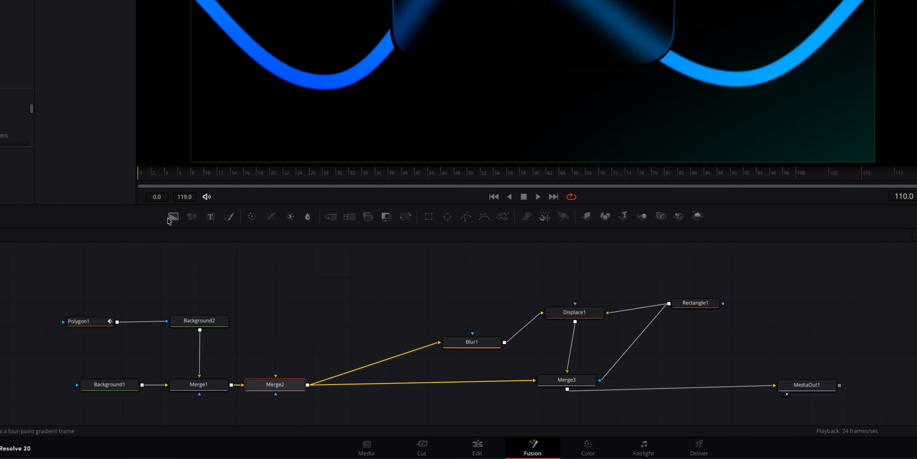
click(208, 320)
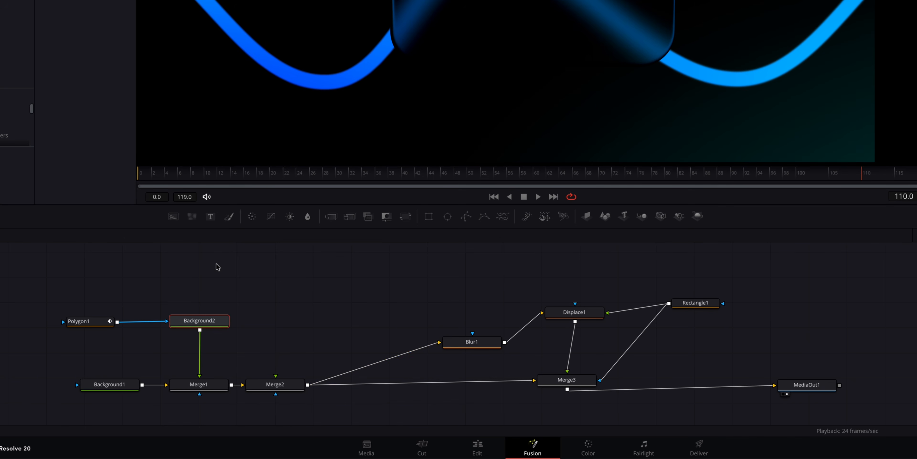
click(276, 282)
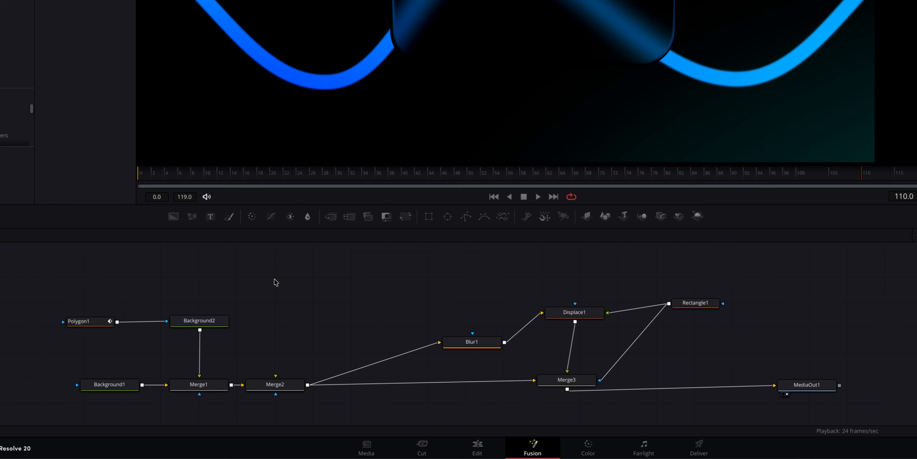
key(ctrl+v)
drag(276, 283, 276, 382)
drag(298, 294, 294, 304)
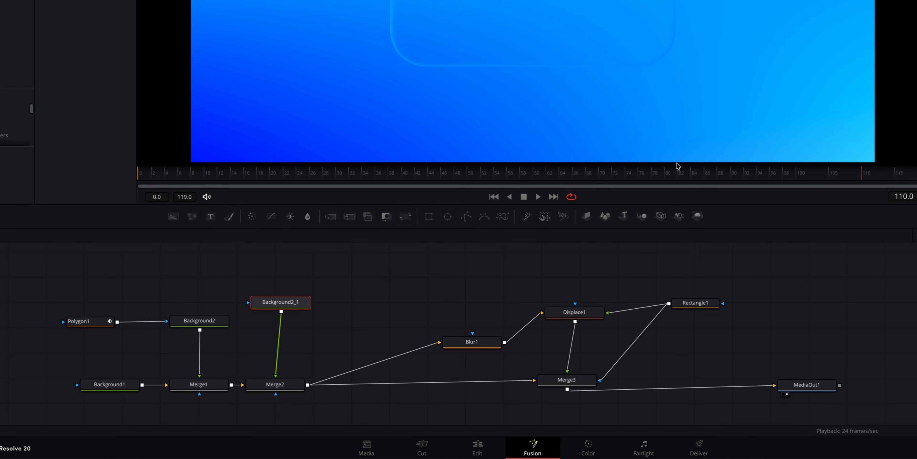
Mask Background2_1 with a non-solid rectangle: border width 0.032, soft edge 0.0252, width 0.433 and height 0.386.
drag(430, 219, 289, 304)
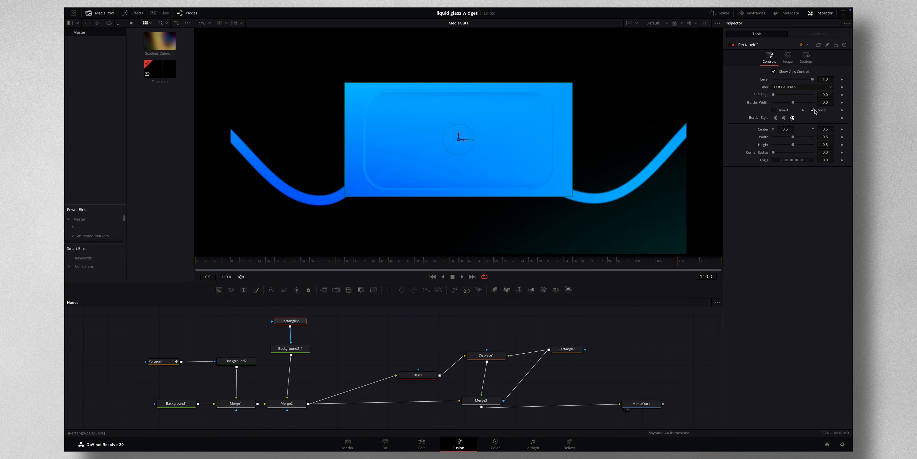
click(813, 111)
drag(794, 104, 778, 95)
drag(795, 153, 790, 153)
drag(793, 160, 792, 161)
drag(792, 161, 788, 162)
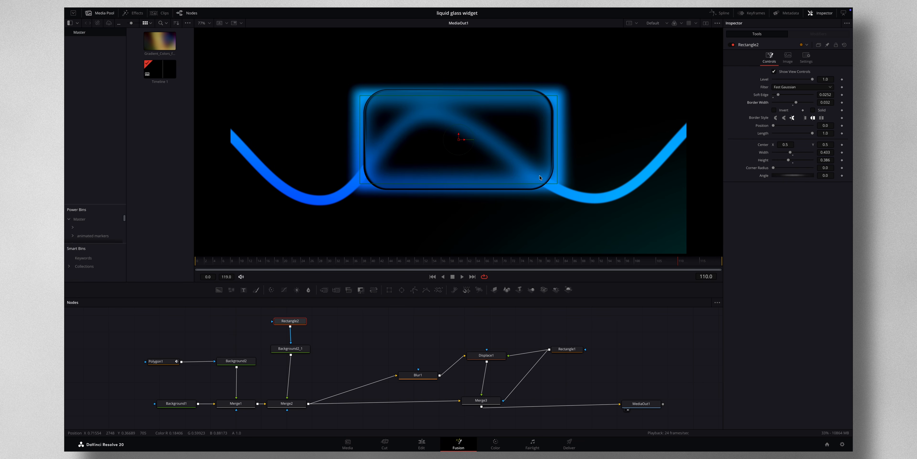
Add a new rectangle node above Background2 and connect it to Merge2 as its mask.
click(370, 332)
drag(294, 323, 297, 325)
click(360, 329)
drag(389, 293, 242, 327)
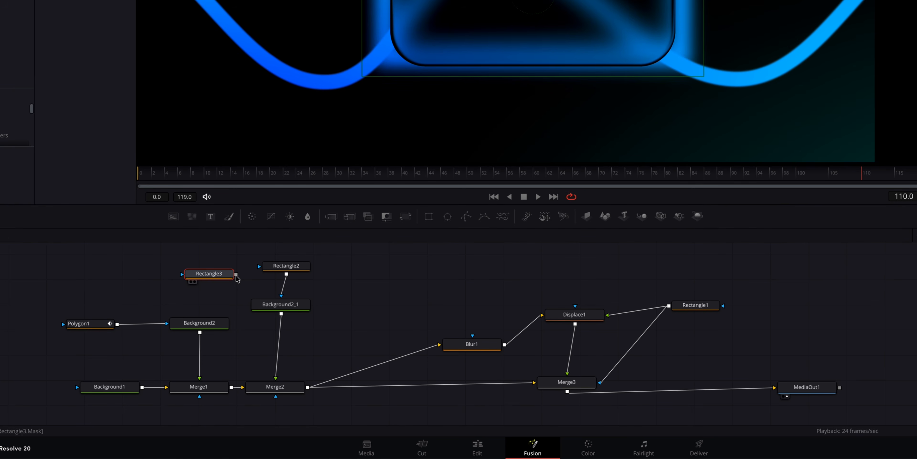
drag(236, 275, 269, 390)
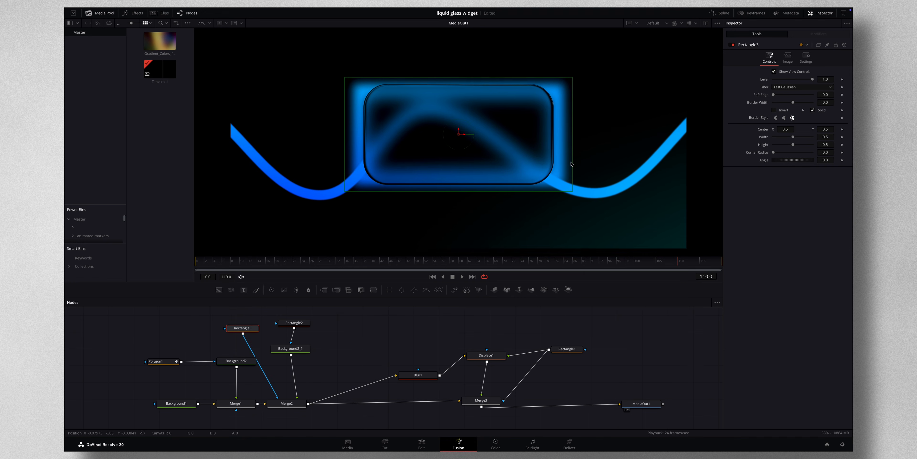
Resize Rectangle3 and round its corners to match the glass panel's outline, cutting off the glow outside.
scroll(571, 164, up, 1)
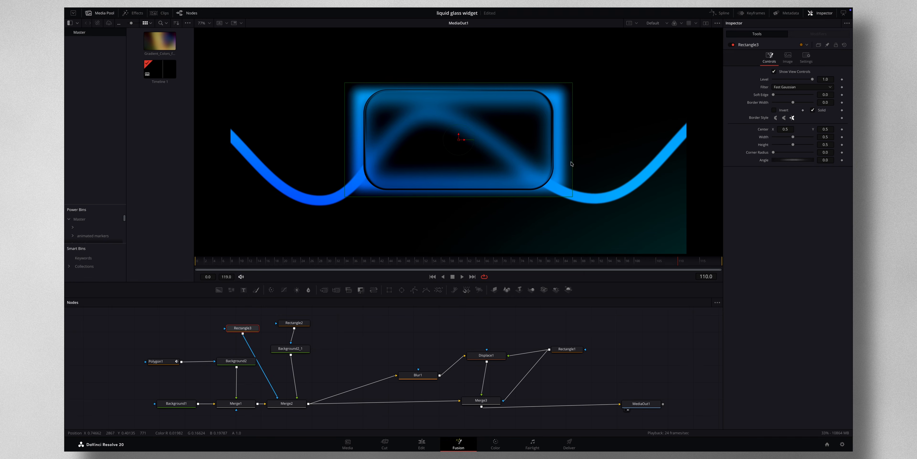
scroll(570, 163, down, 2)
scroll(566, 163, up, 3)
drag(774, 152, 812, 147)
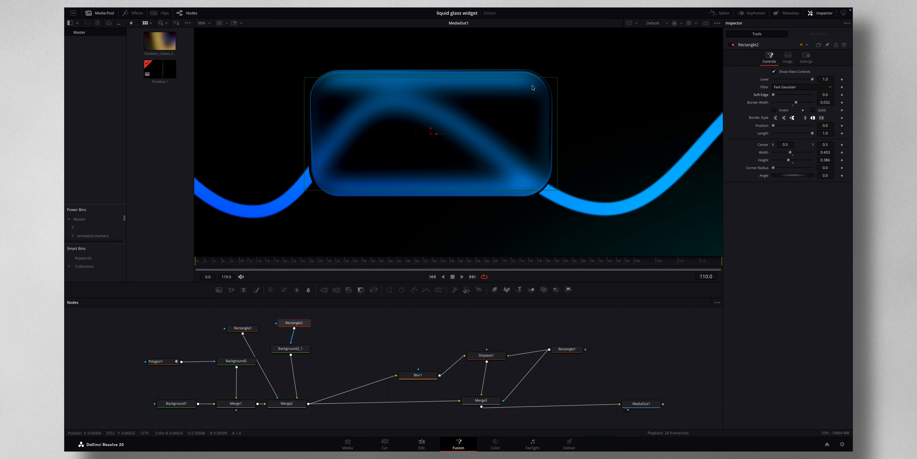
Reshape Rectangle2 with soft edge 0, border width 0.054, width about 0.469 and height about 0.531, centered at about 0.483, 0.46.
mouse_move(791, 154)
mouse_down()
mouse_move(811, 153)
mouse_move(794, 153)
mouse_up()
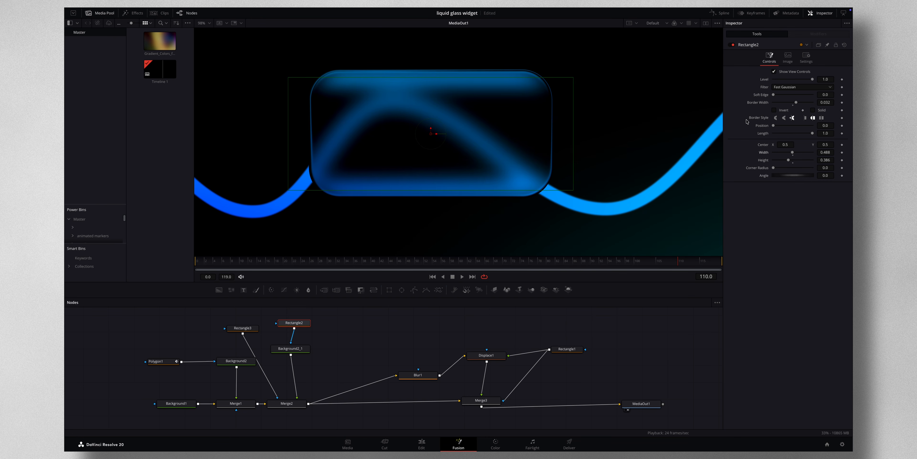
drag(773, 96, 776, 95)
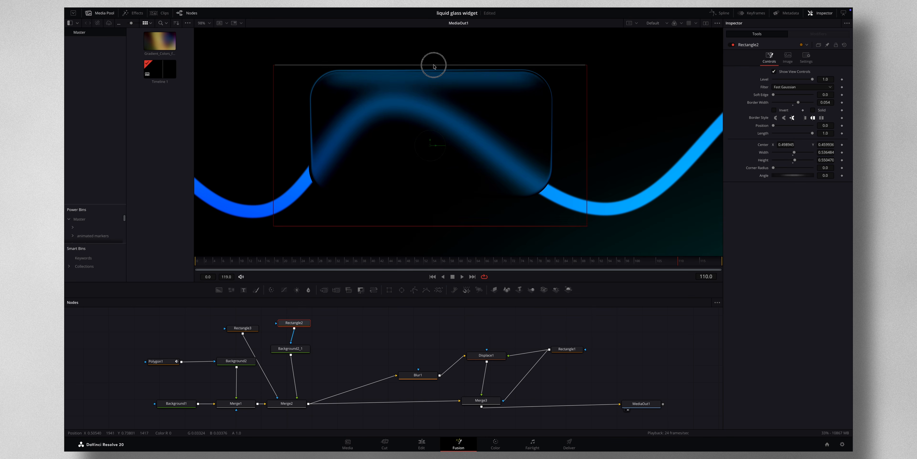
drag(432, 63, 433, 69)
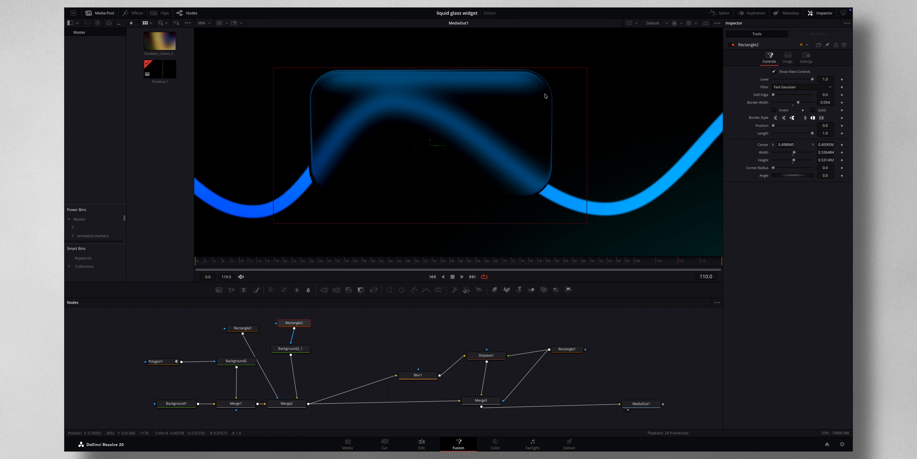
drag(587, 123, 568, 125)
drag(431, 148, 423, 148)
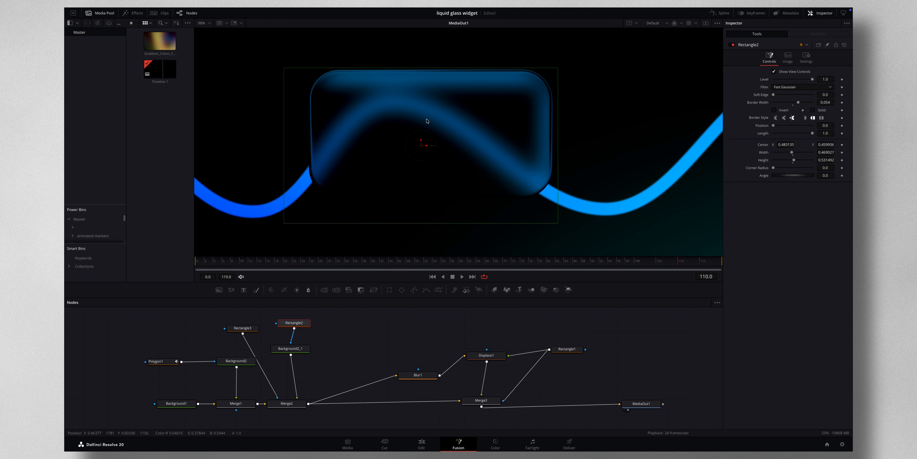
click(380, 340)
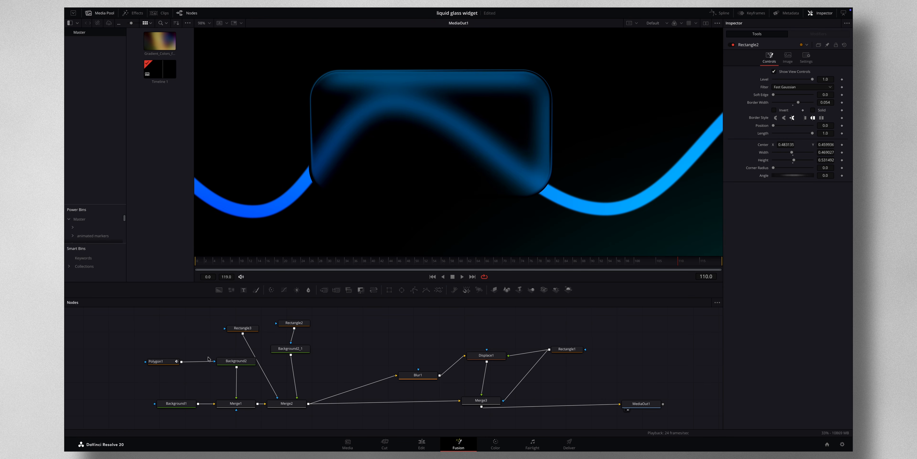
Lower the crest point of the Polygon1 wave further inside the glass panel.
click(158, 361)
drag(392, 103, 392, 120)
click(403, 337)
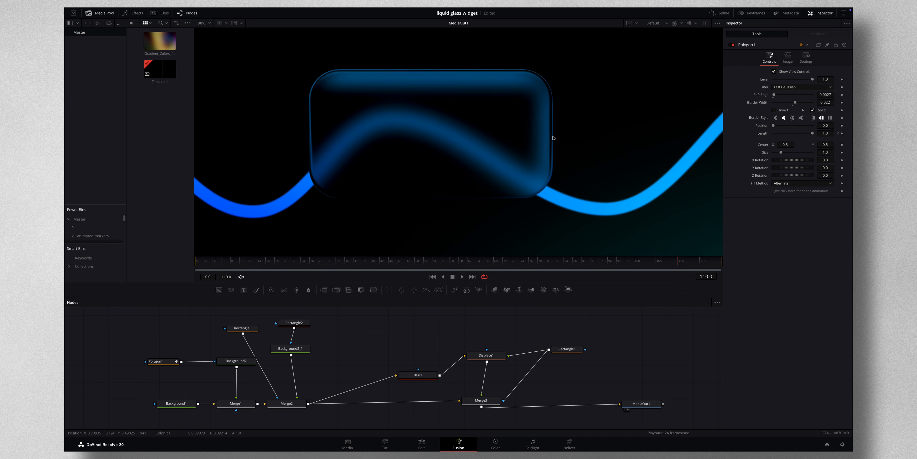
Fine-tune Rectangle2 to a width of about 0.475, center at about 0.484, 0.467, and corner radius 0.142.
click(305, 324)
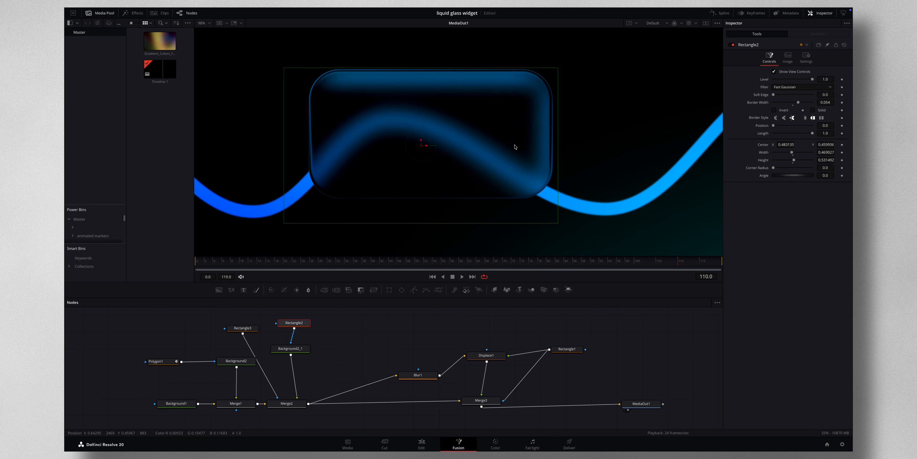
drag(558, 140, 560, 140)
drag(774, 168, 778, 168)
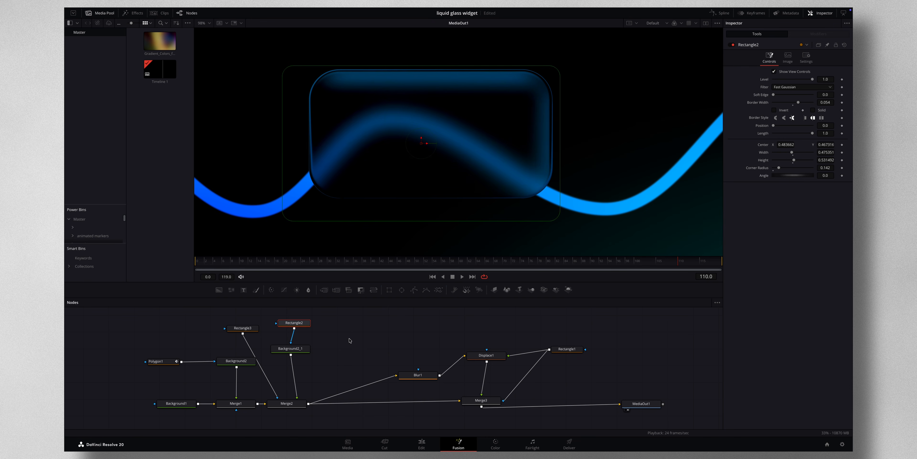
Add a Glow node after Background2_1 with glow size 3.9 and glow 0.661.
click(302, 352)
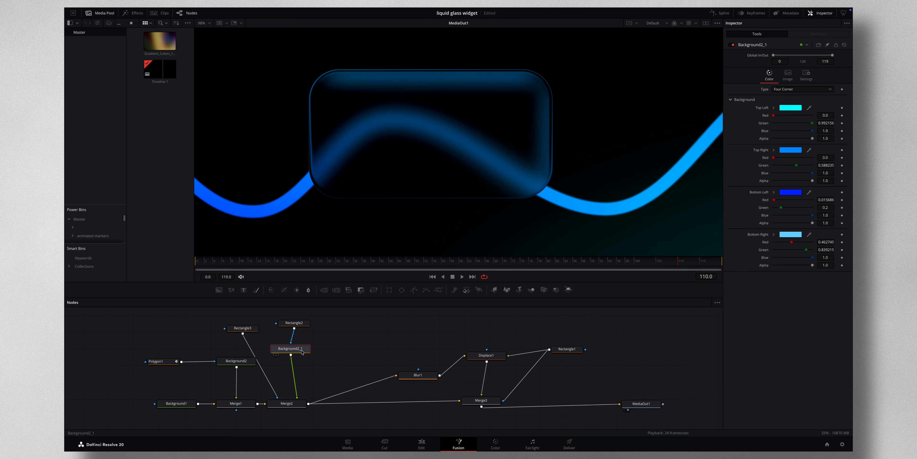
key(shift+space)
text(glo)
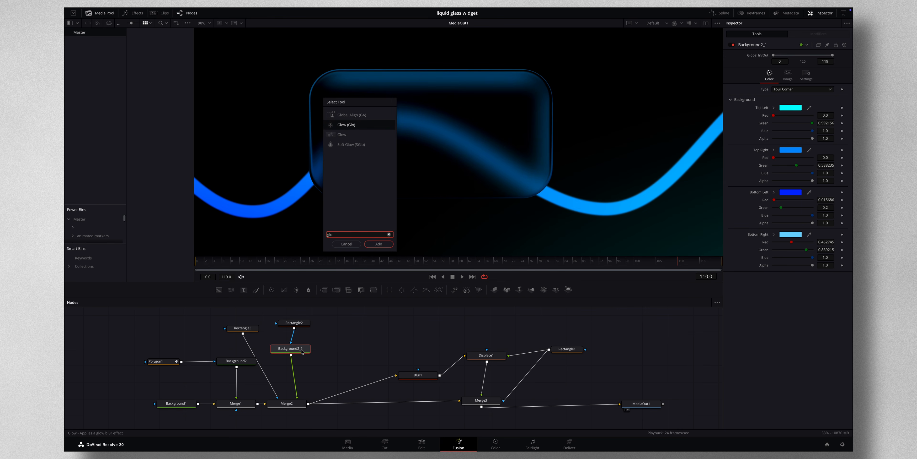
click(379, 243)
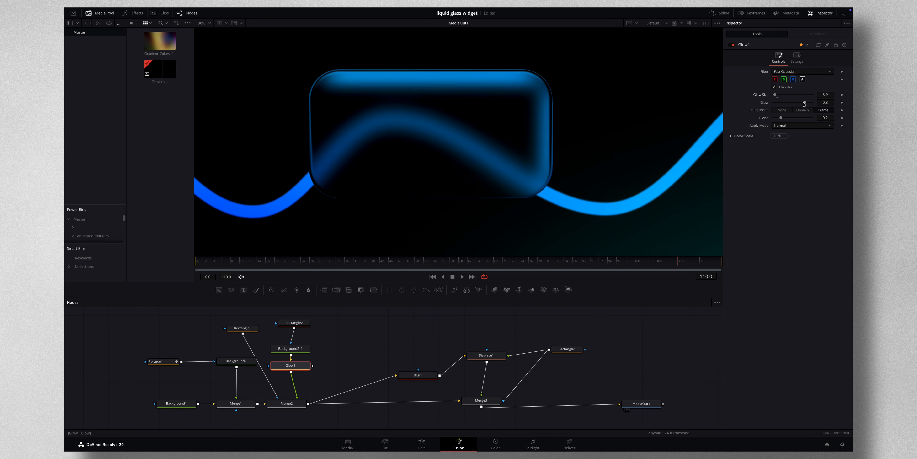
drag(808, 102, 801, 103)
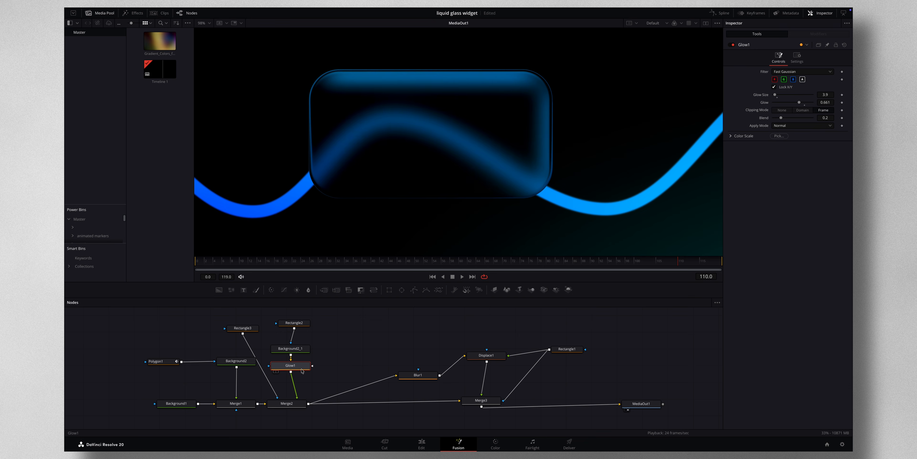
Add a Waviness node between Glow1 and Merge2.
key(shift+space)
text(wa)
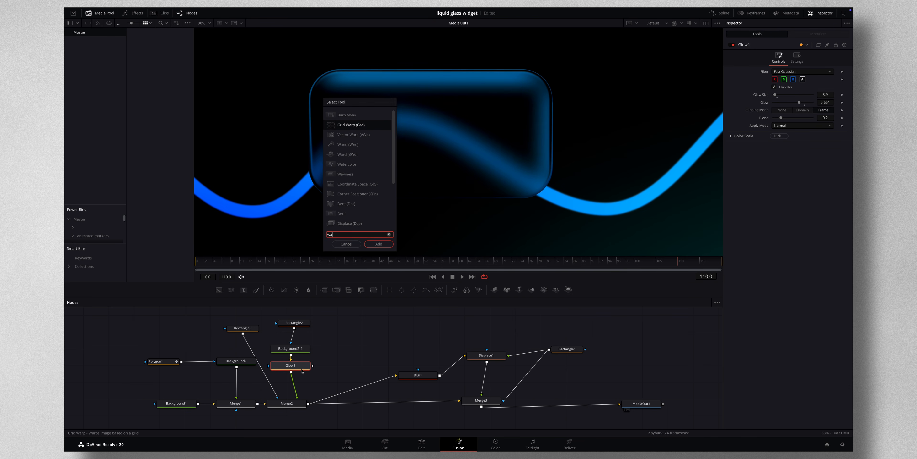
text(vin)
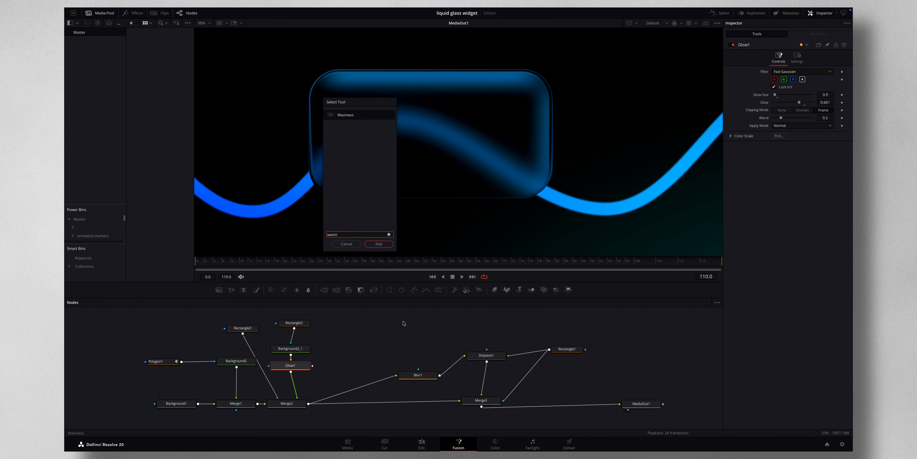
click(379, 243)
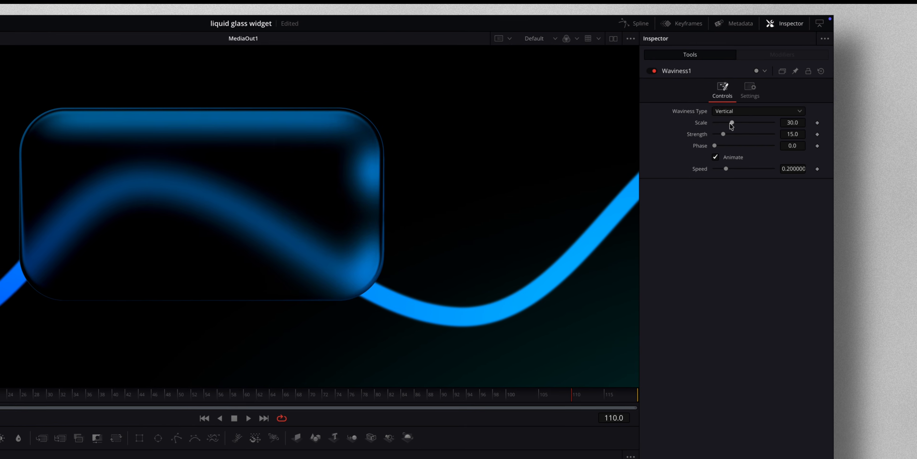
Set Waviness1 to Horizontal with scale 11 and strength 7.9, and preview the animation at frame 43.
drag(785, 79, 779, 81)
drag(722, 125, 721, 124)
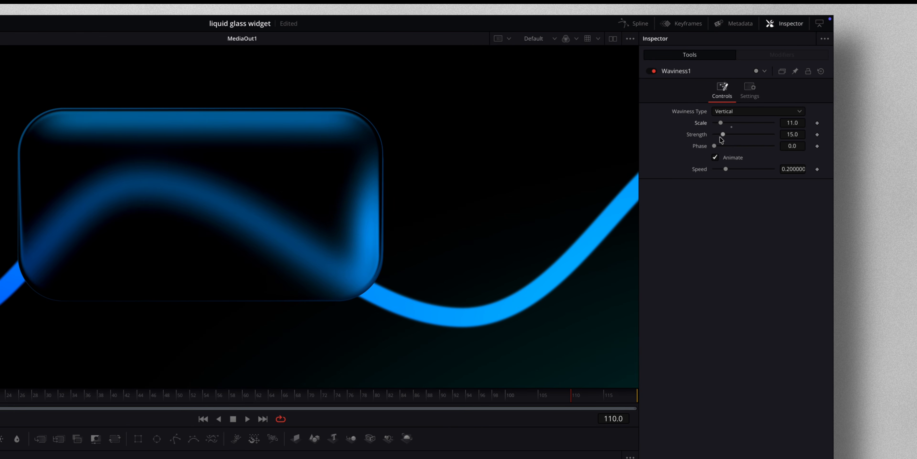
click(734, 111)
click(728, 134)
drag(145, 308, 386, 266)
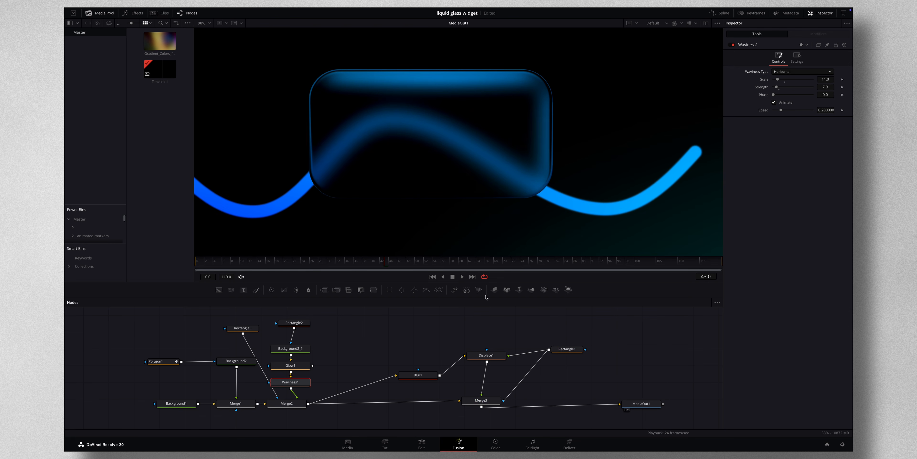
Move MediaOut1 farther from Merge3 and add a Text node merged in between them.
scroll(489, 350, right, 5)
scroll(488, 350, right, 8)
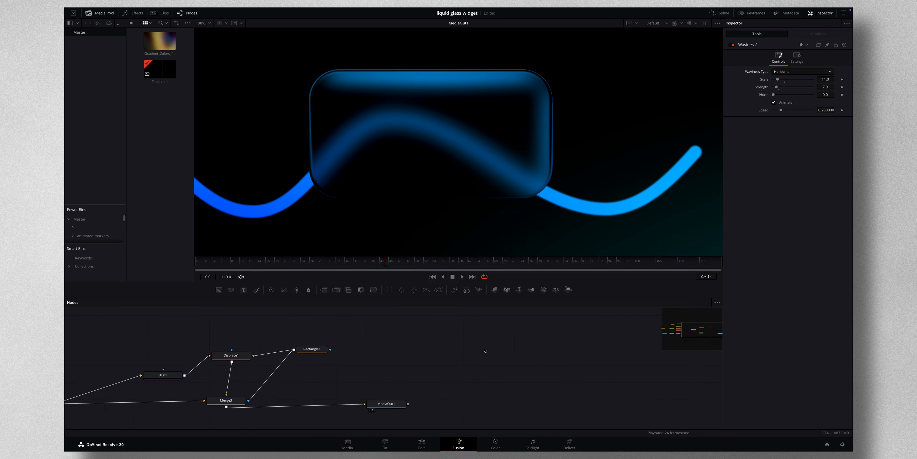
drag(337, 405, 687, 401)
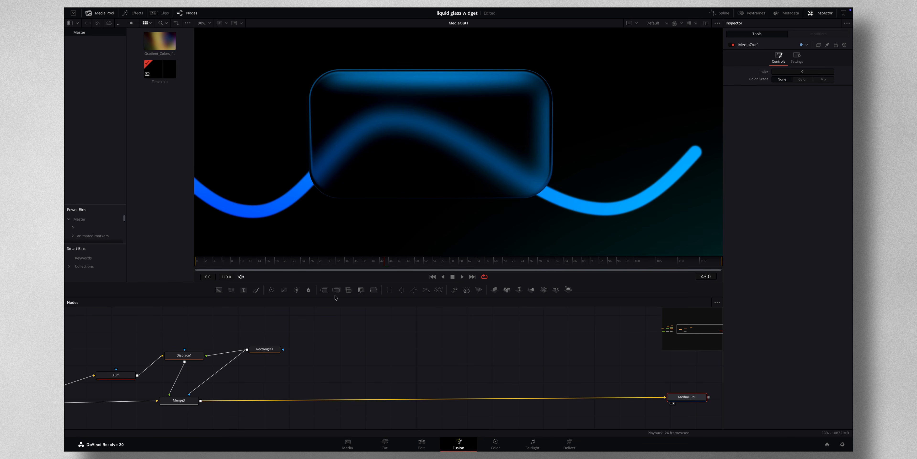
drag(244, 291, 205, 401)
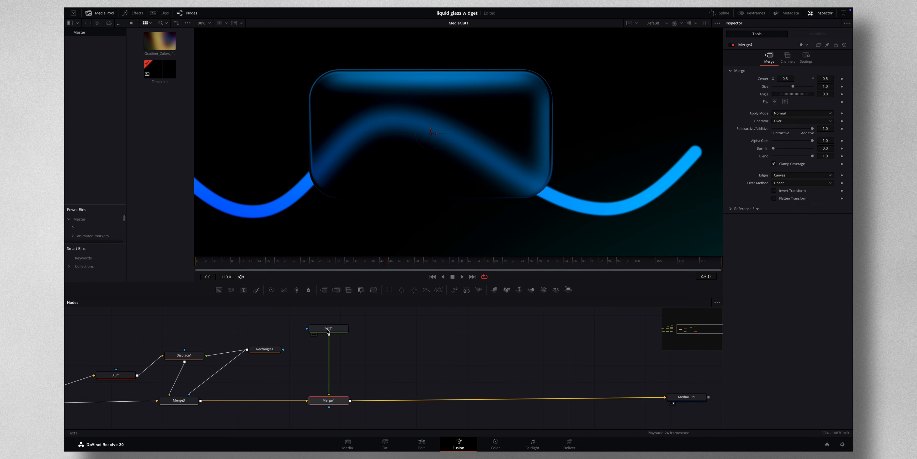
Enter "1250$" as the content of Text1 and set its font to SF Pro Display.
click(742, 101)
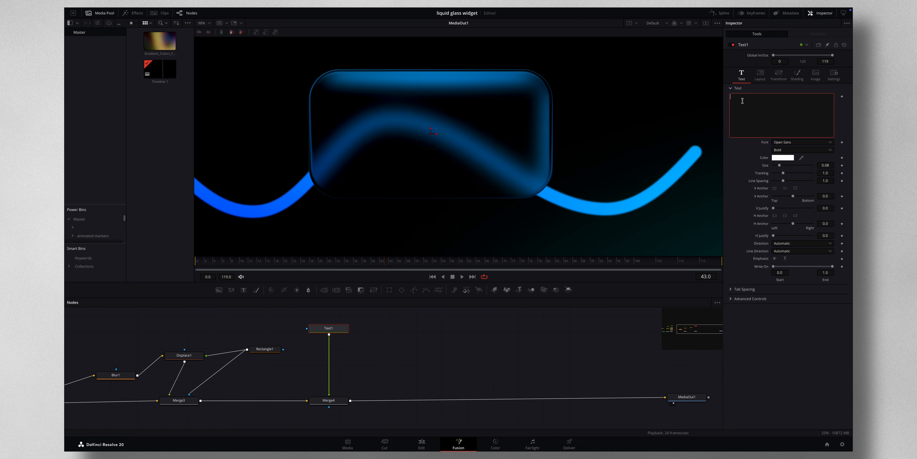
text(1250)
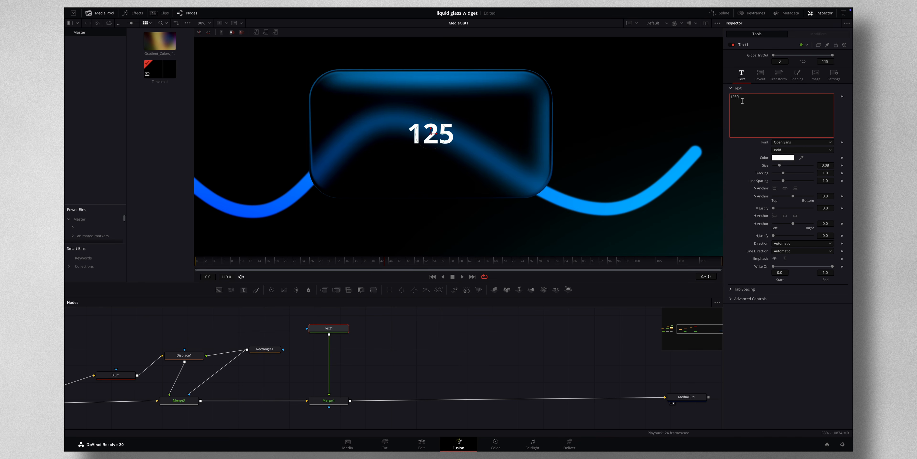
text($)
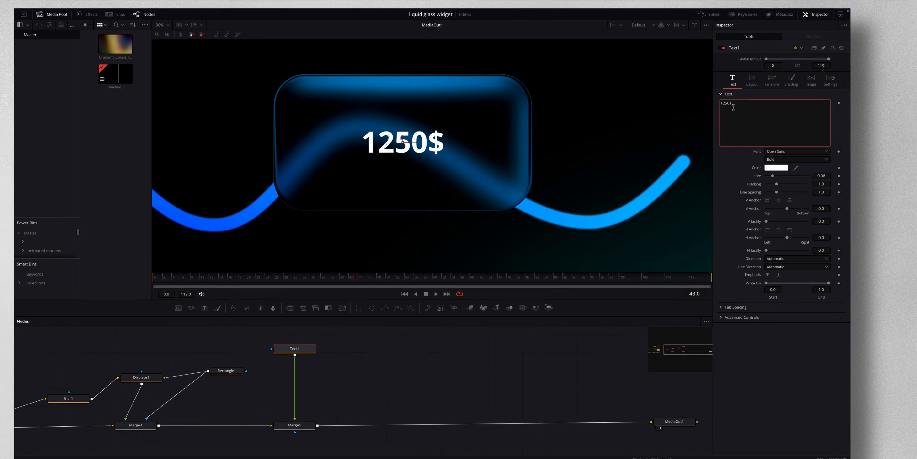
click(787, 143)
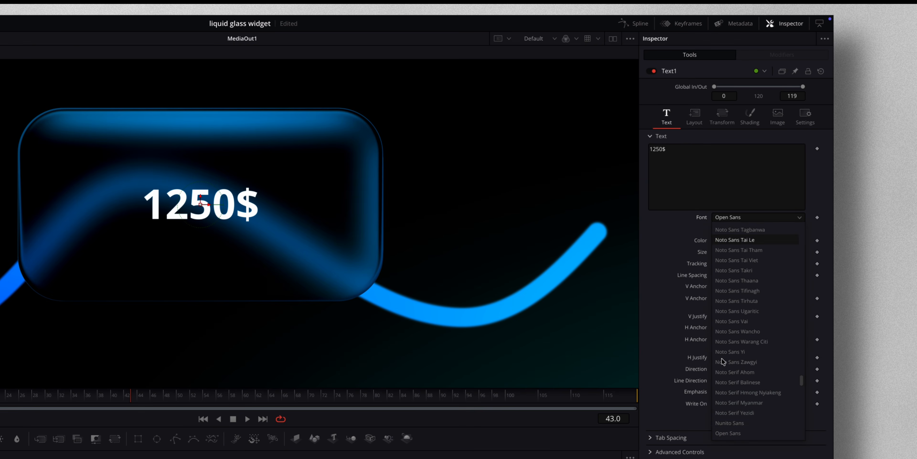
scroll(723, 359, down, 10)
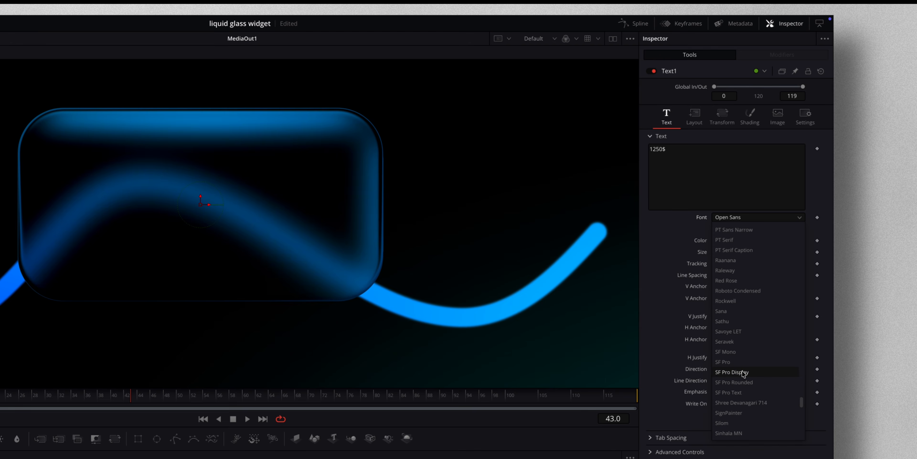
click(743, 372)
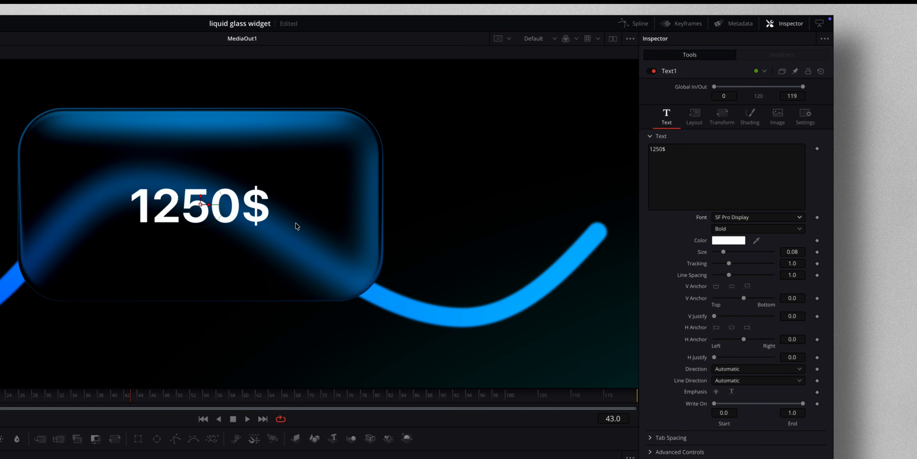
Change the Text1 shading to a gradient and color its start stop Blueberry.
click(758, 119)
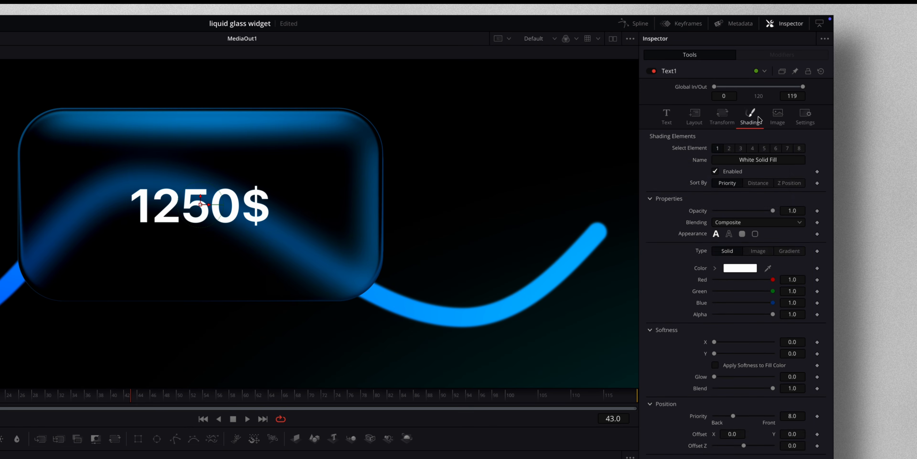
click(789, 251)
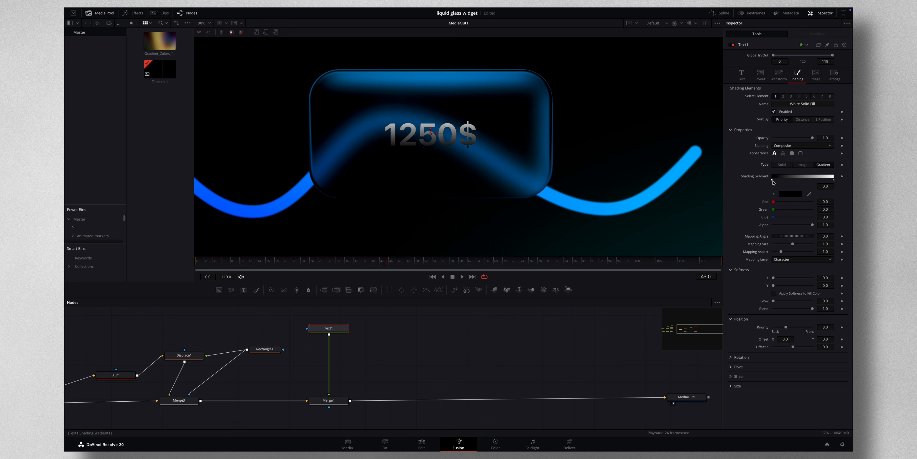
click(773, 181)
click(784, 192)
click(507, 348)
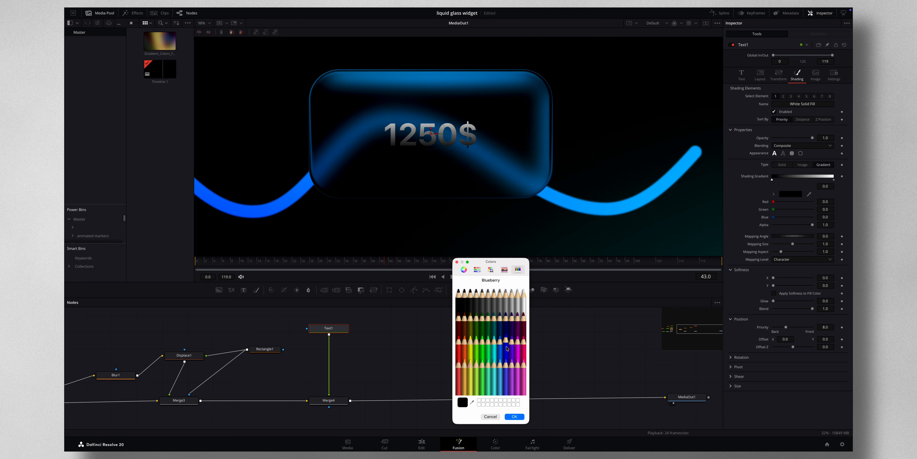
click(515, 416)
Color the end stop of the Text1 shading gradient cyan (red 0.0, green 0.992156, blue 1.0).
click(834, 180)
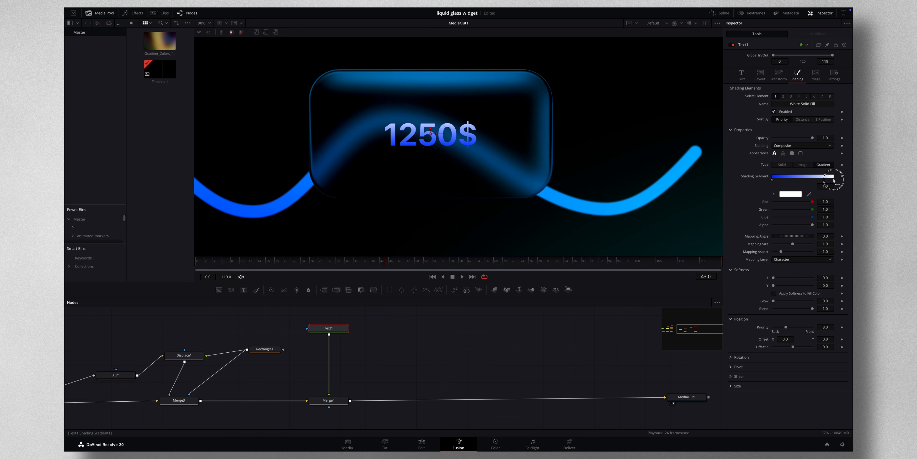
click(790, 194)
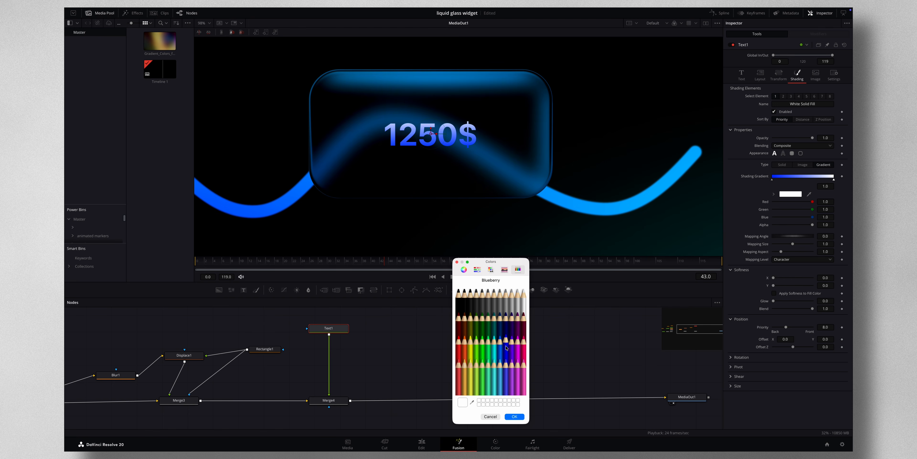
click(495, 350)
click(515, 417)
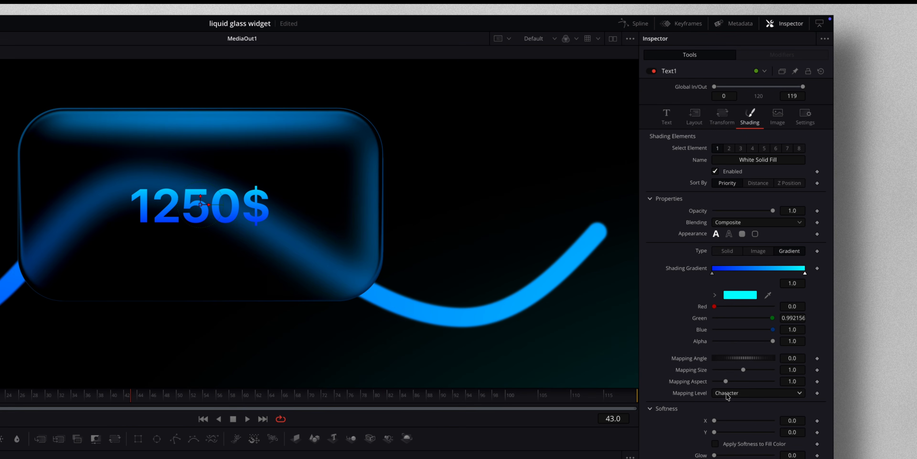
Set the Text1 gradient's mapping level to Line and its mapping angle to -2.6.
click(745, 394)
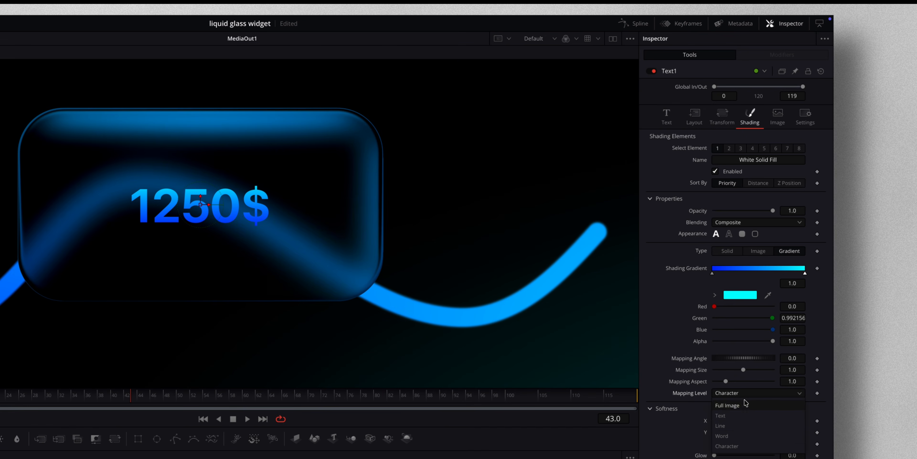
click(742, 426)
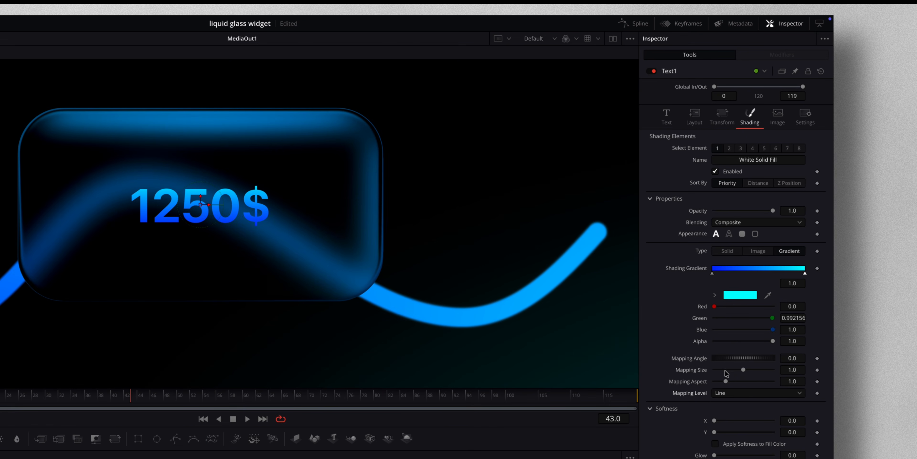
mouse_move(733, 359)
mouse_down()
mouse_move(742, 357)
mouse_move(733, 358)
mouse_up()
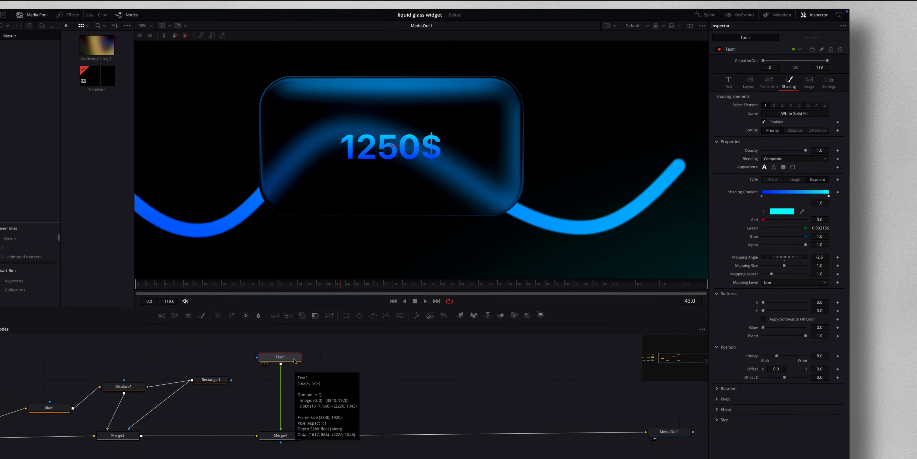
Add a Transform node after Text1 and move the "1250$" text to the glass panel's upper-left area, at about X 0.4025, Y 0.6033.
key(shift+space)
text(tran)
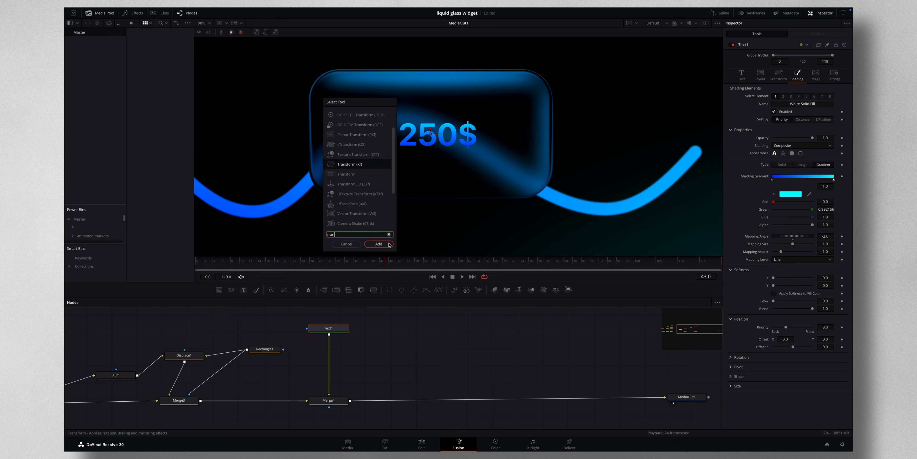
click(388, 245)
drag(431, 134, 374, 103)
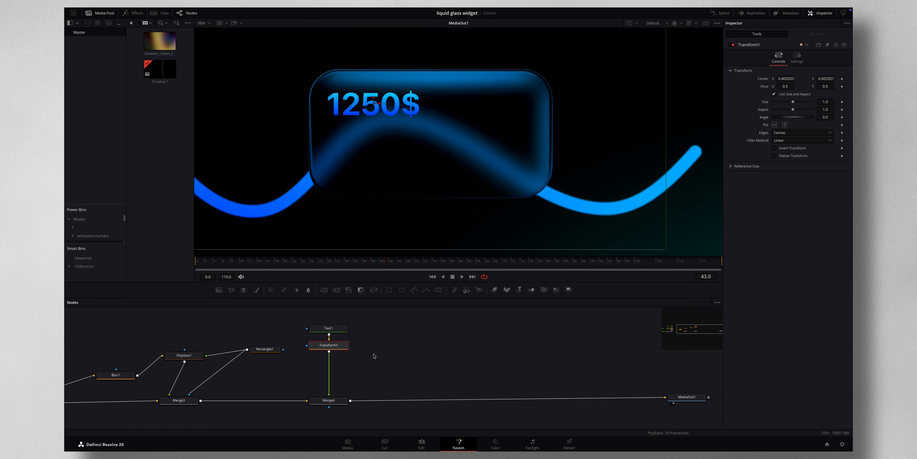
Apply a Follower modifier to the Text1 content and set its delay between characters to 1.2.
click(338, 329)
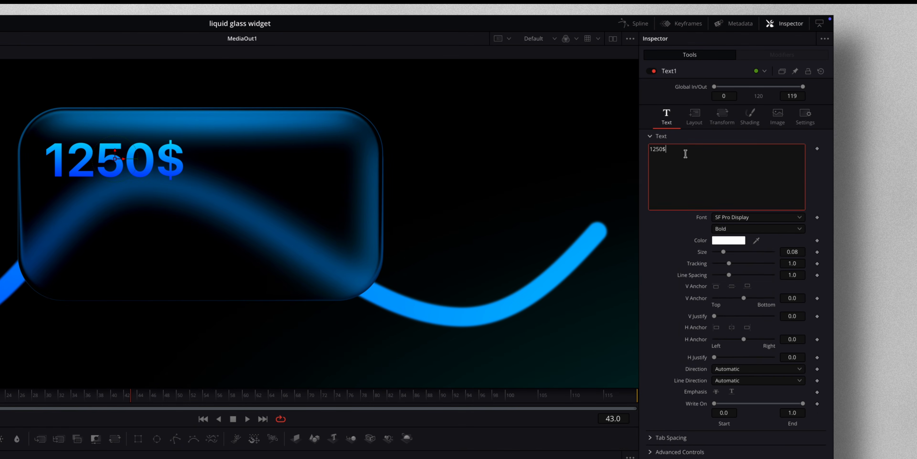
right_click(687, 154)
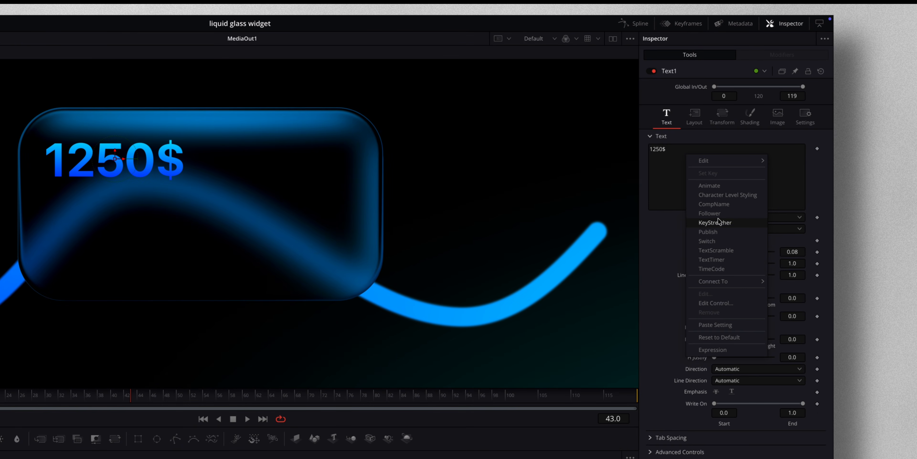
click(714, 185)
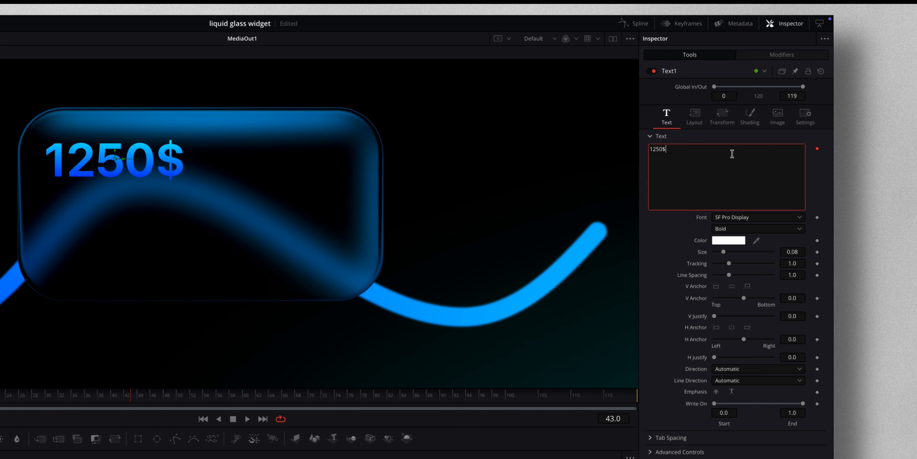
click(782, 55)
click(797, 146)
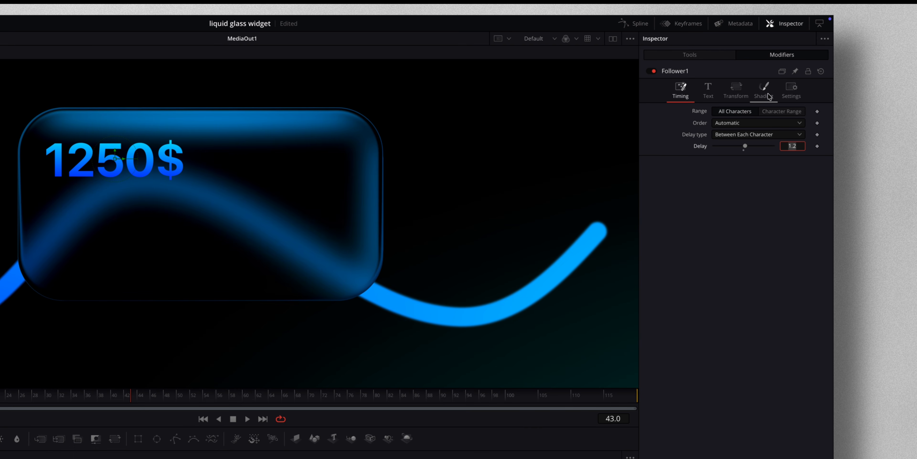
Keyframe the Follower1 character offset from Y -0.043 at frame 22 to Y 0.0 at frame 32.
click(745, 96)
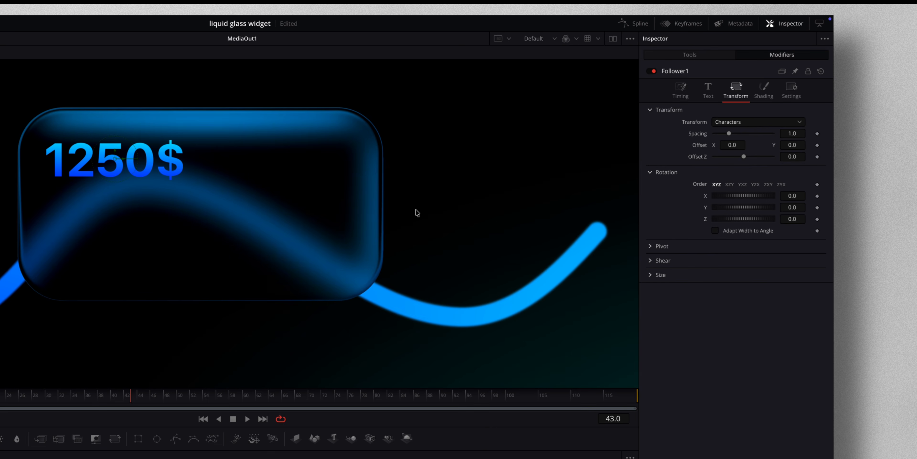
drag(102, 400, 293, 262)
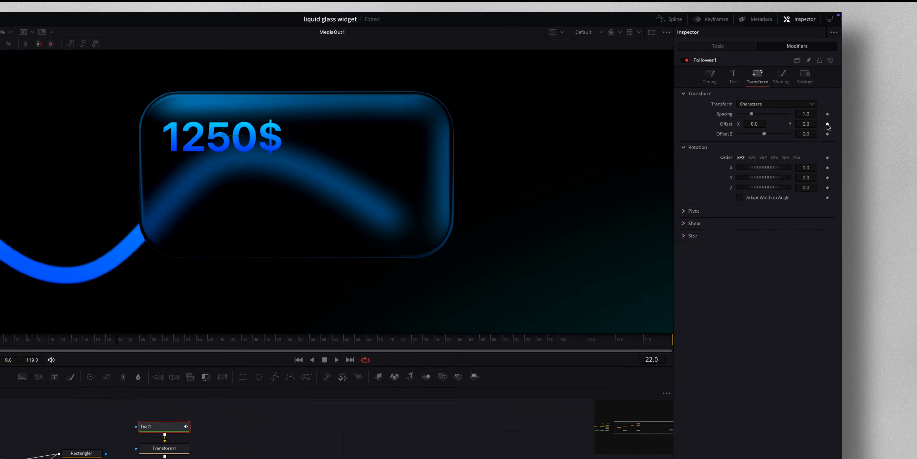
click(842, 94)
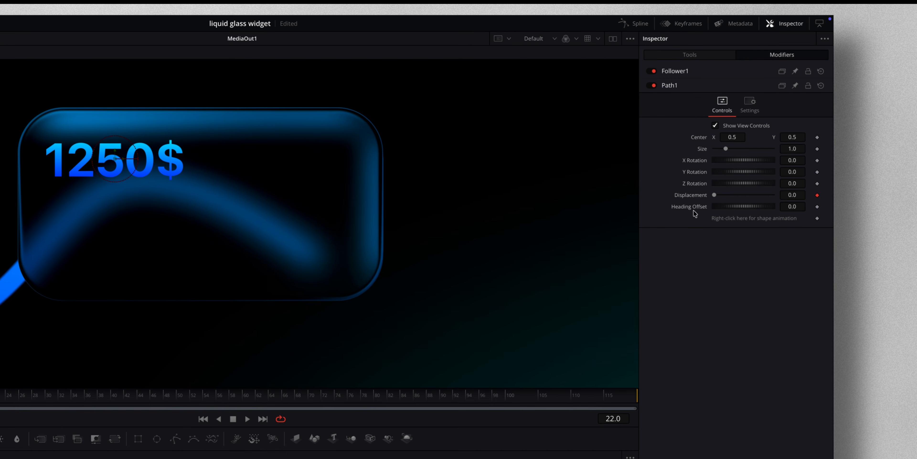
click(677, 72)
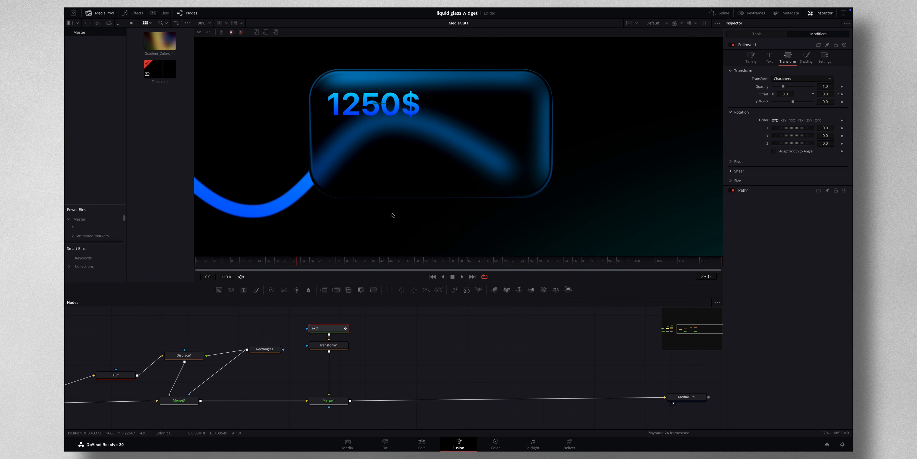
key(space)
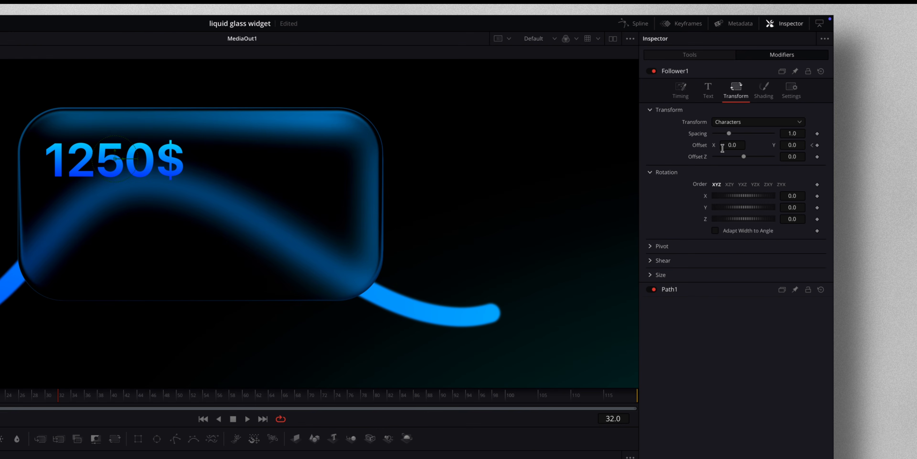
click(817, 145)
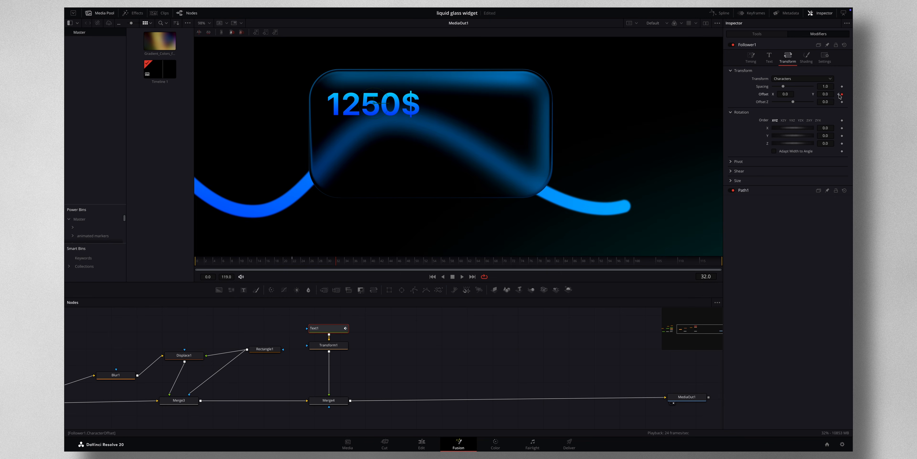
click(839, 94)
drag(830, 94, 818, 95)
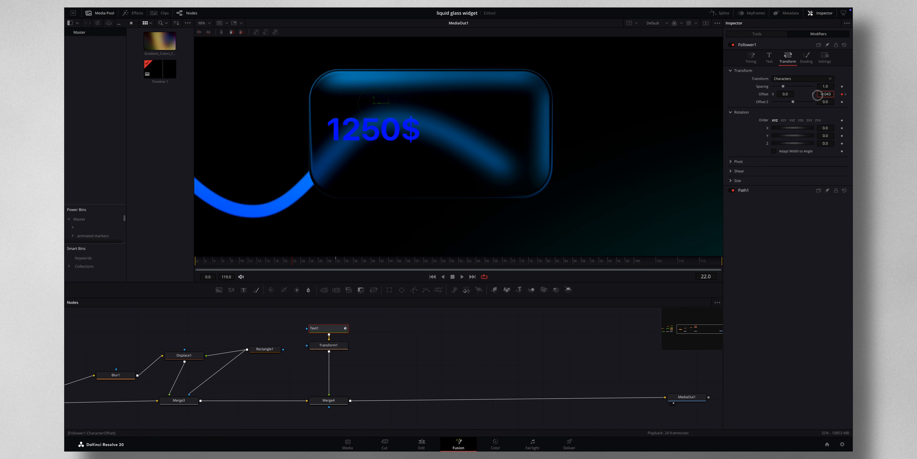
Apply Out Cubic easing to the character offset keyframes in the spline editor and scrub through the animation.
click(718, 13)
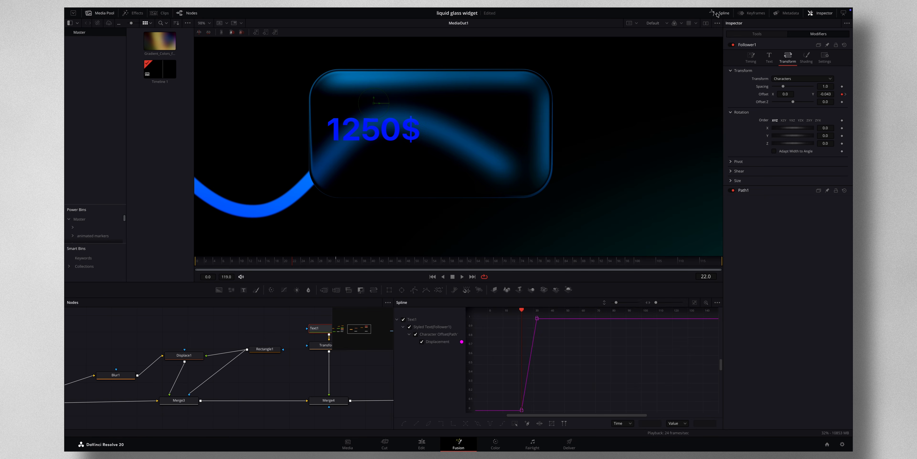
key(super+a)
right_click(576, 364)
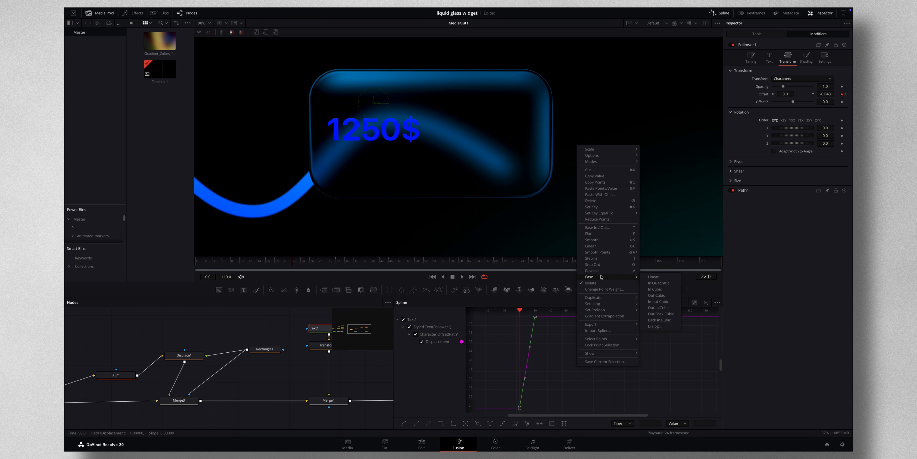
click(655, 296)
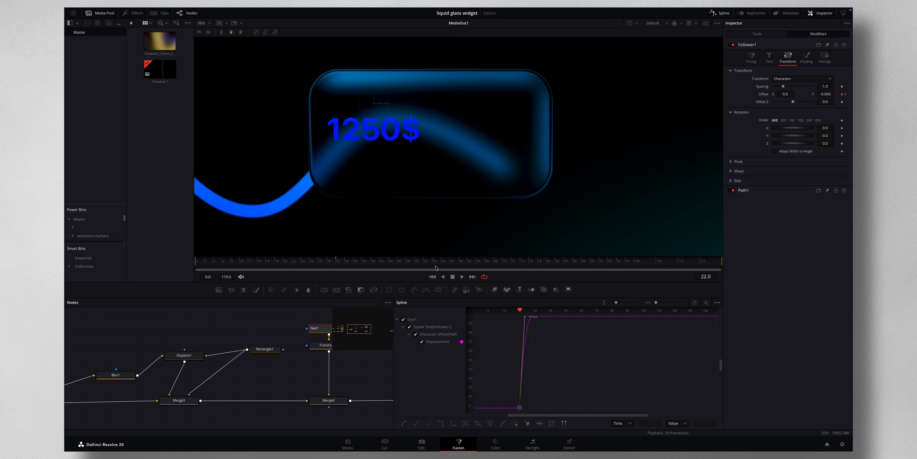
drag(323, 264, 293, 266)
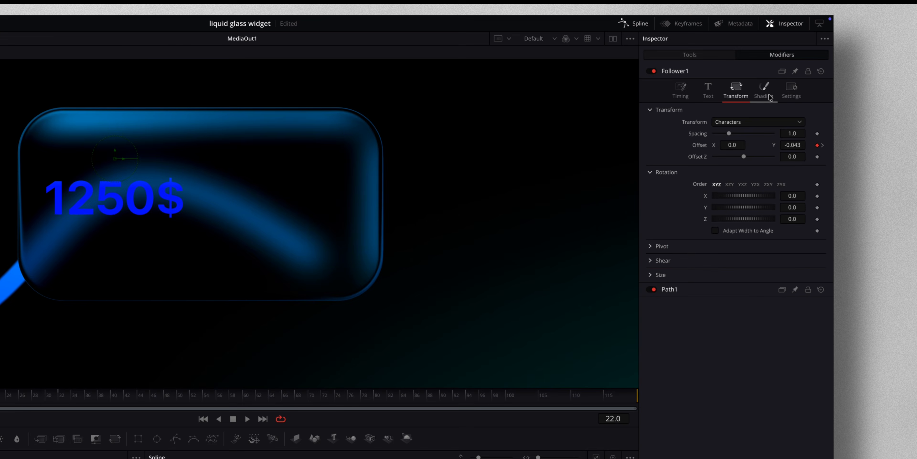
Keyframe the Follower1 shading opacity from 0.0 at frame 22 to 1.0 at frame 32 and preview the fade.
click(809, 61)
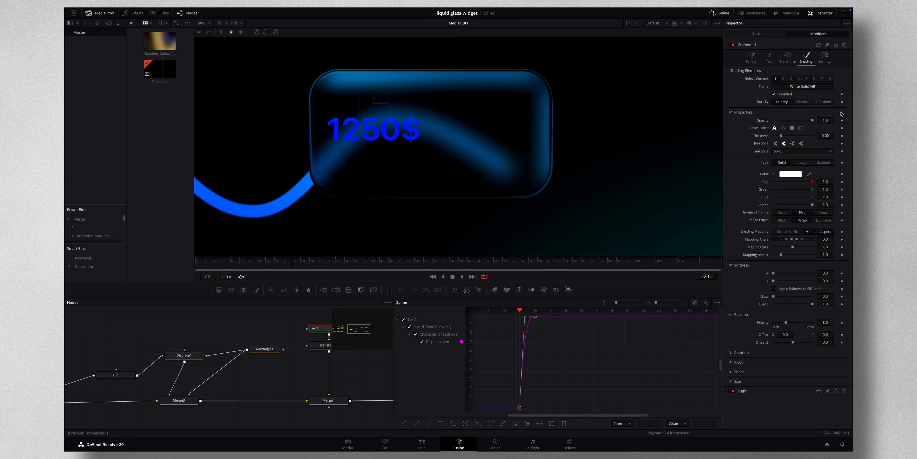
click(842, 120)
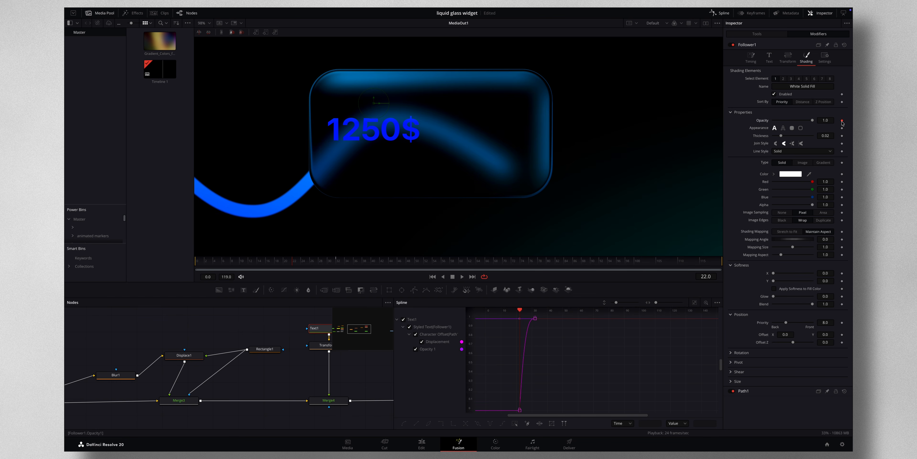
click(338, 263)
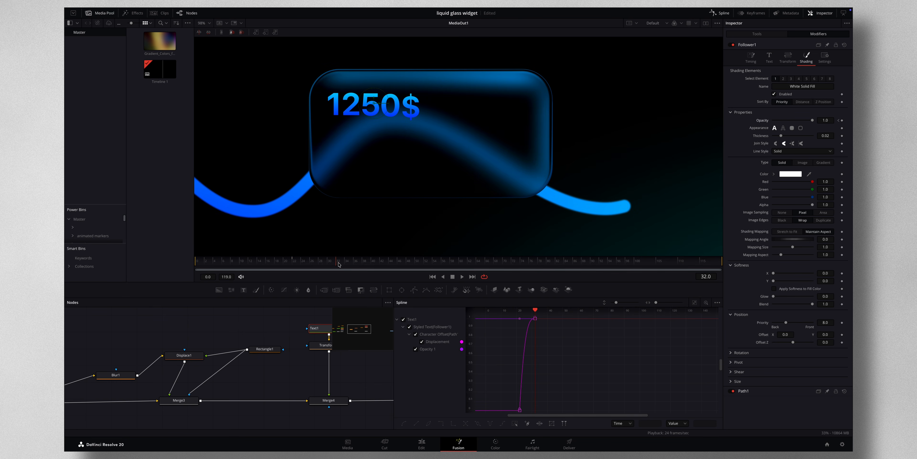
click(839, 121)
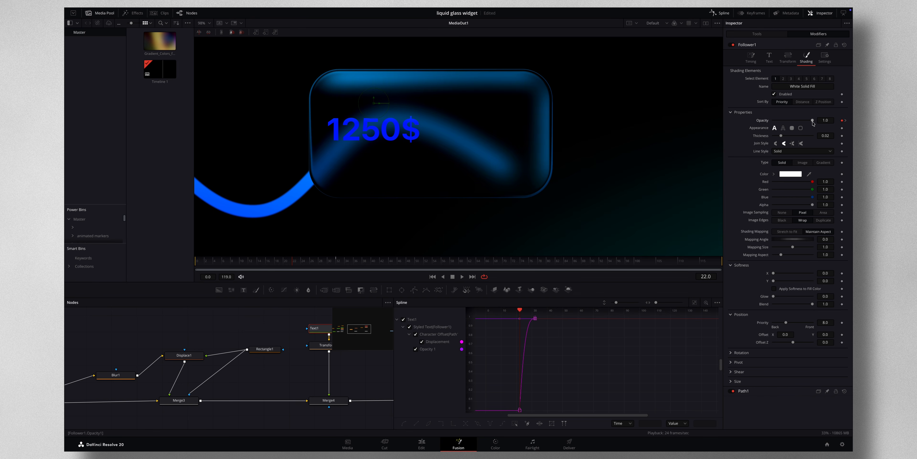
click(813, 121)
drag(809, 122, 720, 120)
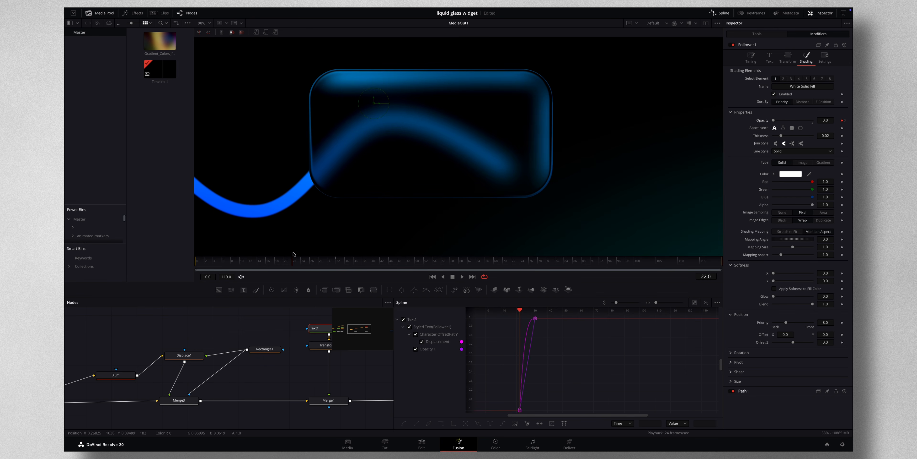
drag(271, 263, 386, 266)
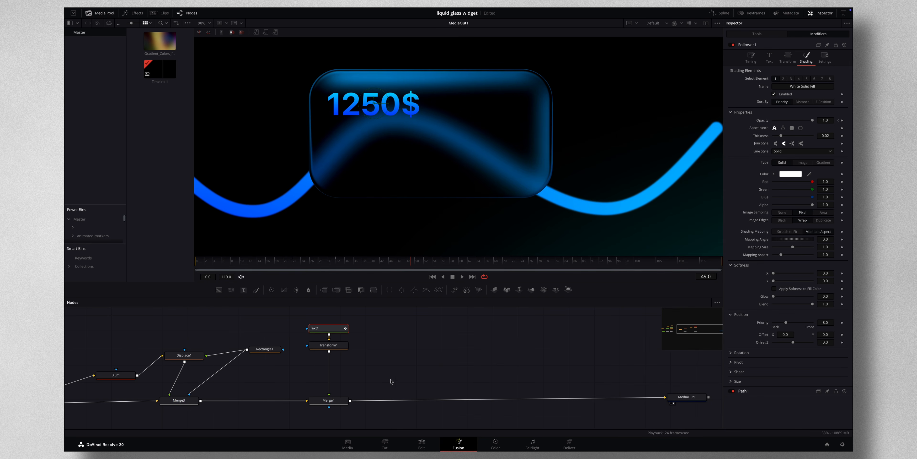
Move MediaOut1 farther from Merge4 and add a second Text node merged in after Merge4.
drag(687, 397, 709, 398)
scroll(487, 356, right, 3)
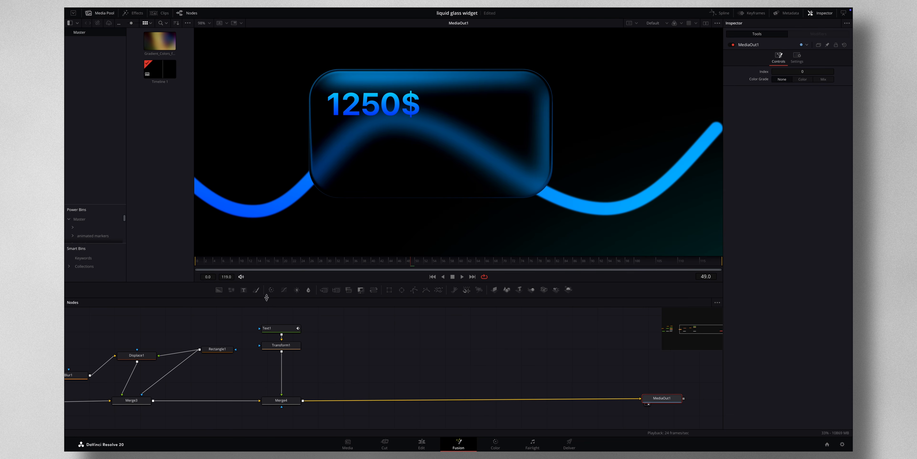
drag(244, 290, 302, 400)
click(353, 328)
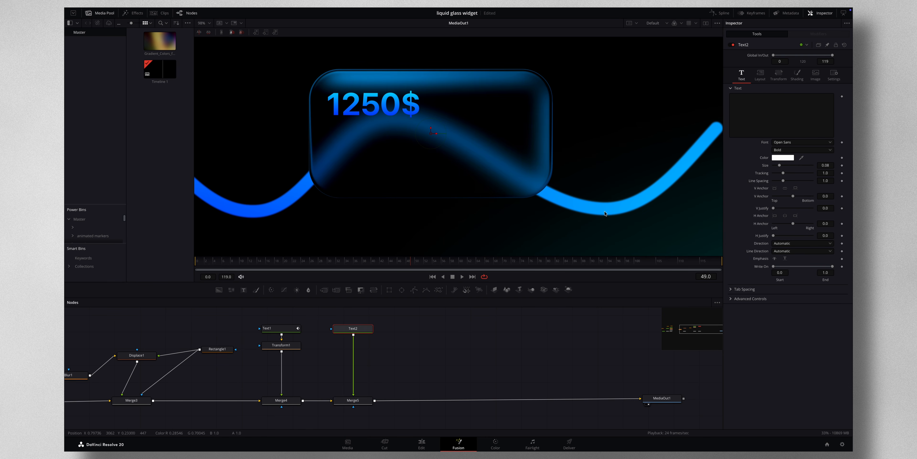
Enter "Hit your goals!" as the content of Text2 and set its font to SF Pro Display.
click(758, 101)
text(Hit your goals!)
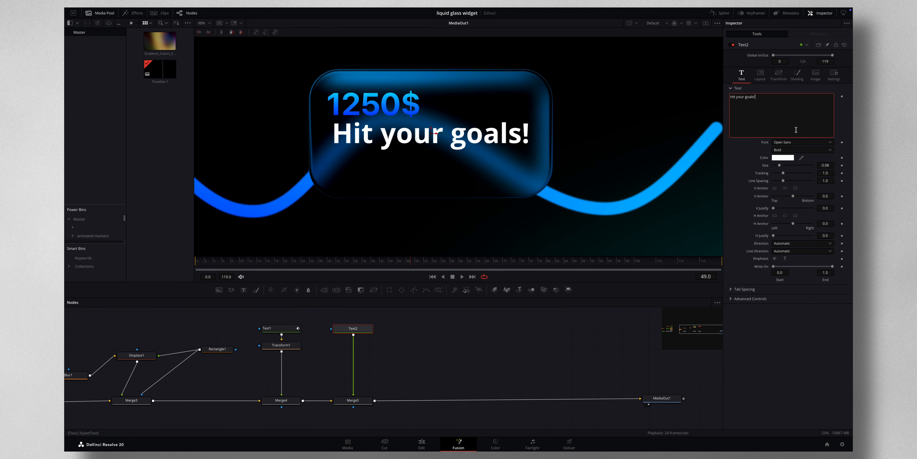
click(790, 142)
key(s)
scroll(805, 246, down, 5)
click(794, 249)
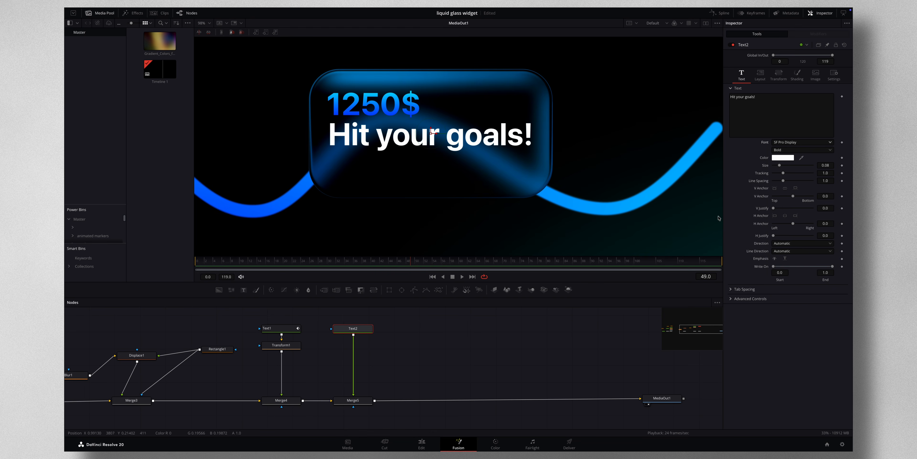
Set the Text2 shading type to Gradient and its font weight to Regular.
click(799, 81)
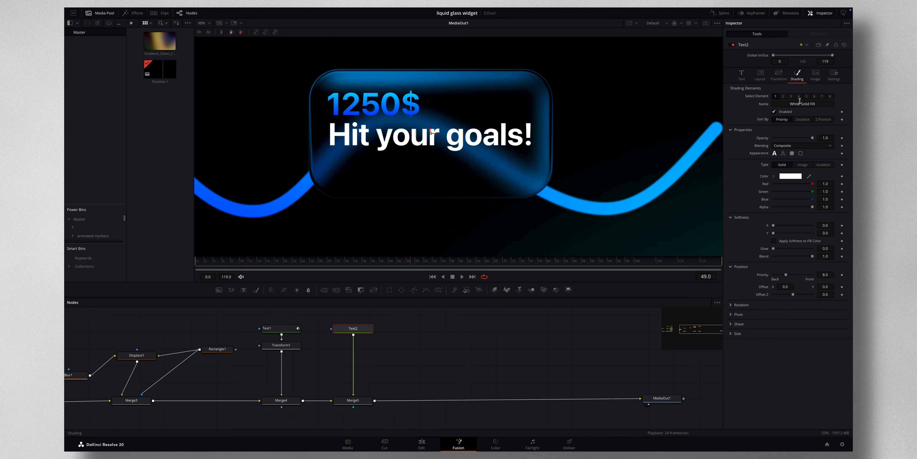
click(822, 166)
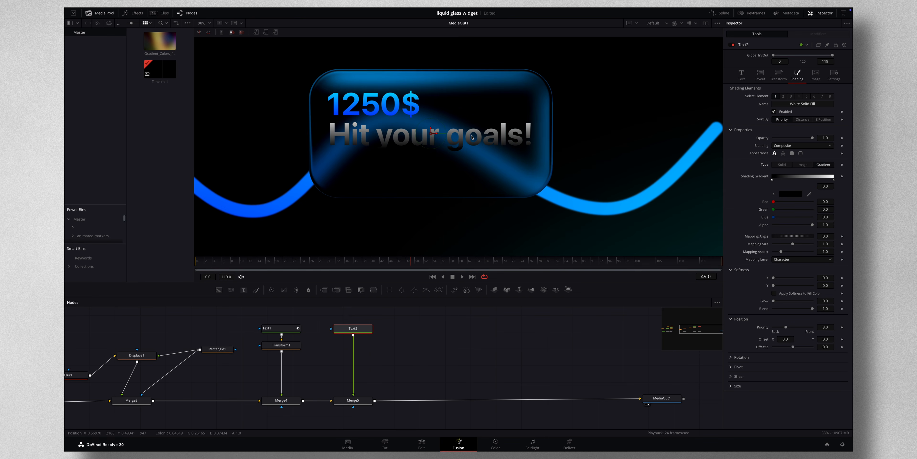
click(742, 75)
click(779, 150)
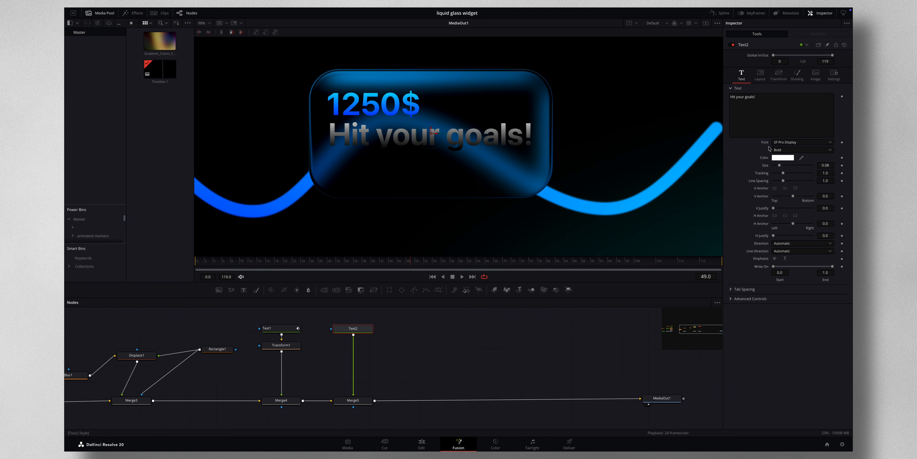
click(780, 179)
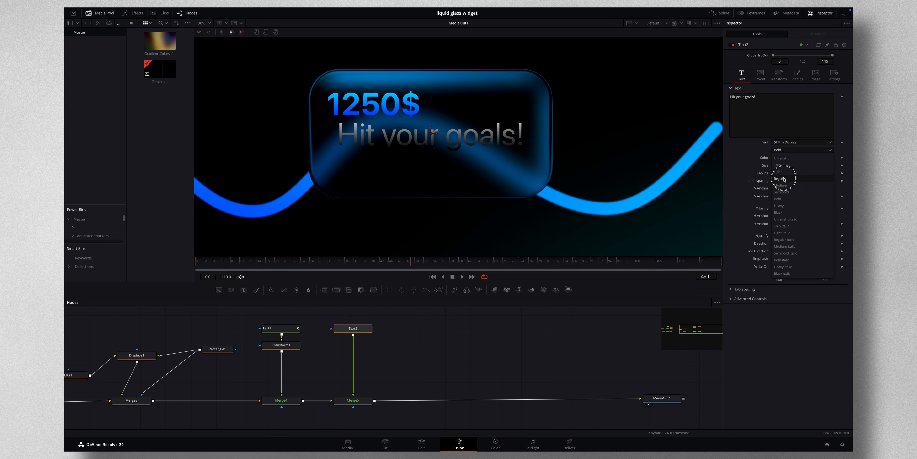
Add a Transform node after Text2 with size 0.433 and center 0.404, 0.526, placing the text beneath "1250$".
key(shift+space)
text(tra)
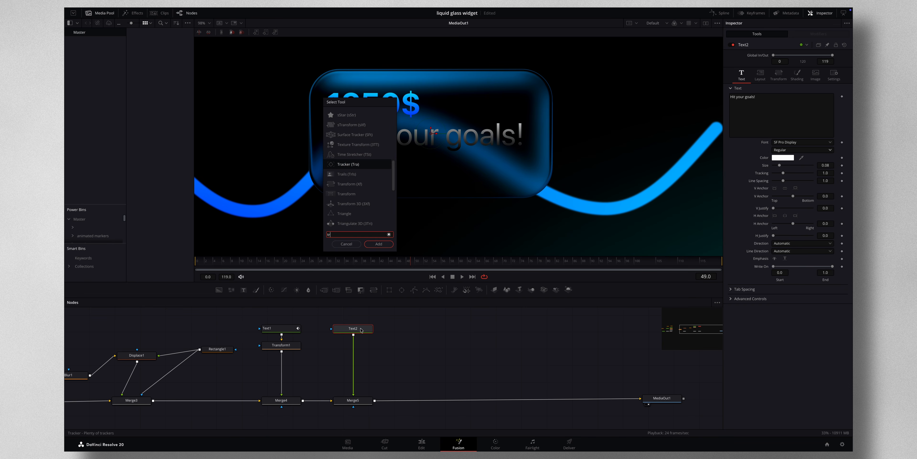
text(ns)
key(Return)
drag(793, 103, 748, 84)
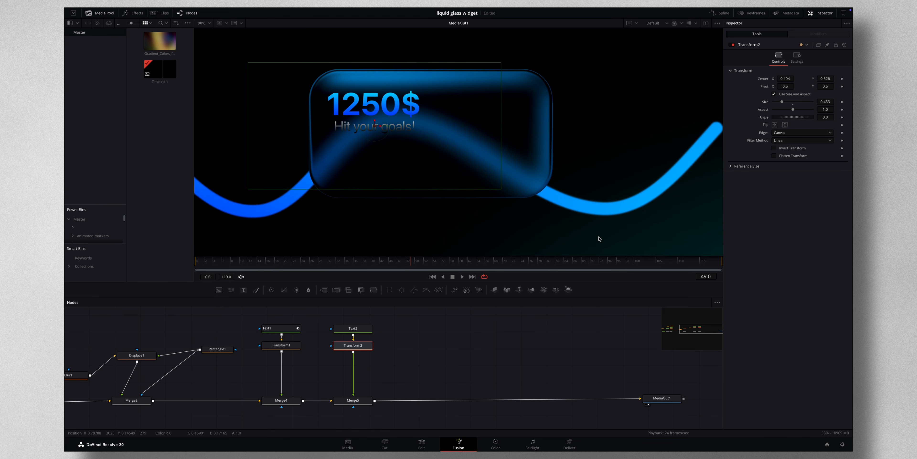
Set the Text2 gradient's mapping level to Line and change its black stop to a mid grey of about 0.4745.
click(367, 332)
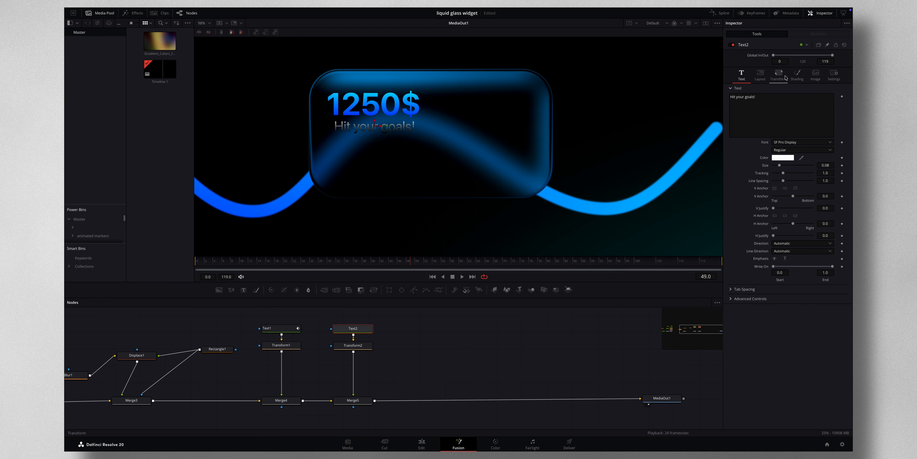
click(797, 75)
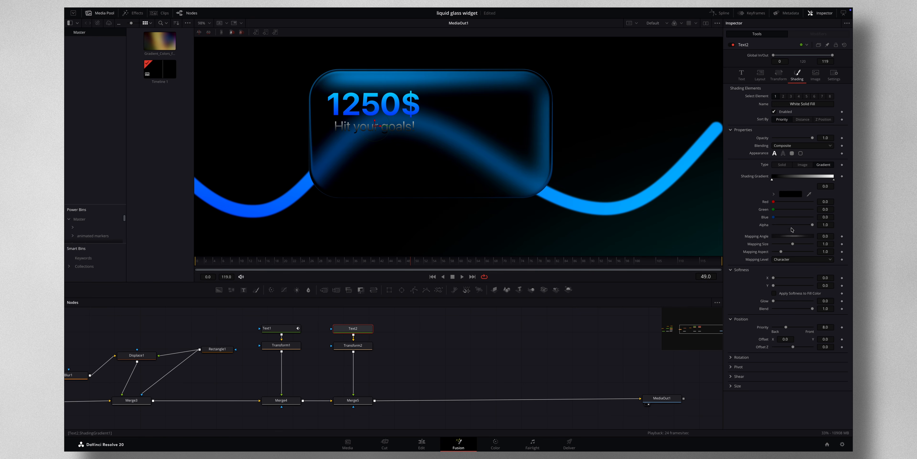
click(789, 259)
click(785, 281)
drag(786, 236, 787, 238)
double_click(785, 238)
click(789, 194)
click(485, 298)
click(514, 416)
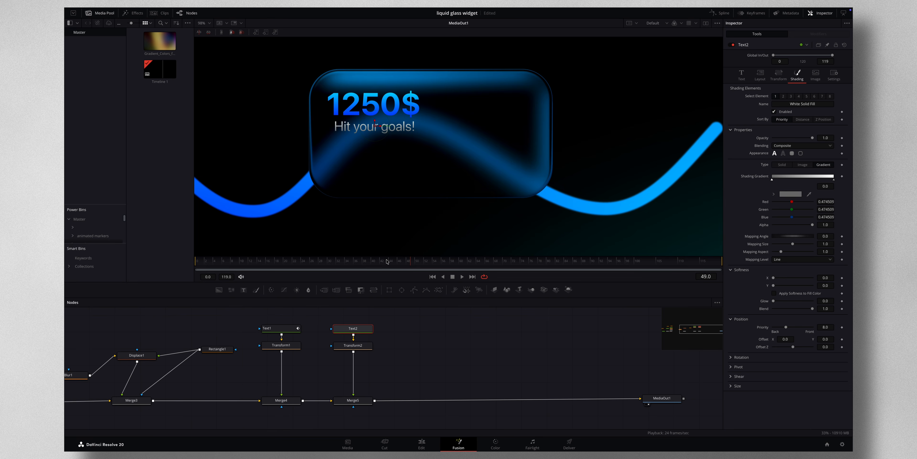
Move to frame 40, add a Follower modifier to the Text2 content and show its timing settings.
mouse_move(388, 261)
mouse_down()
mouse_move(257, 263)
mouse_move(371, 262)
mouse_up()
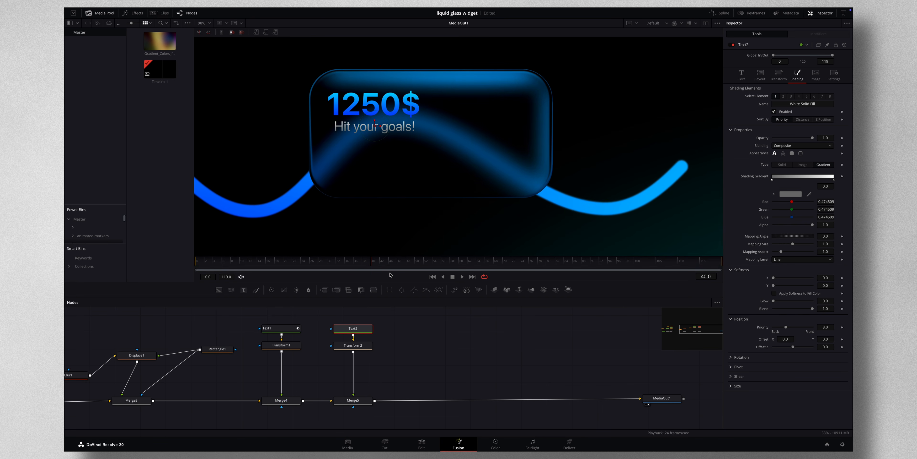
click(744, 79)
right_click(759, 100)
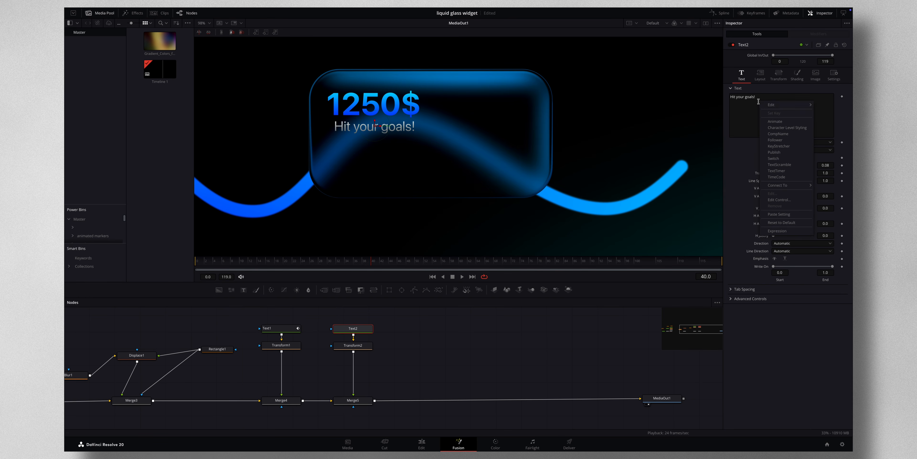
click(778, 141)
click(819, 34)
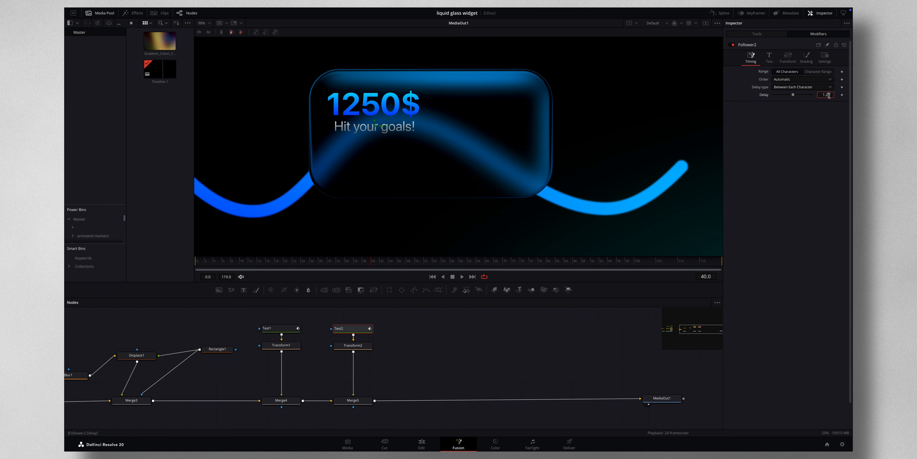
Set the Follower2 transform to Words and keyframe its Y offset from -0.054 at frame 40 to 0.0 at frame 50.
click(792, 63)
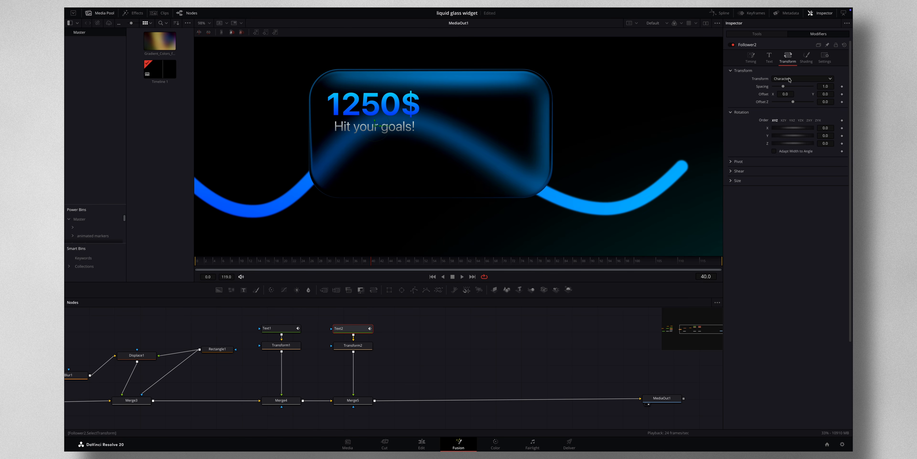
click(800, 80)
click(792, 95)
click(842, 94)
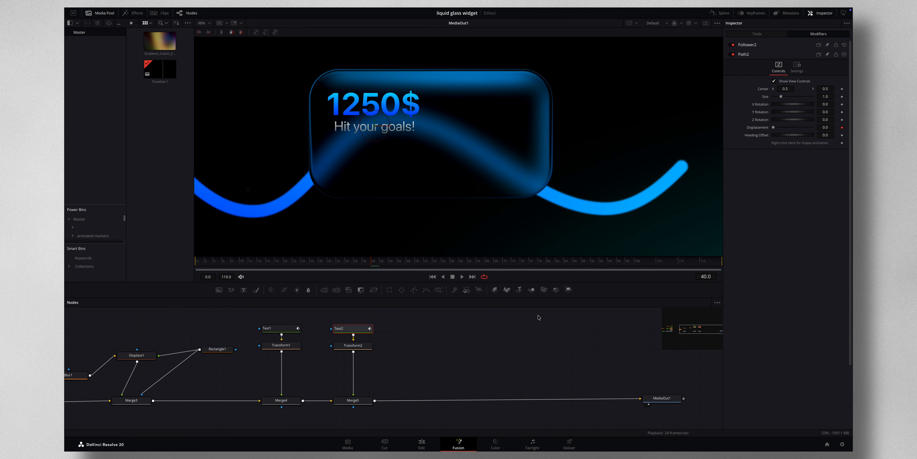
key(space)
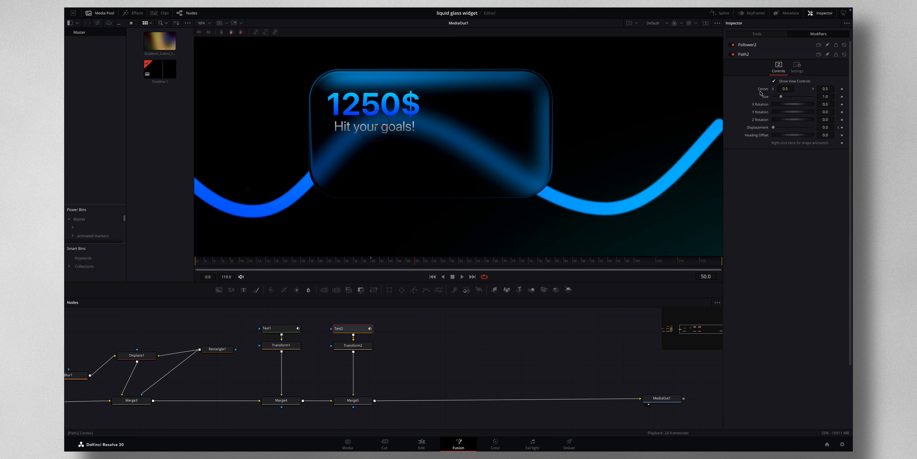
click(757, 48)
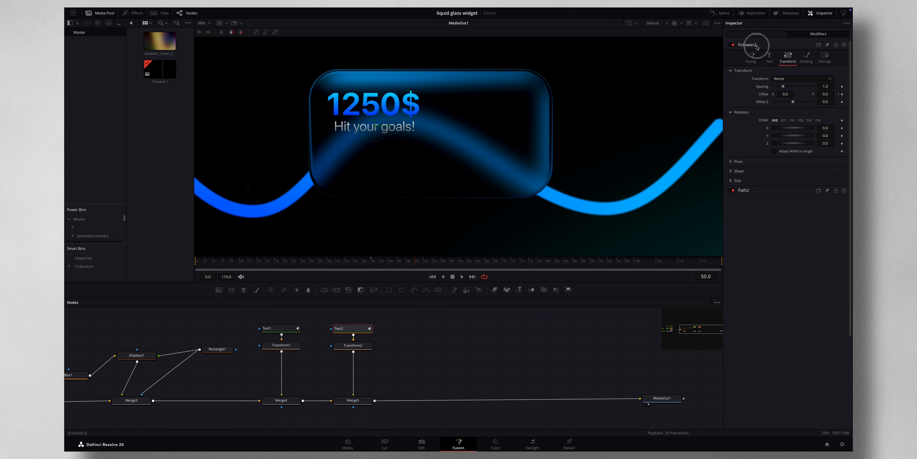
click(842, 95)
click(839, 94)
drag(831, 93, 814, 94)
Apply Out Cubic easing to the word offset keyframes in the spline editor, then close the editor.
click(721, 13)
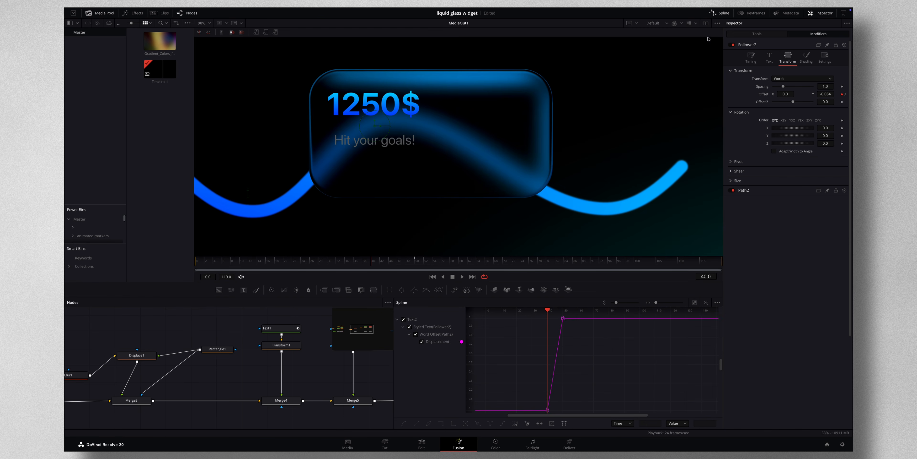
right_click(577, 368)
mouse_move(604, 279)
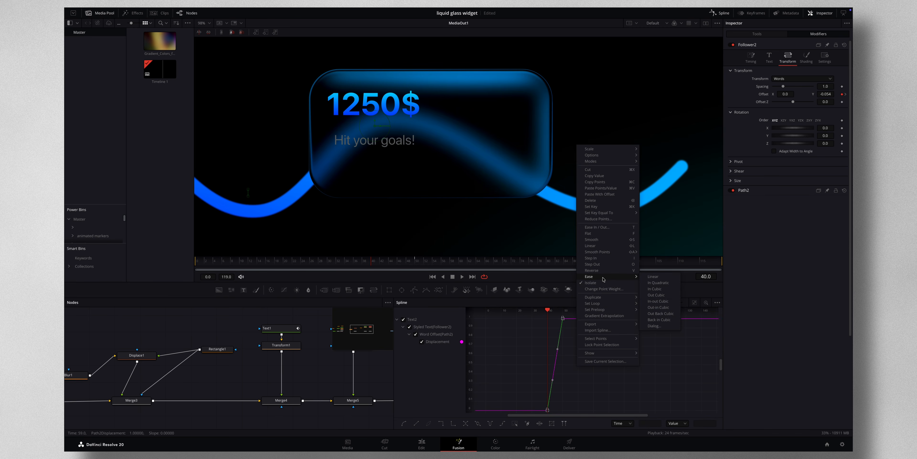
click(656, 288)
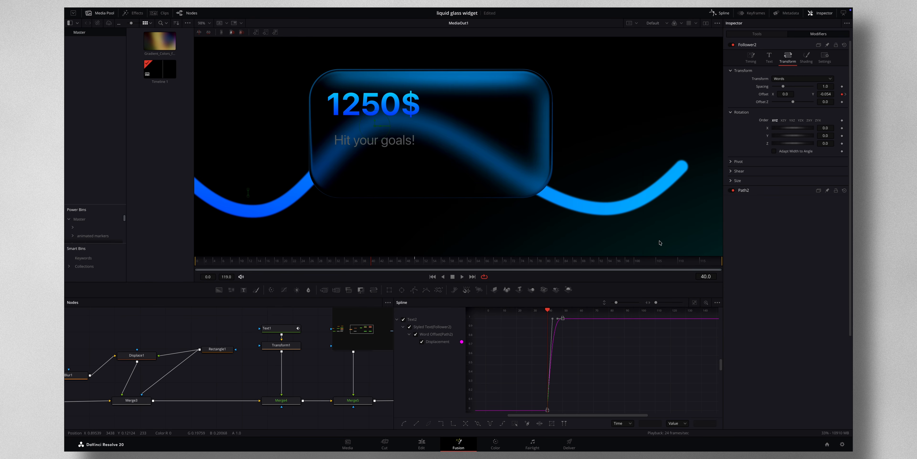
click(721, 14)
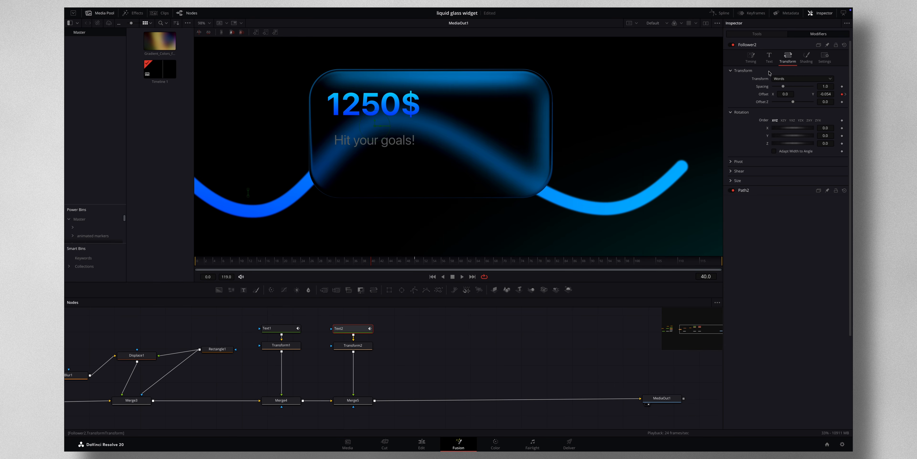
Keyframe the Follower2 shading opacity from 0.0 at frame 40 to 1.0 at frame 50 and scrub through the fade.
click(806, 57)
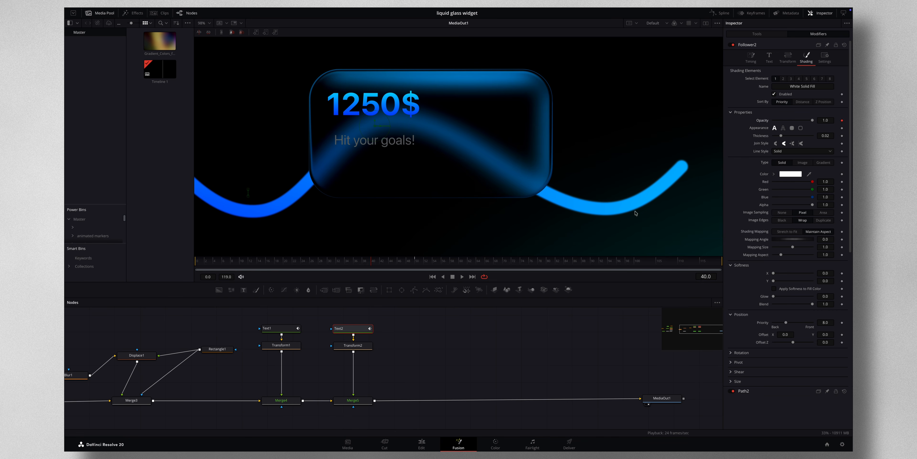
click(415, 260)
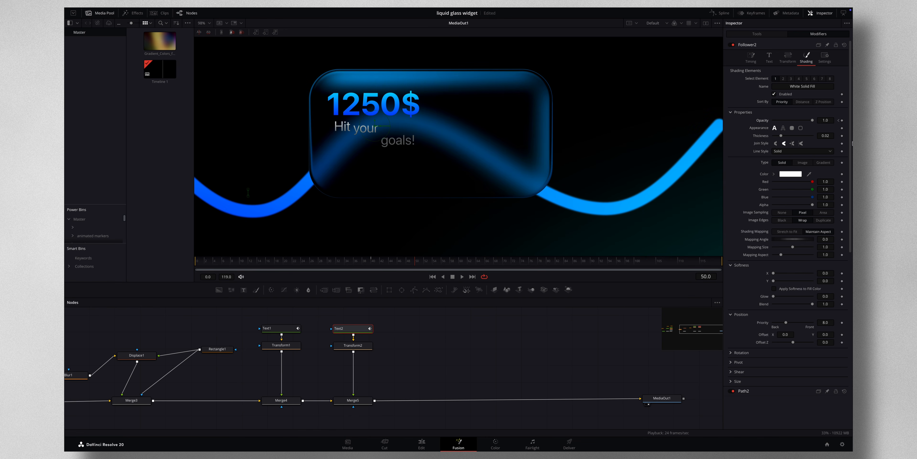
click(843, 121)
click(838, 120)
drag(813, 121, 732, 119)
drag(365, 262, 479, 264)
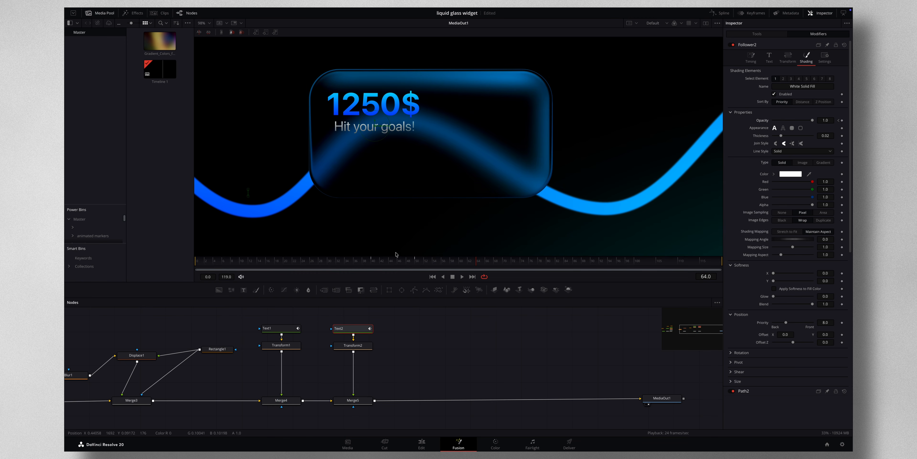
Duplicate the Text2 and Transform2 nodes and merge the copy in after Merge5.
drag(347, 317, 366, 349)
click(400, 325)
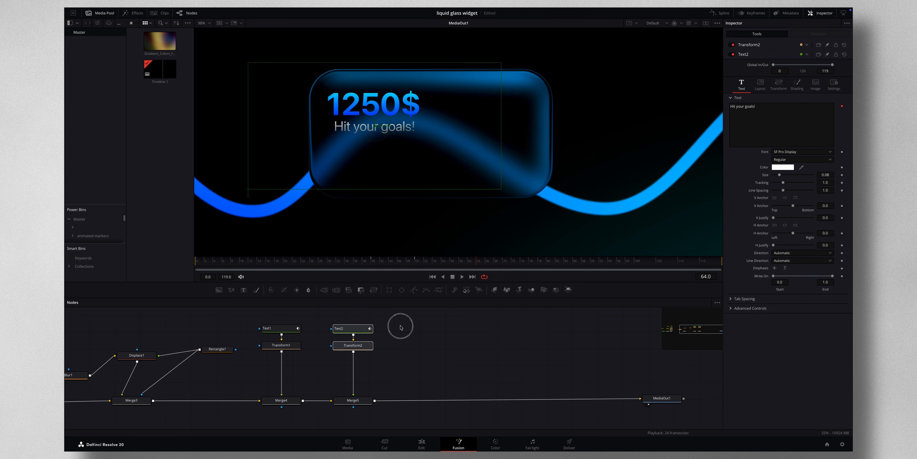
key(ctrl+v)
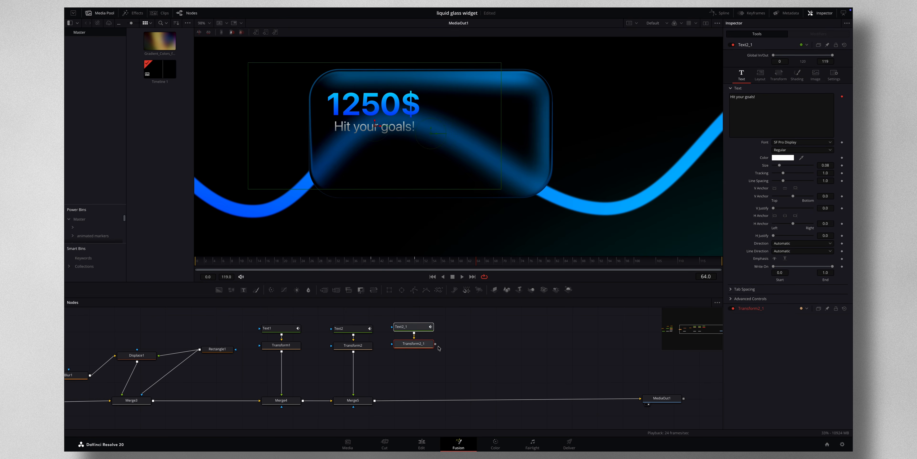
drag(435, 344, 375, 402)
Replace the content of the duplicated text node Text2_1 with "15$".
click(415, 327)
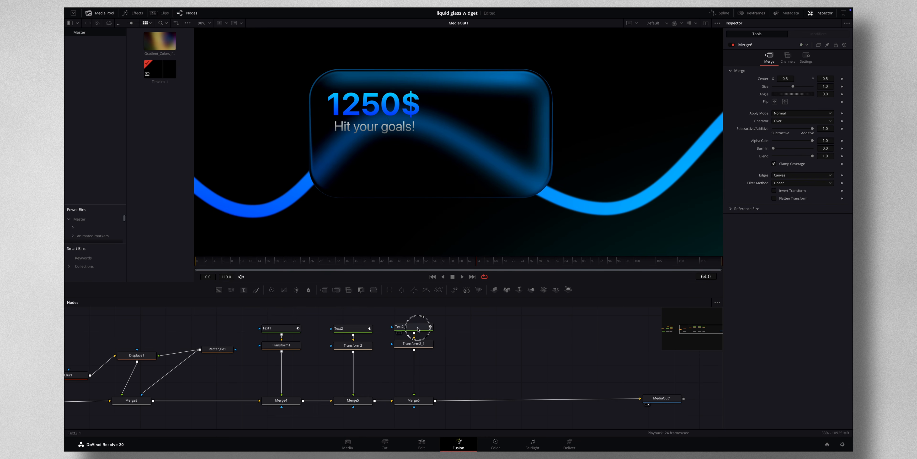
drag(767, 97, 717, 97)
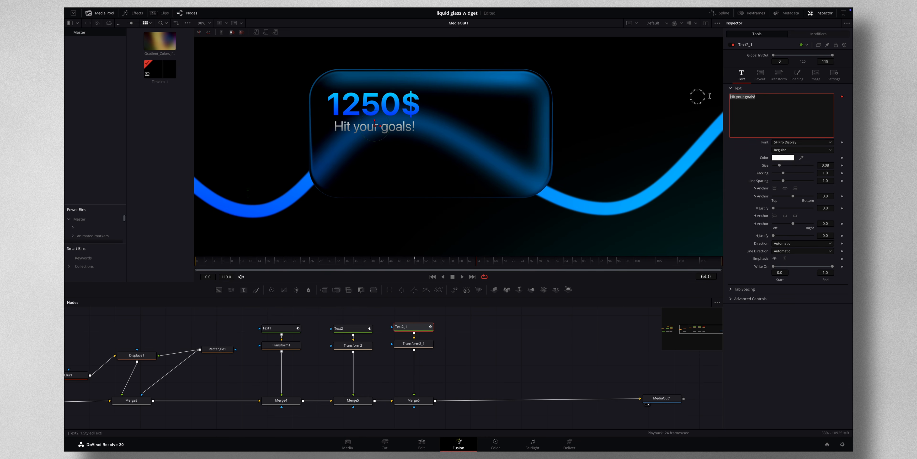
text(15$)
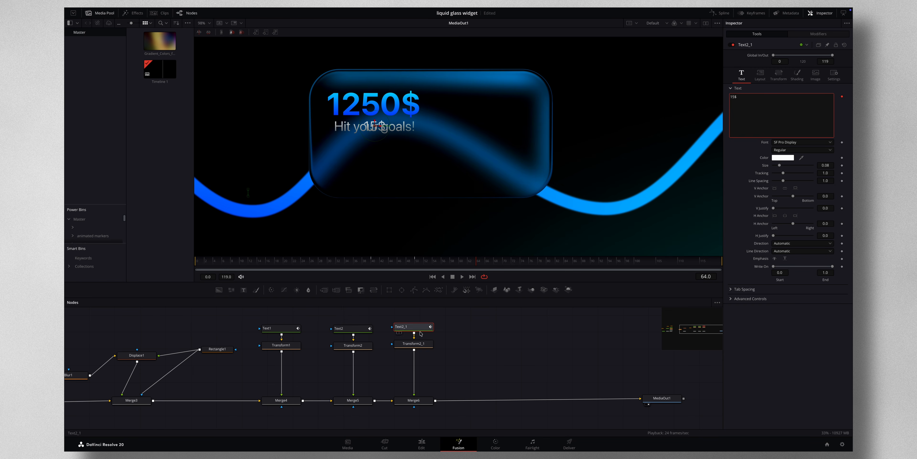
Move the "15$" text to about 0.351, 0.418 with Transform2_1, set its size to 0.37 and scrub through the animation.
click(414, 343)
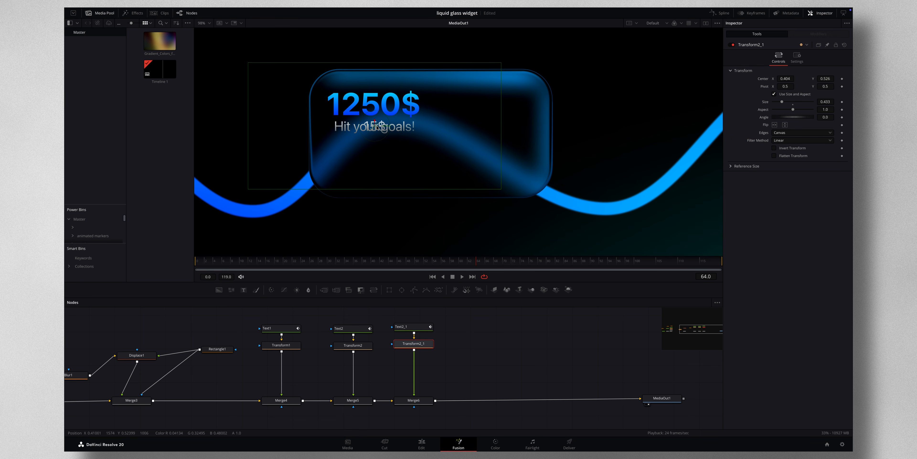
drag(378, 126, 343, 158)
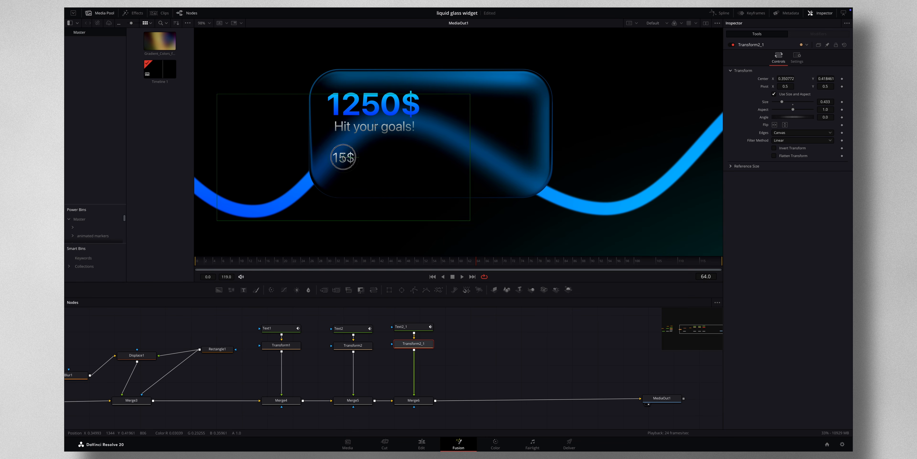
drag(829, 101, 814, 102)
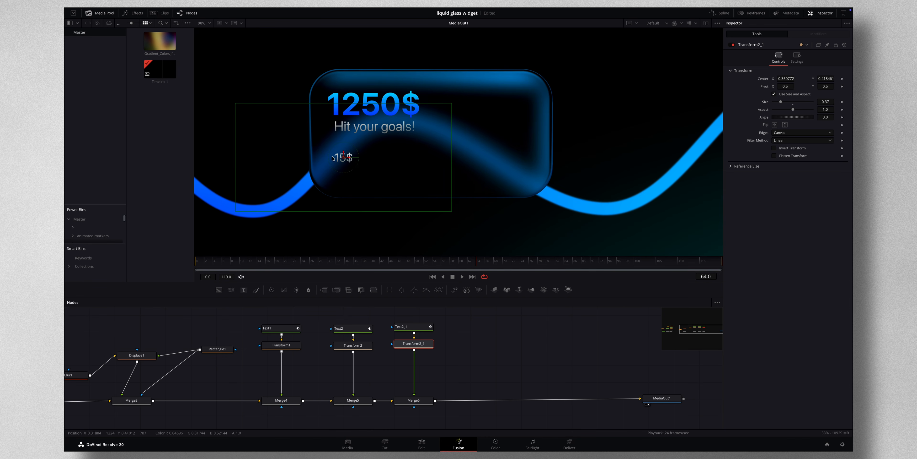
drag(472, 262, 387, 264)
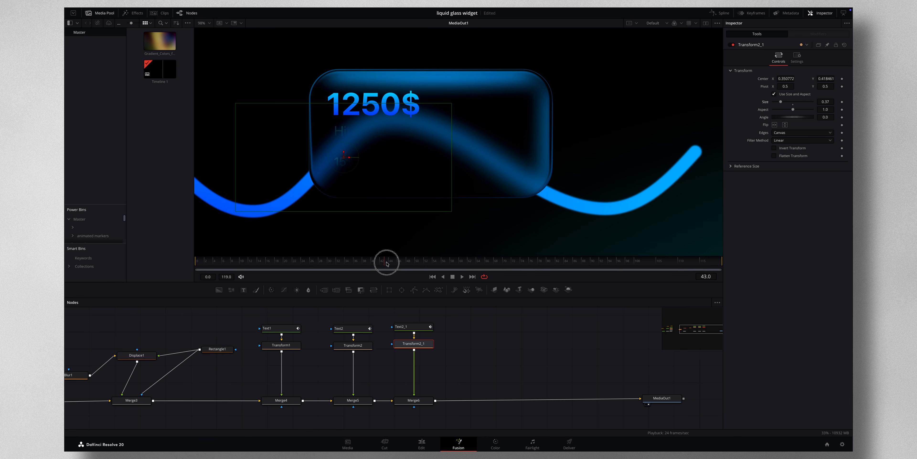
drag(387, 264, 489, 263)
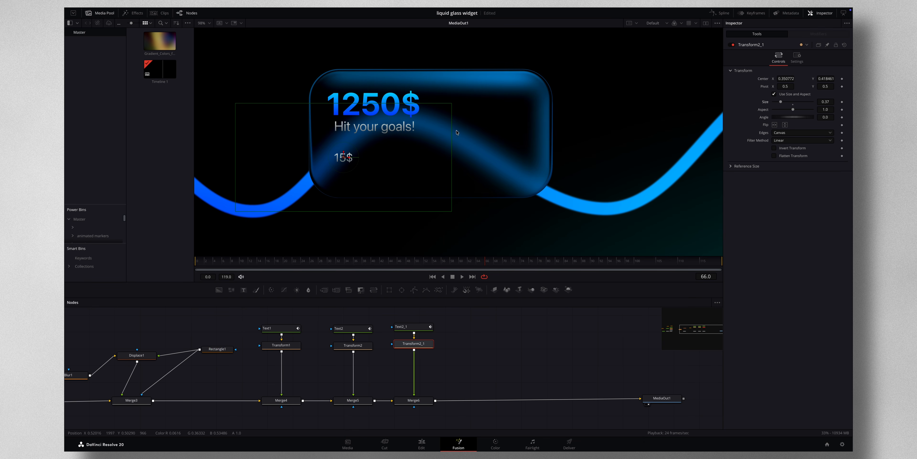
Shift all of Text2_1's animation keyframes so they start at frame 66, and scrub to frame 76.
click(722, 14)
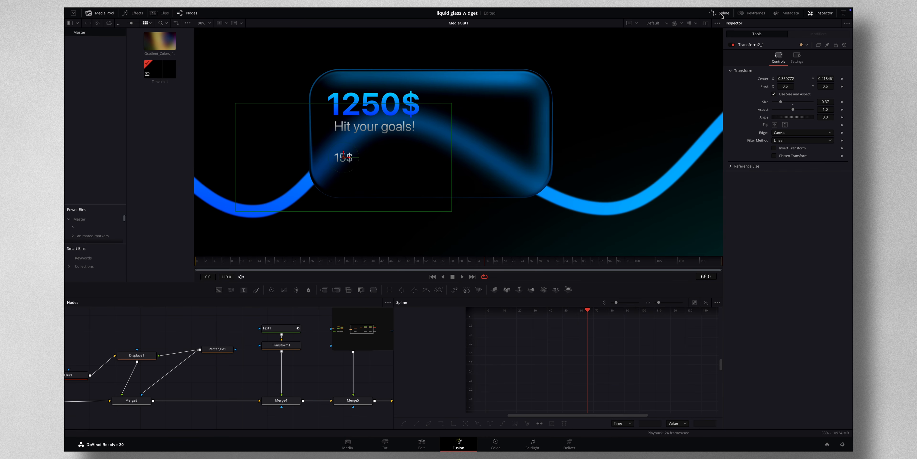
scroll(365, 396, up, 3)
scroll(364, 396, right, 6)
click(306, 354)
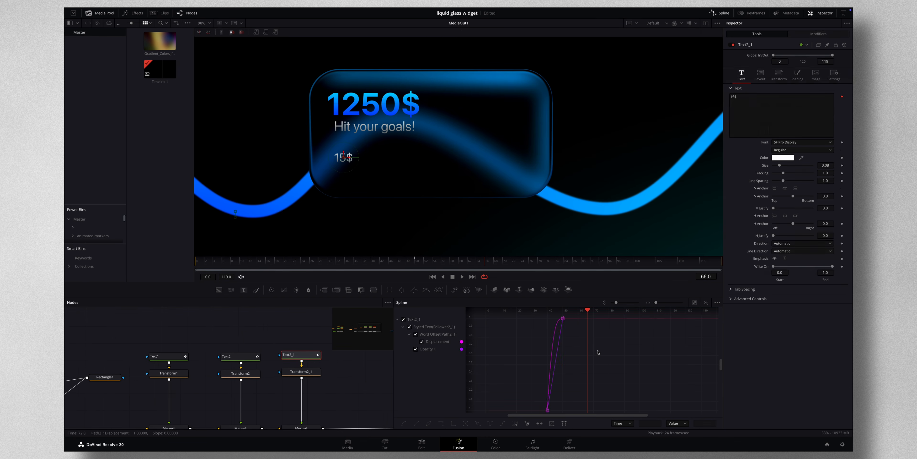
click(580, 358)
key(ctrl+a)
scroll(563, 382, down, 1)
drag(547, 402, 588, 403)
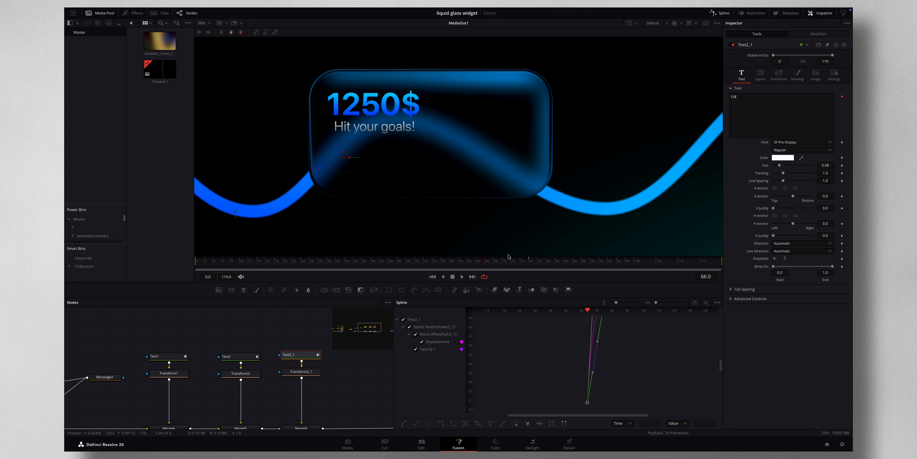
click(722, 13)
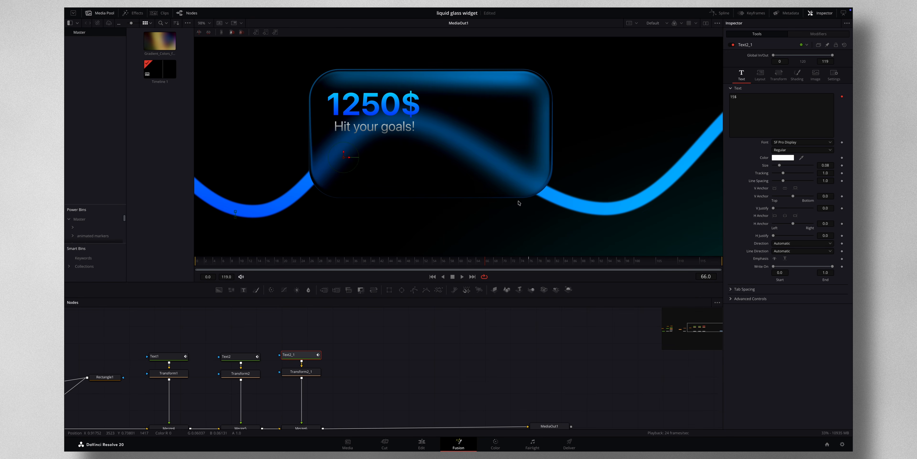
drag(483, 261, 532, 268)
Duplicate the Text2_1 and Transform2_1 nodes and merge the copy in after Merge6.
scroll(401, 363, down, 2)
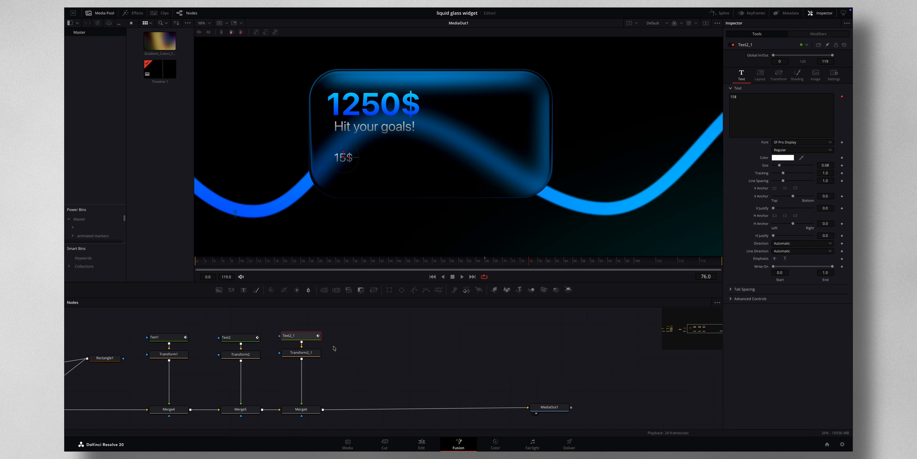
drag(301, 322, 320, 360)
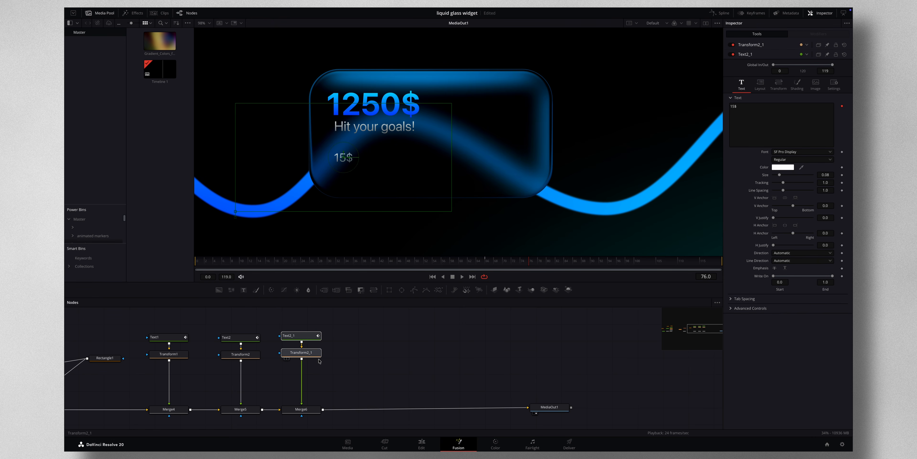
click(356, 334)
key(ctrl+v)
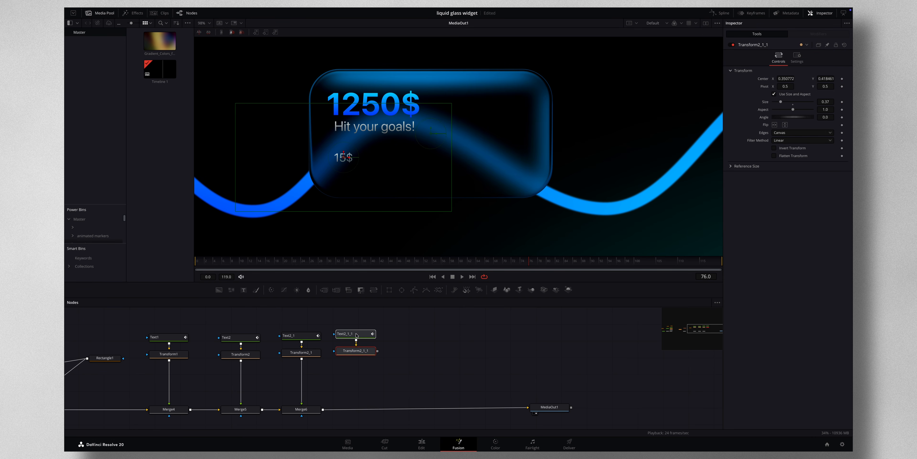
drag(378, 350, 324, 411)
Change the duplicated text Text2_1_1 to "$" and move it to X 0.641772 with Transform2_1_1.
click(345, 333)
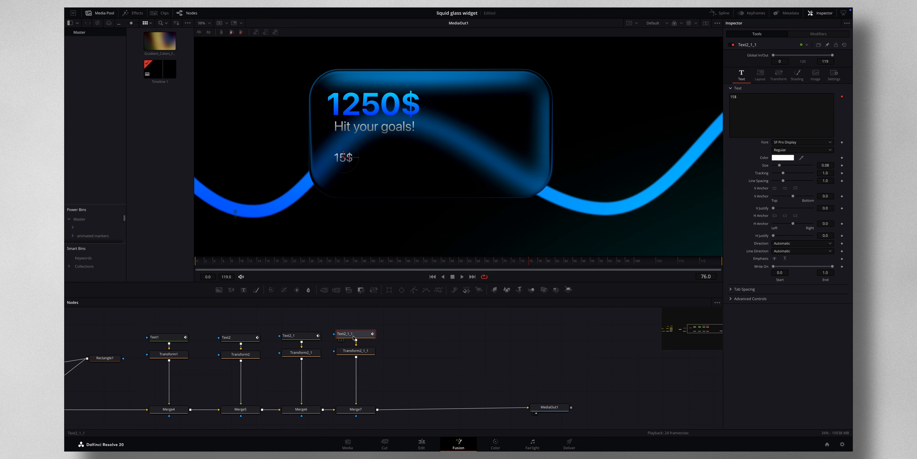
click(735, 96)
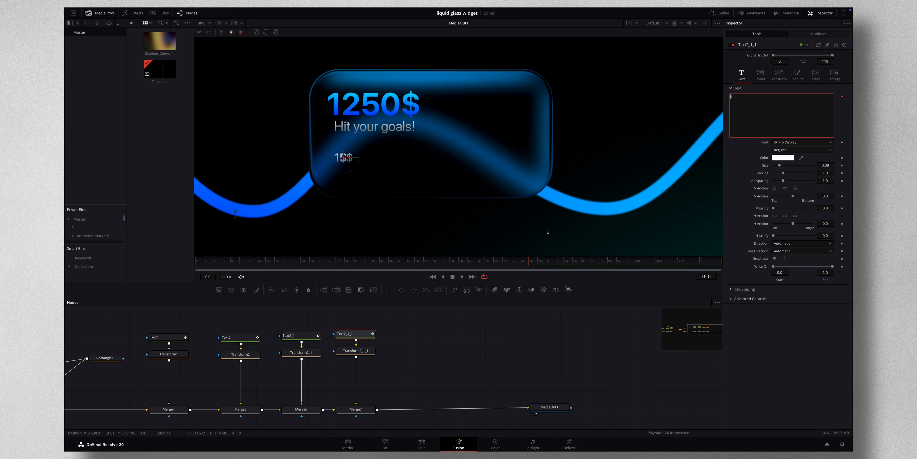
click(371, 351)
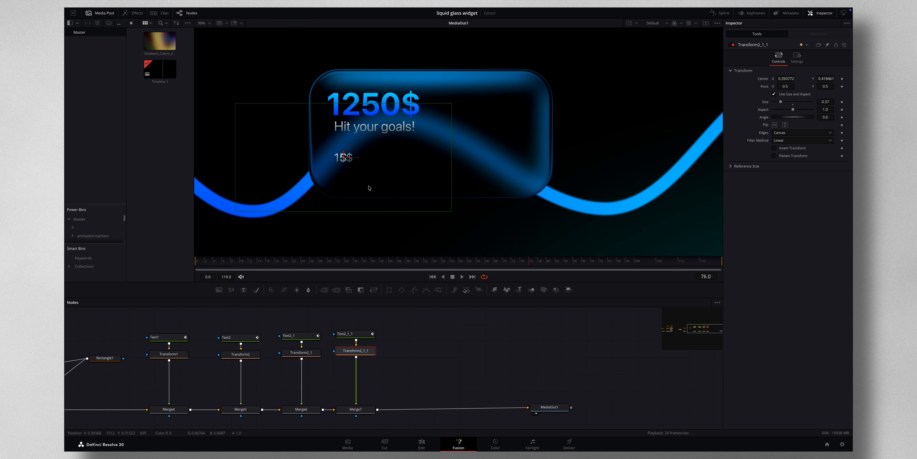
drag(783, 79, 477, 87)
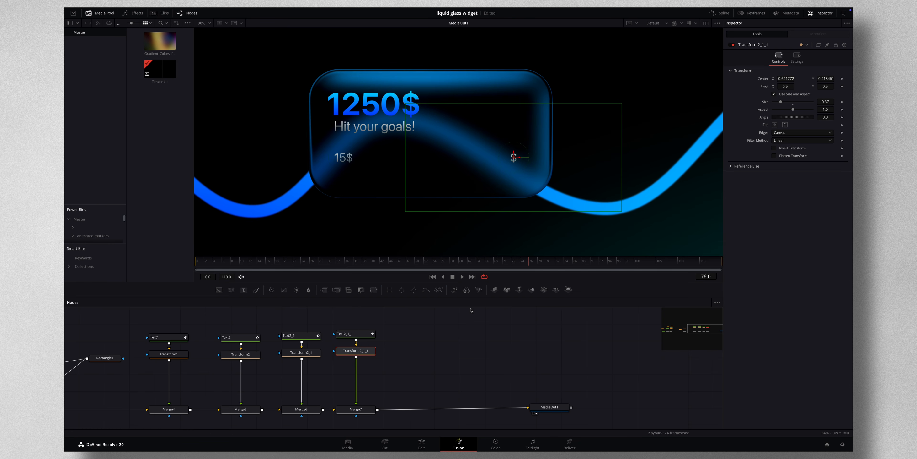
click(494, 315)
key(ctrl+s)
drag(528, 262, 576, 267)
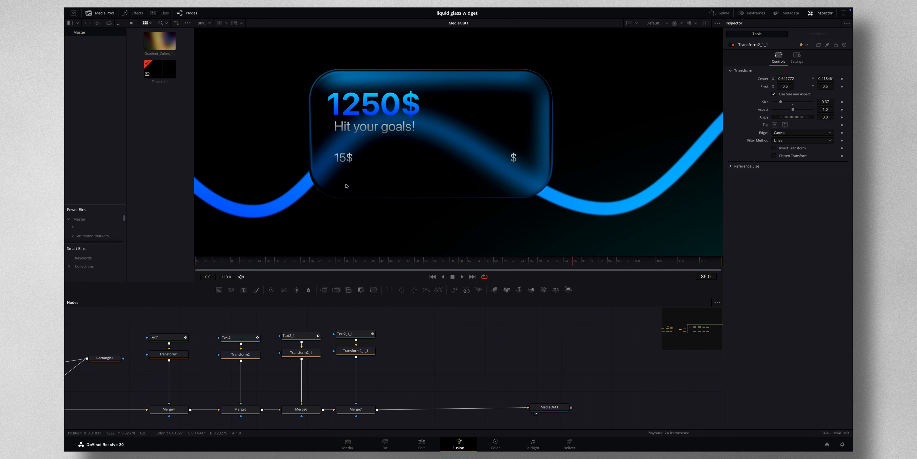
Duplicate the Background2 gradient node and merge the copy in after Merge7.
scroll(485, 388, left, 15)
scroll(484, 387, left, 5)
click(248, 370)
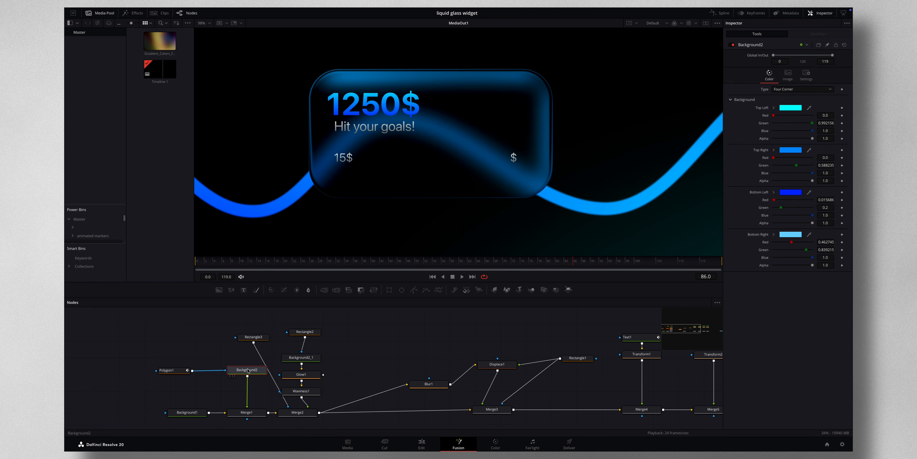
scroll(475, 346, right, 16)
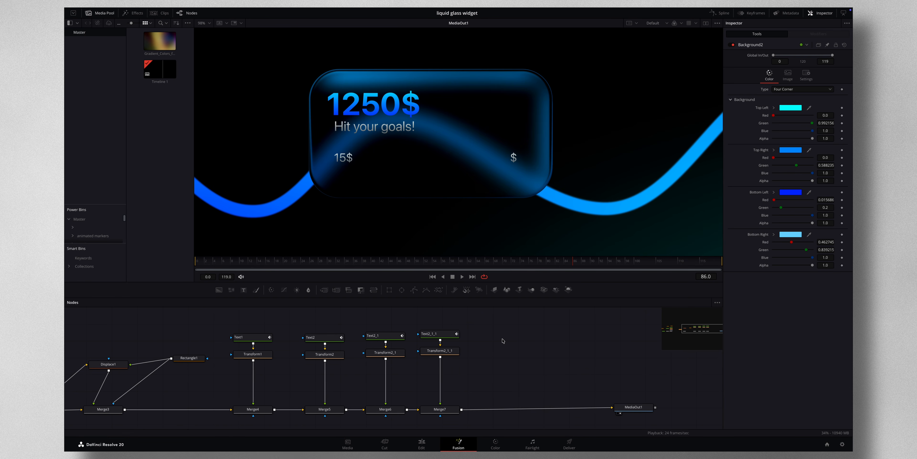
key(ctrl+v)
drag(504, 339, 463, 409)
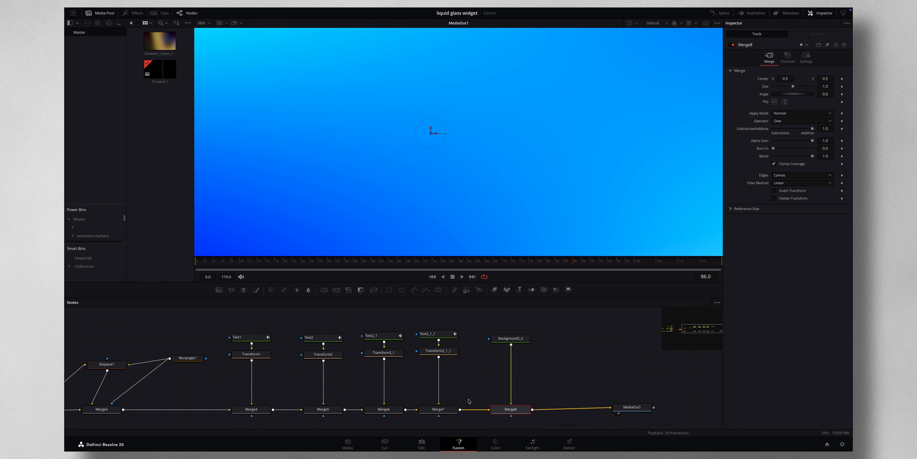
Mask Background2_2 with a rectangle 0.322 wide and 0.024 high, with corner radius 0.882, centred at 0.495, 0.378.
click(521, 340)
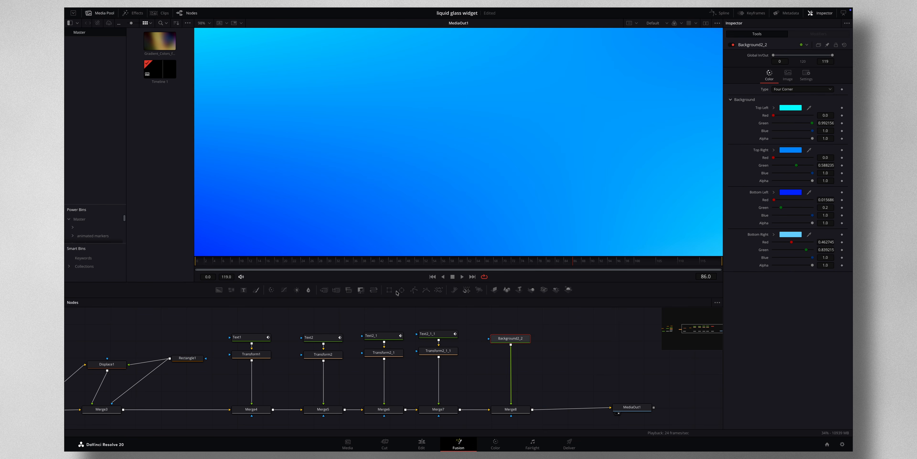
drag(389, 289, 510, 342)
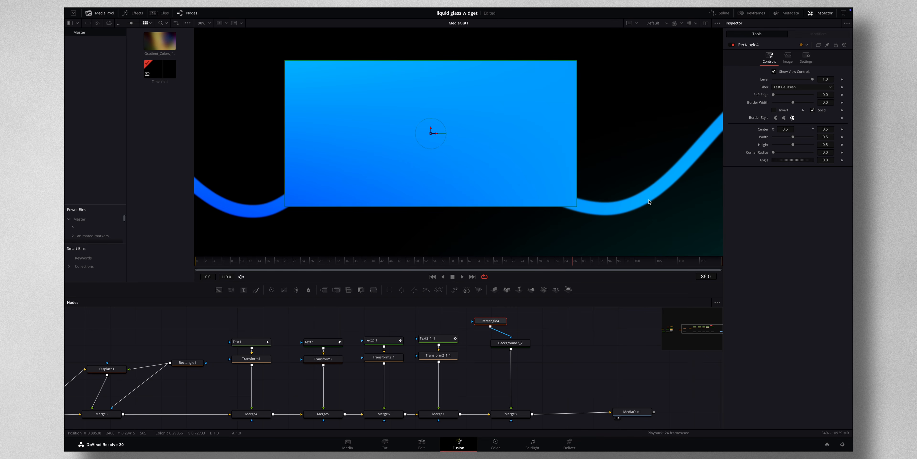
drag(793, 138, 809, 155)
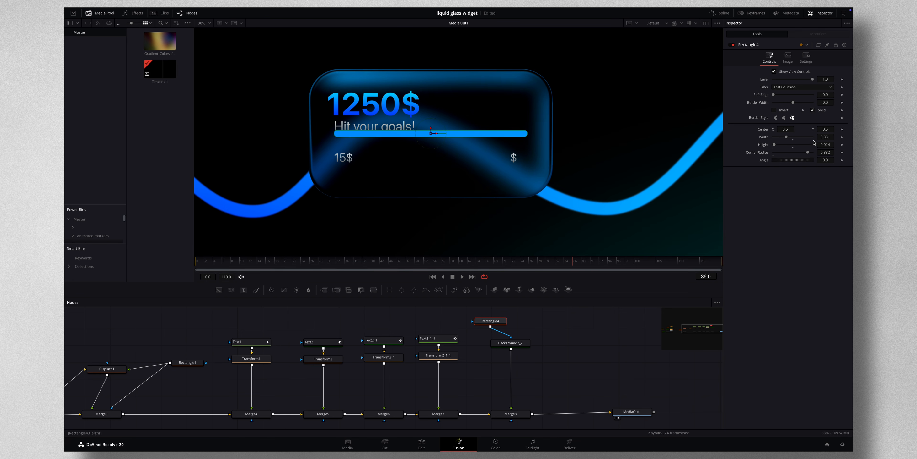
drag(830, 129, 792, 133)
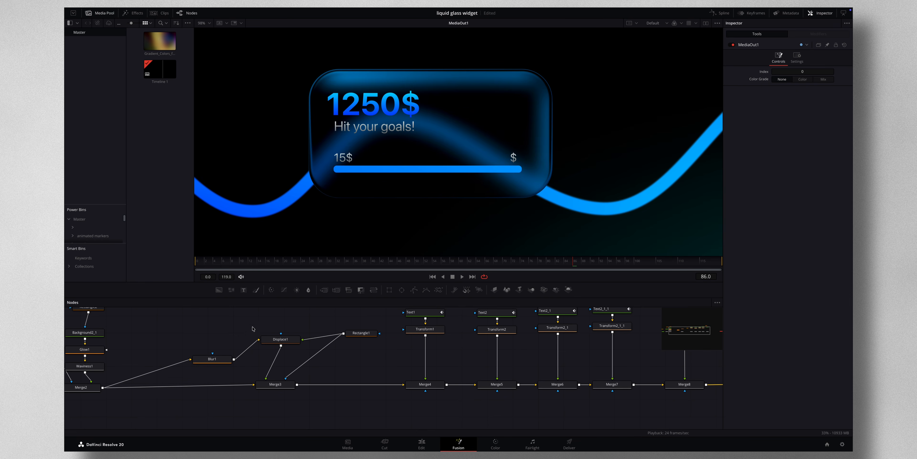
Duplicate the Displace1, Rectangle1 and Merge3 nodes and insert the copied group between Merge8 and MediaOut1.
drag(275, 321, 363, 404)
scroll(368, 367, right, 8)
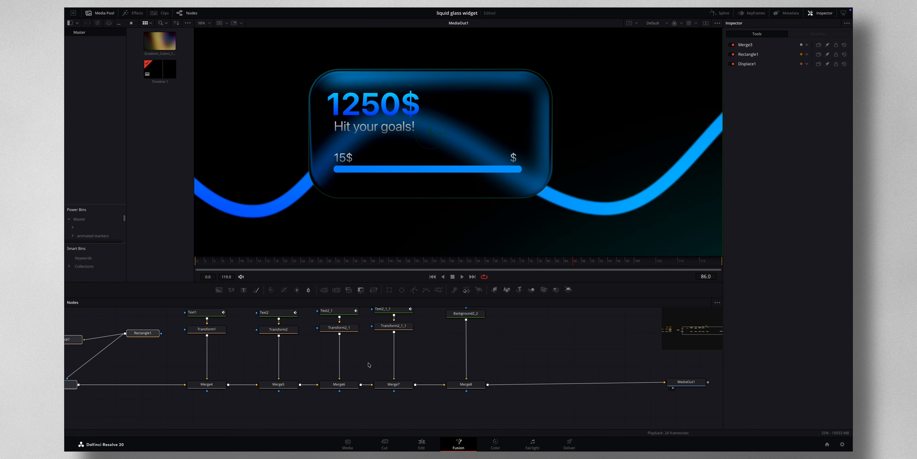
click(502, 331)
key(ctrl+v)
mouse_move(609, 382)
mouse_down()
mouse_move(481, 385)
mouse_move(471, 364)
mouse_move(573, 399)
mouse_move(616, 381)
mouse_up()
Feed Merge8 into Displace1_1 and set Rectangle1_1 to width 0.072, height 0.076, corner radius 0.946 and center Y 0.381.
click(582, 318)
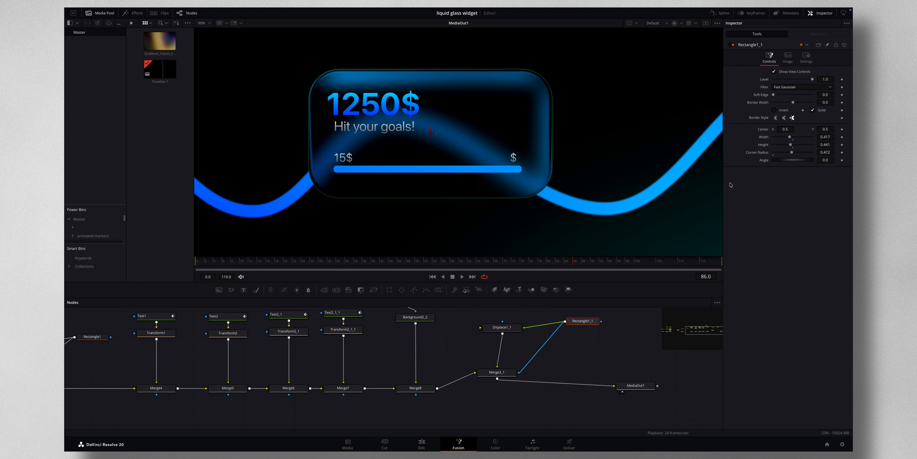
drag(789, 138, 780, 145)
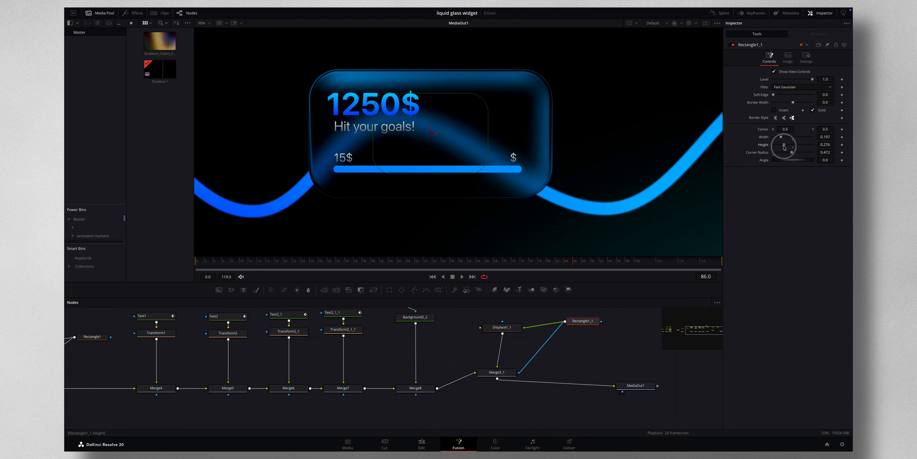
drag(465, 377, 480, 327)
drag(438, 388, 475, 372)
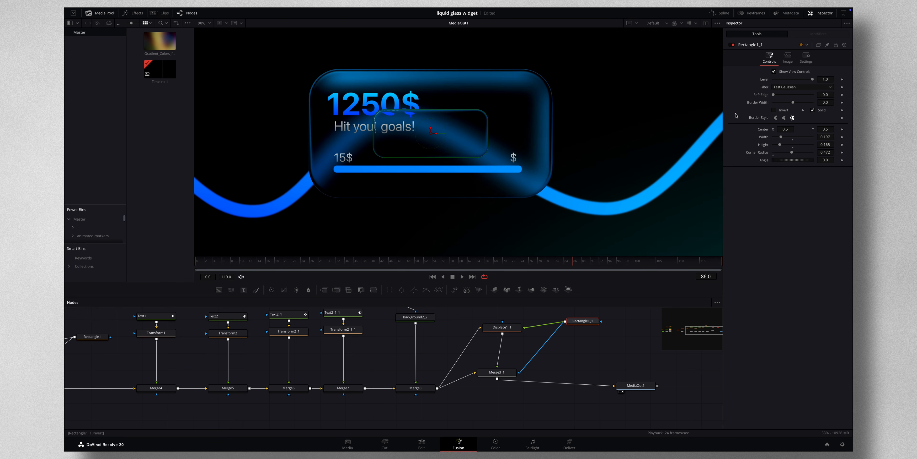
drag(829, 137, 824, 137)
drag(826, 152, 867, 152)
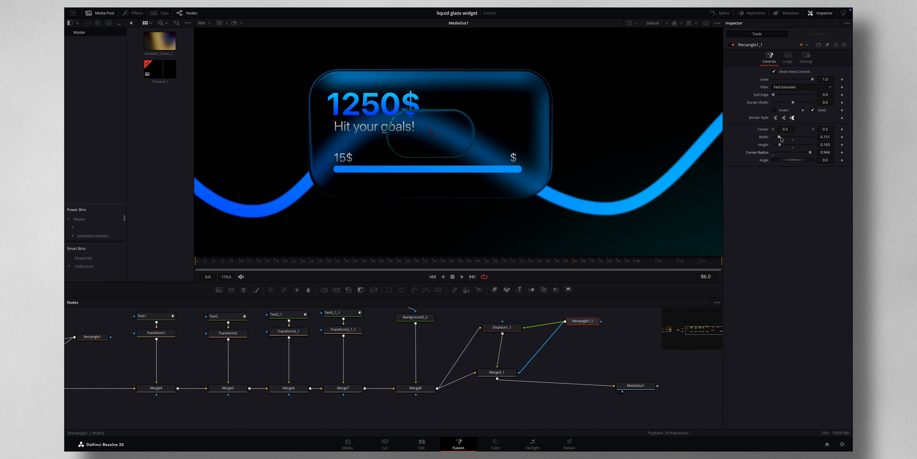
drag(778, 138, 777, 145)
mouse_move(778, 137)
mouse_down()
mouse_move(808, 130)
mouse_move(793, 136)
mouse_up()
Keyframe the Rectangle4 width from 0.0 at frame 73 to 0.322 at frame 83.
drag(554, 263, 200, 263)
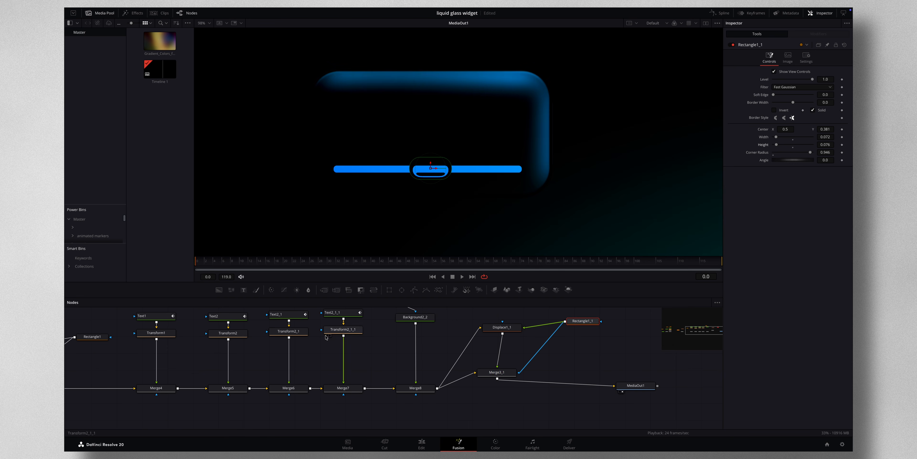
click(413, 317)
scroll(406, 322, up, 2)
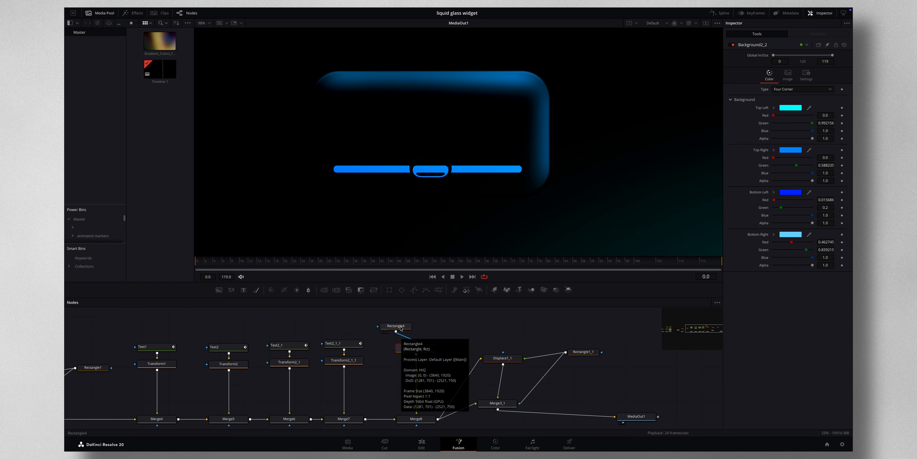
click(400, 327)
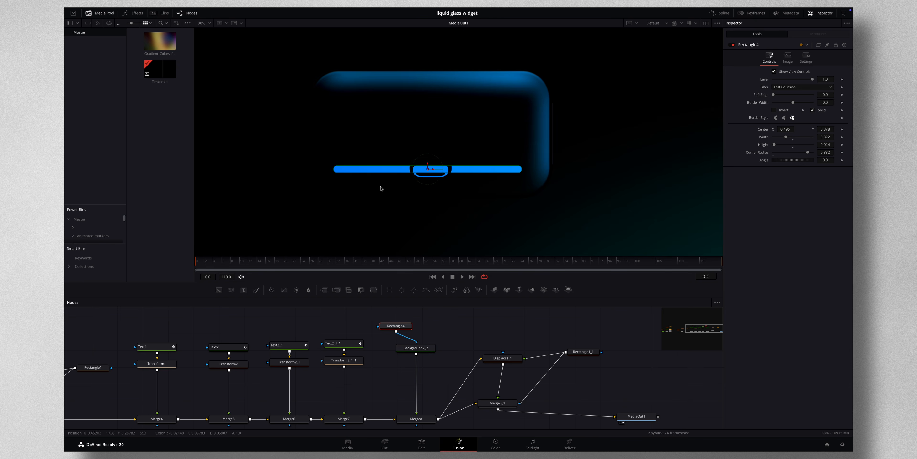
drag(470, 262, 517, 266)
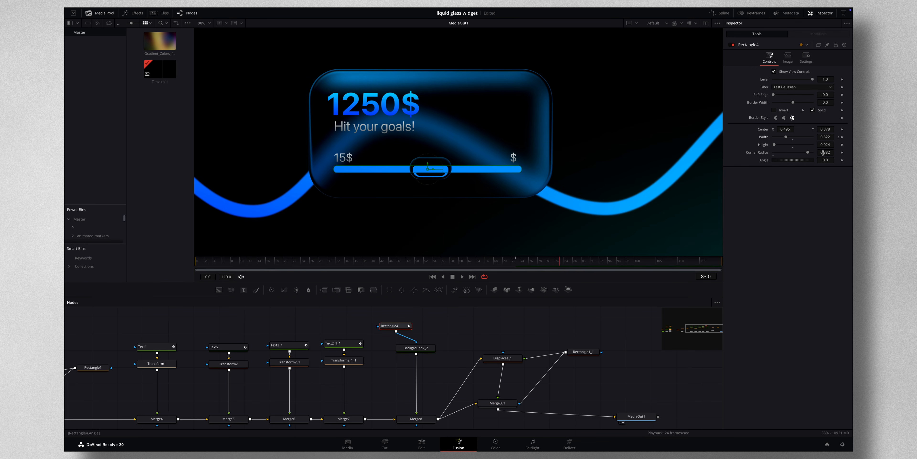
click(842, 137)
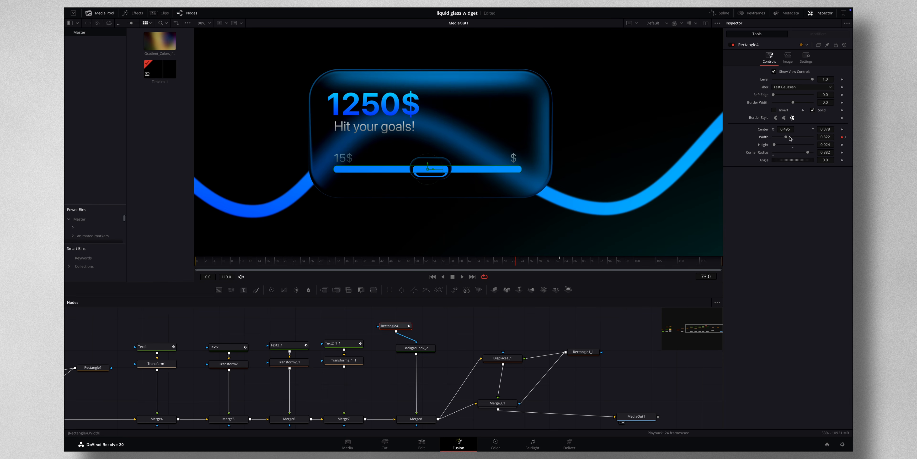
drag(787, 139, 761, 140)
Smooth the Rectangle4 width animation curve with an Ease In of 85.5 and scrub to frame 83.
click(720, 13)
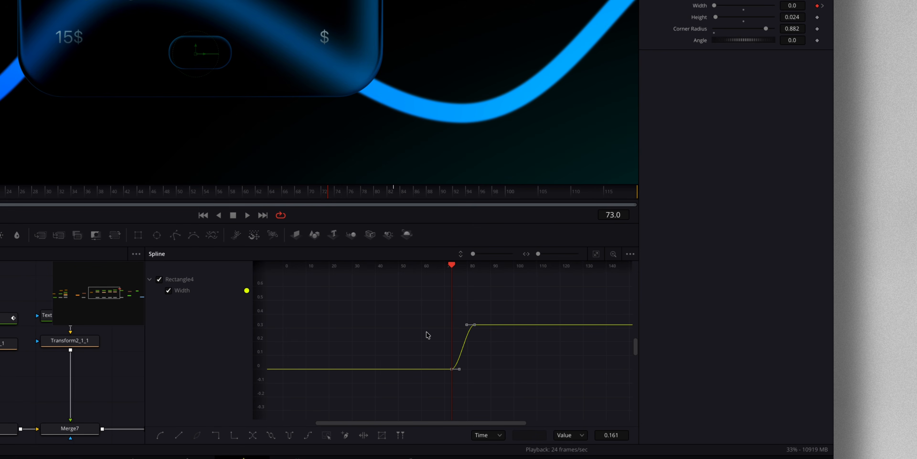
key(t)
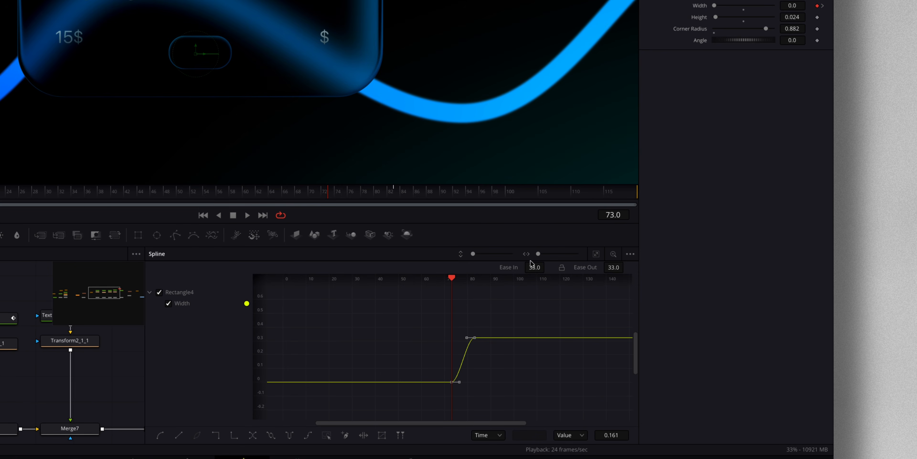
drag(533, 269, 775, 275)
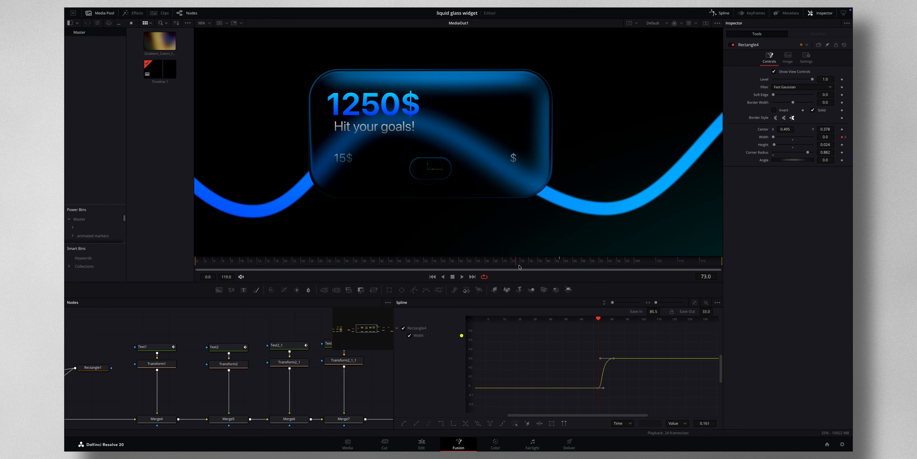
drag(519, 266, 562, 270)
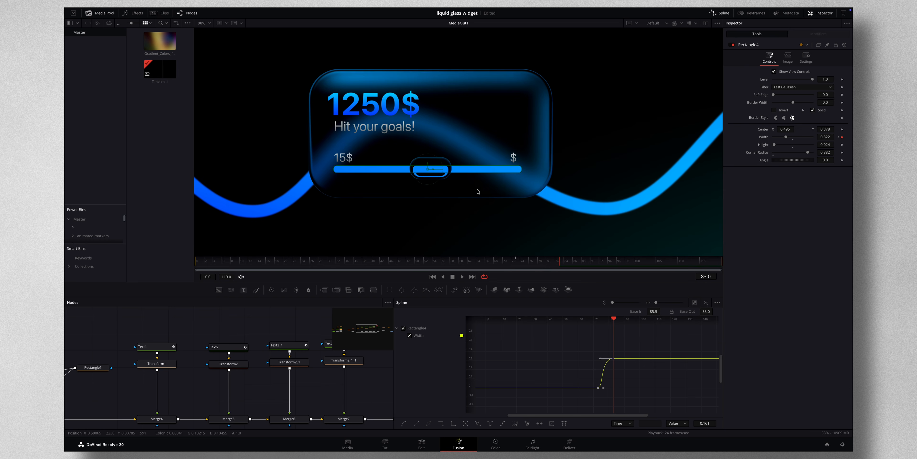
click(719, 13)
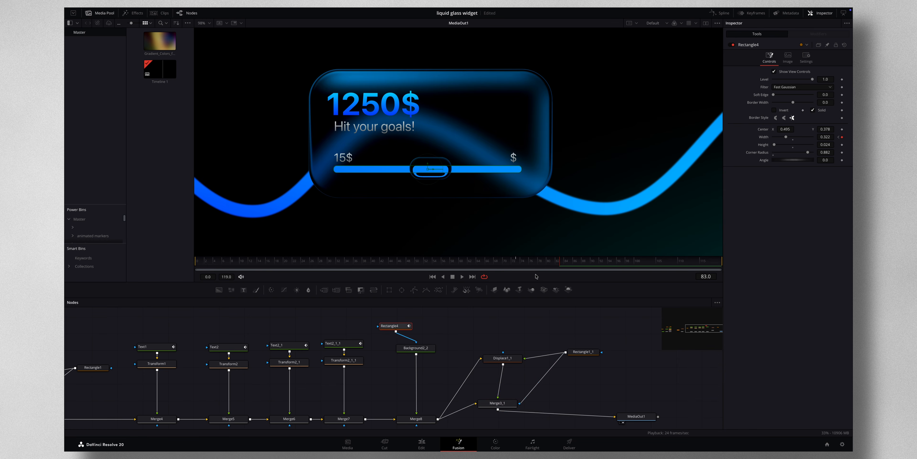
Set Rectangle1_1 to center X 0.364, center Y 0.376, width 0.054 and height 0.06.
click(570, 355)
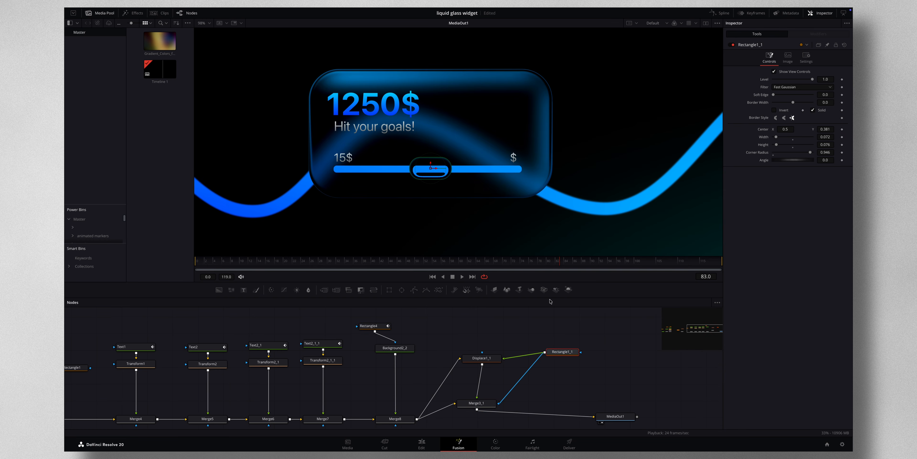
mouse_move(559, 260)
mouse_down()
mouse_move(497, 262)
mouse_move(573, 262)
mouse_up()
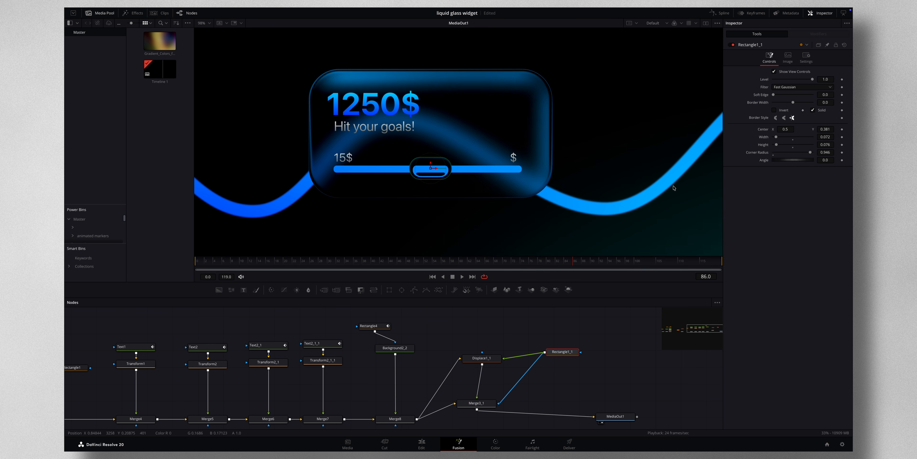
drag(789, 130, 751, 133)
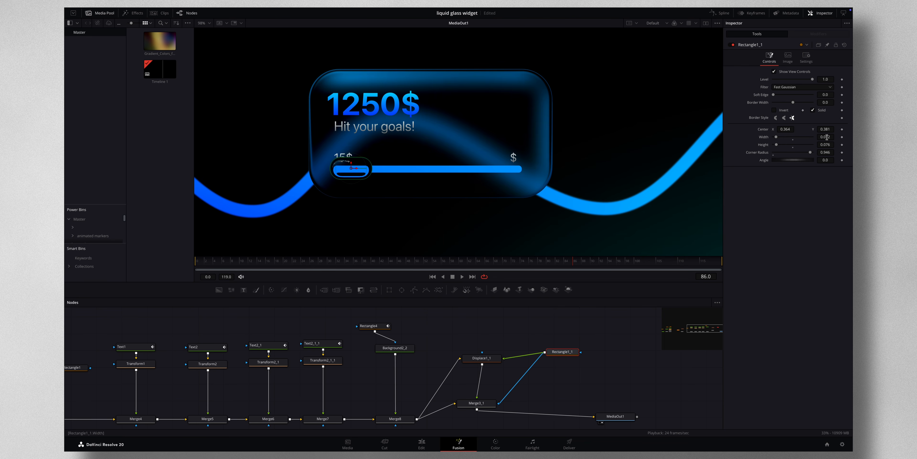
mouse_move(826, 137)
mouse_down()
mouse_move(824, 144)
mouse_move(821, 137)
mouse_up()
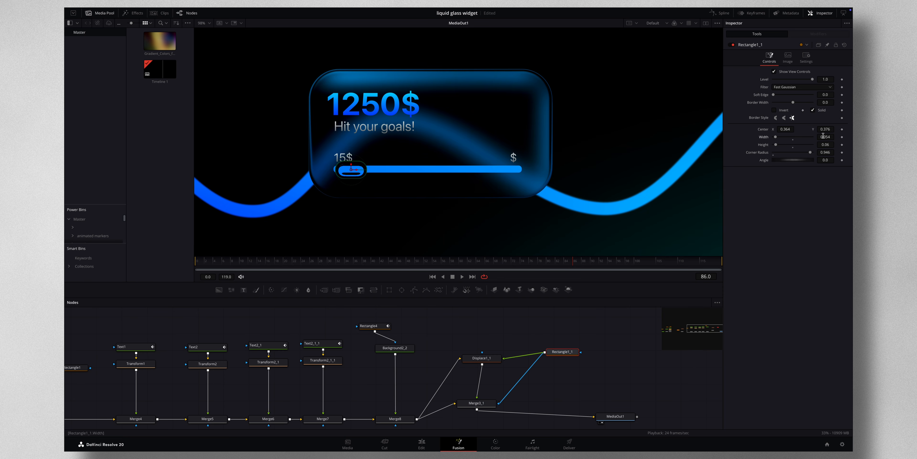
Keyframe the Rectangle1_1 width from 0.0 at frame 82 to 0.054 at frame 87.
mouse_move(573, 262)
mouse_down()
mouse_move(477, 262)
mouse_move(554, 264)
mouse_up()
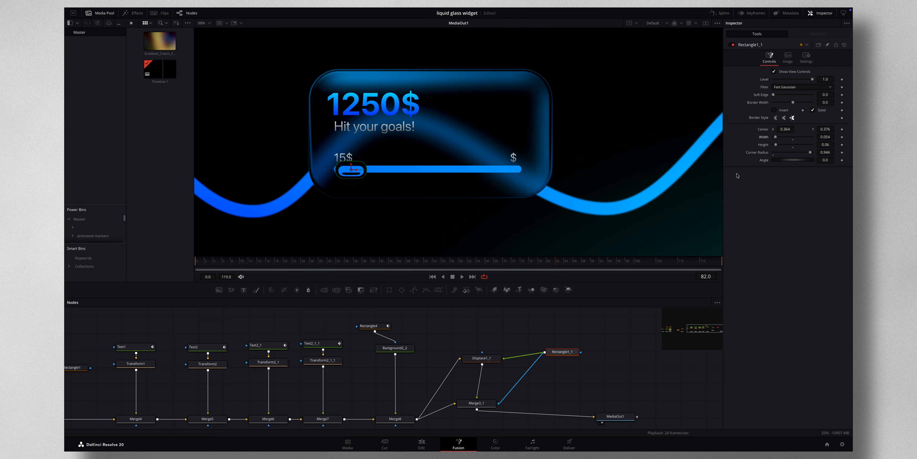
click(842, 138)
key(Right)
key(Right)
key(Right)
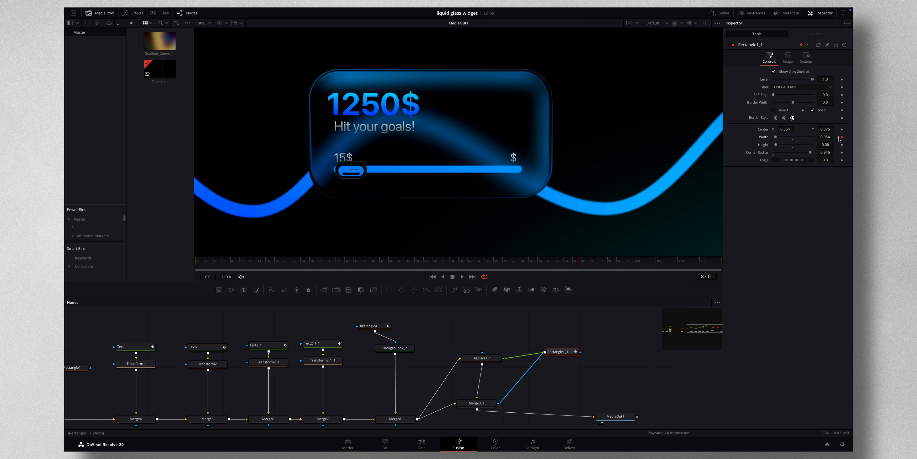
click(839, 137)
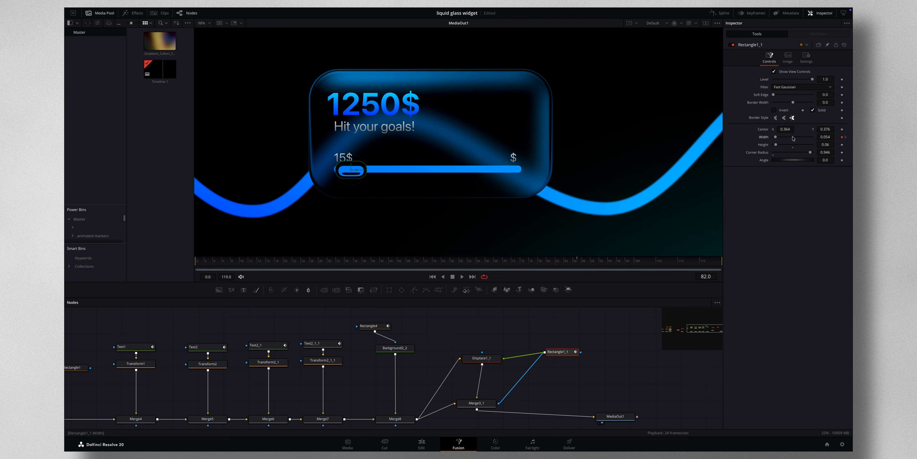
mouse_move(777, 139)
mouse_down()
mouse_move(751, 139)
mouse_move(761, 139)
mouse_up()
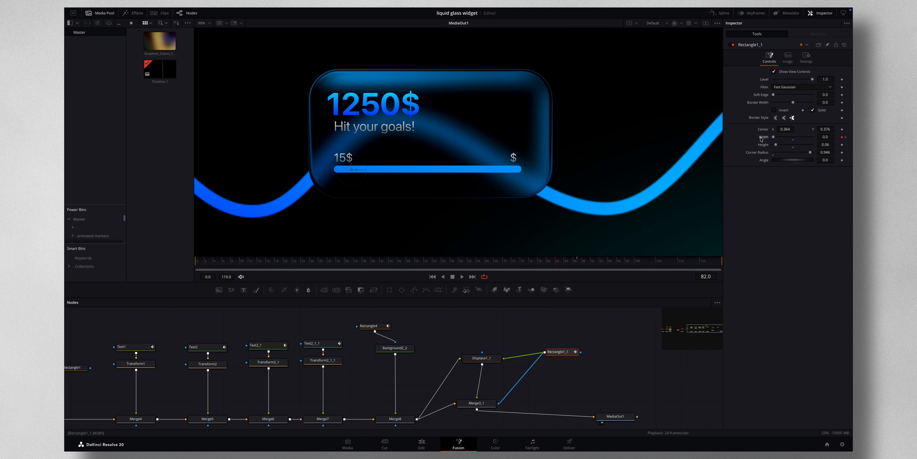
Smooth the Rectangle1_1 width animation curve with an Ease In of 85.8.
click(720, 13)
drag(638, 354, 587, 385)
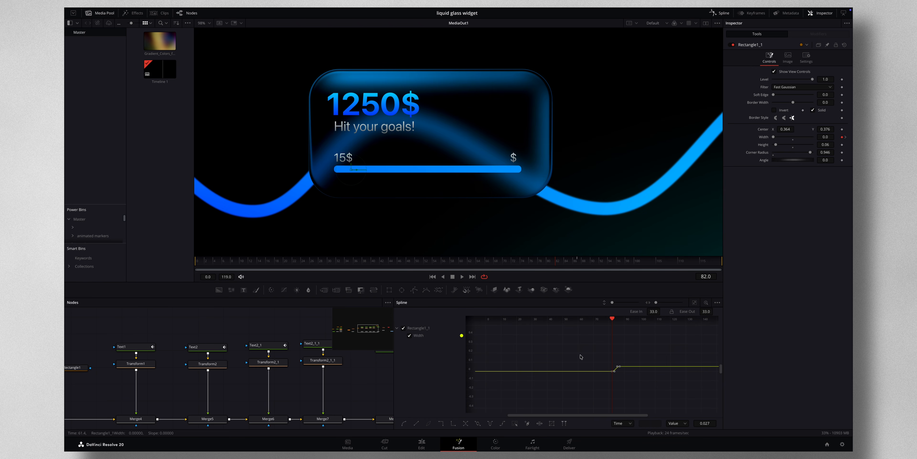
drag(651, 312, 813, 312)
Keyframe the Rectangle1_1 center X from 0.364 at frame 87 to 0.63 at frame 97.
click(557, 263)
drag(556, 264, 578, 263)
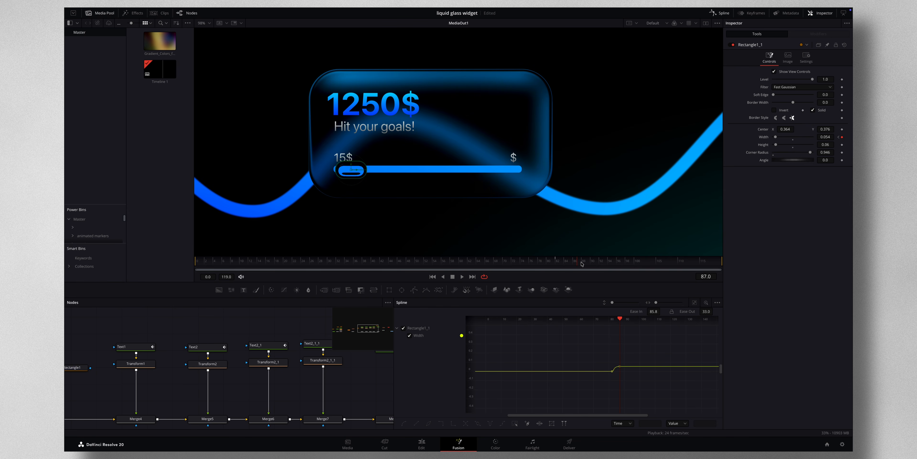
click(842, 130)
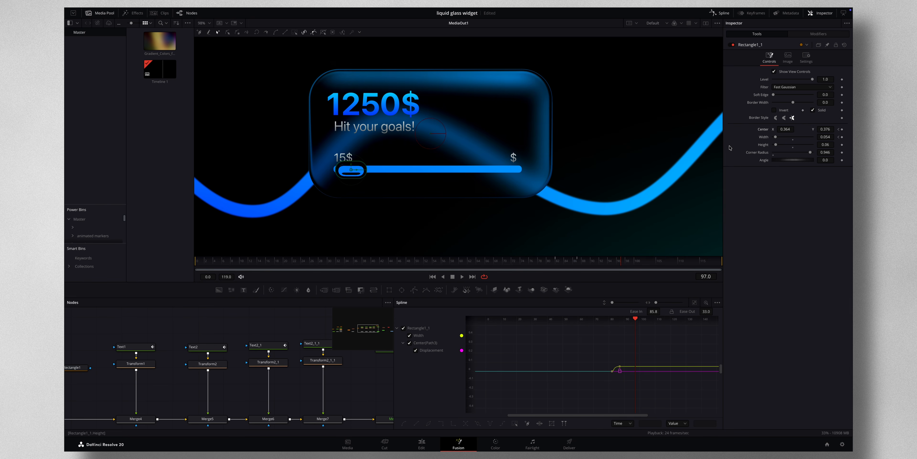
click(842, 130)
drag(785, 129, 478, 133)
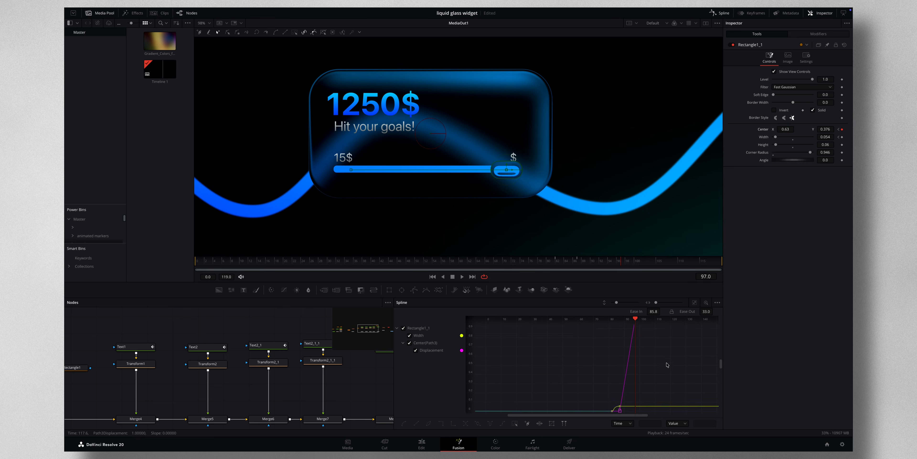
Smooth only the Rectangle1_1 center path displacement curve with an Ease In of 85.5, preview the animation and close the spline editor.
click(410, 335)
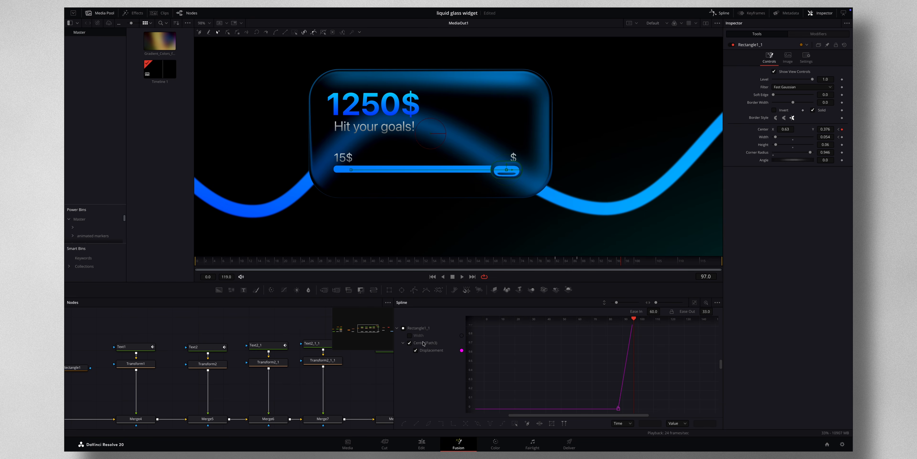
scroll(612, 370, up, 1)
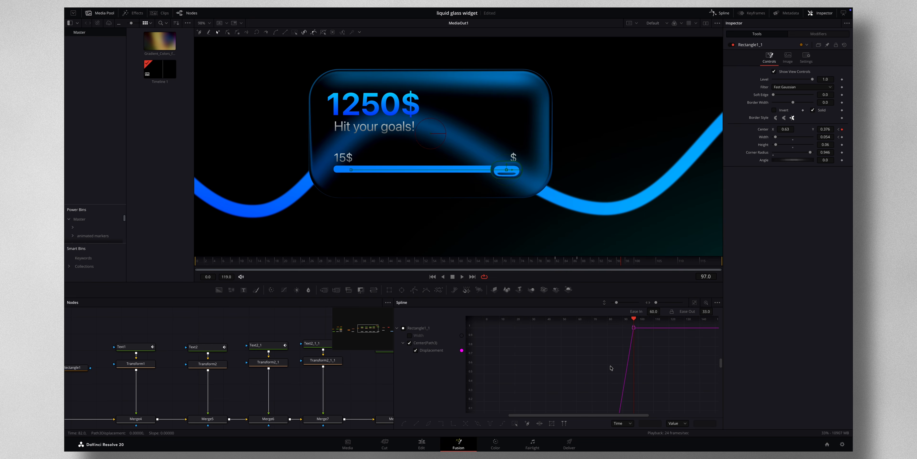
key(s)
drag(655, 311, 794, 310)
drag(356, 260, 425, 264)
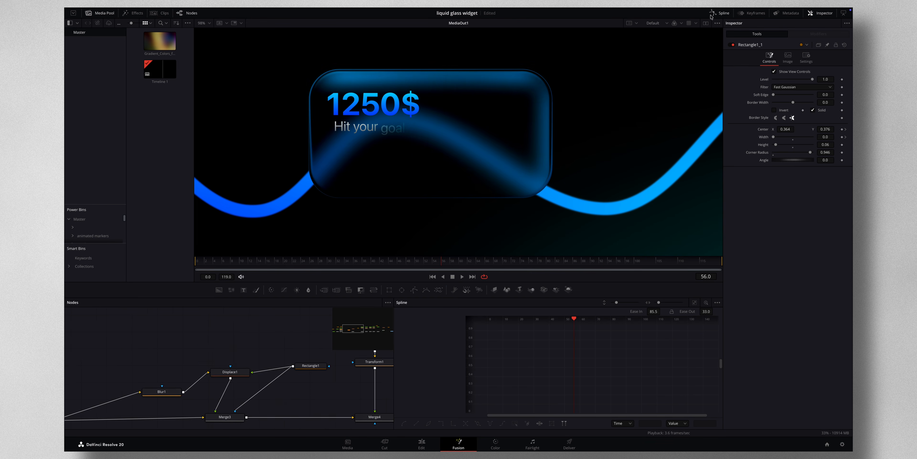
click(718, 13)
Enable motion blur on the Polygon1 node with quality 3.
scroll(343, 353, left, 10)
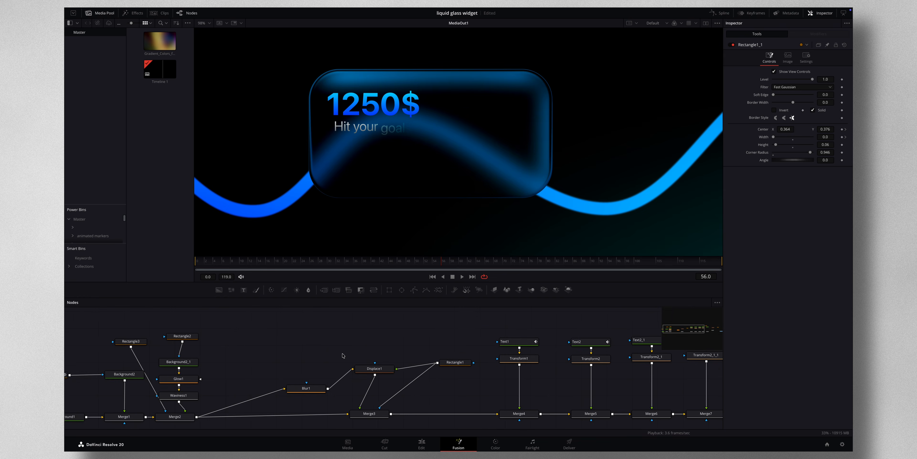
scroll(331, 351, down, 2)
scroll(367, 349, down, 1)
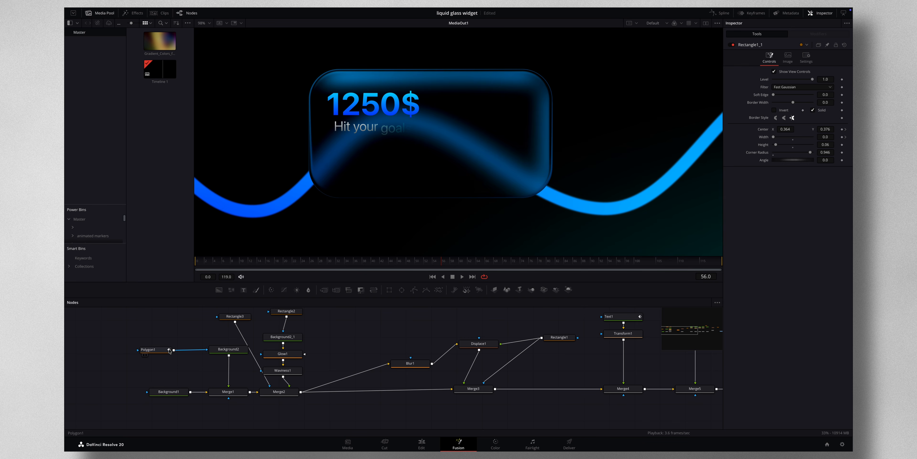
click(159, 352)
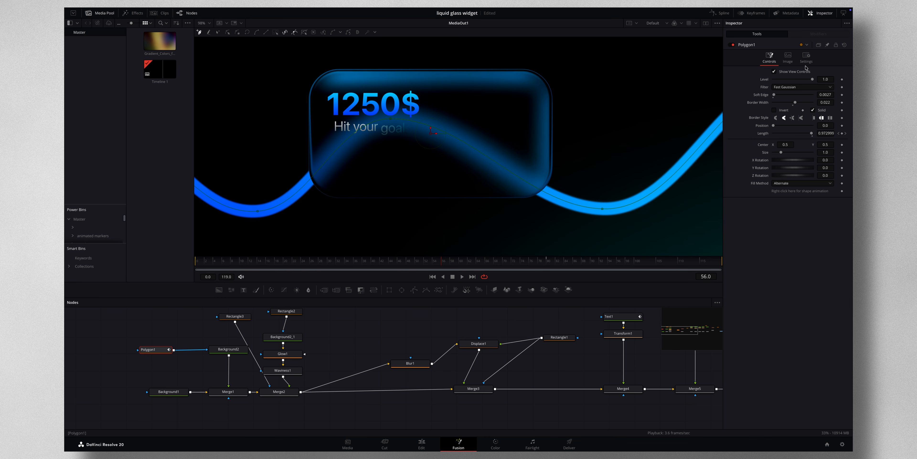
click(807, 58)
click(774, 79)
drag(782, 86, 784, 87)
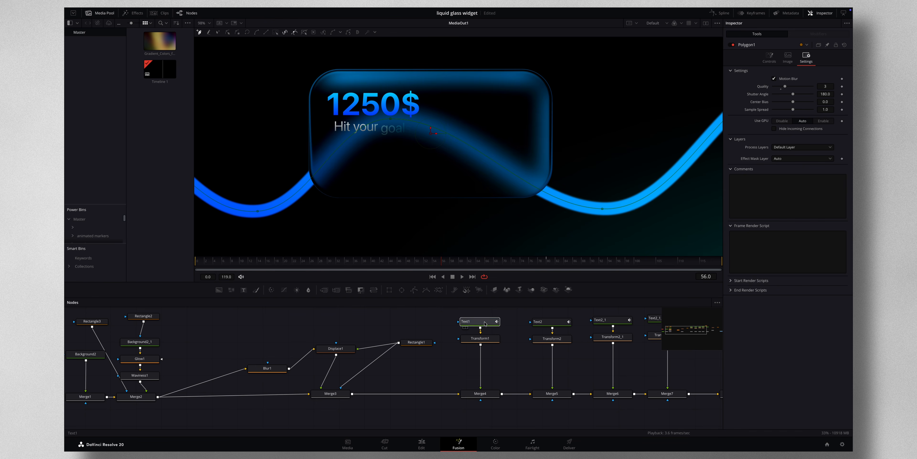
Enable motion blur on the Text1 node.
drag(498, 323, 497, 323)
click(830, 79)
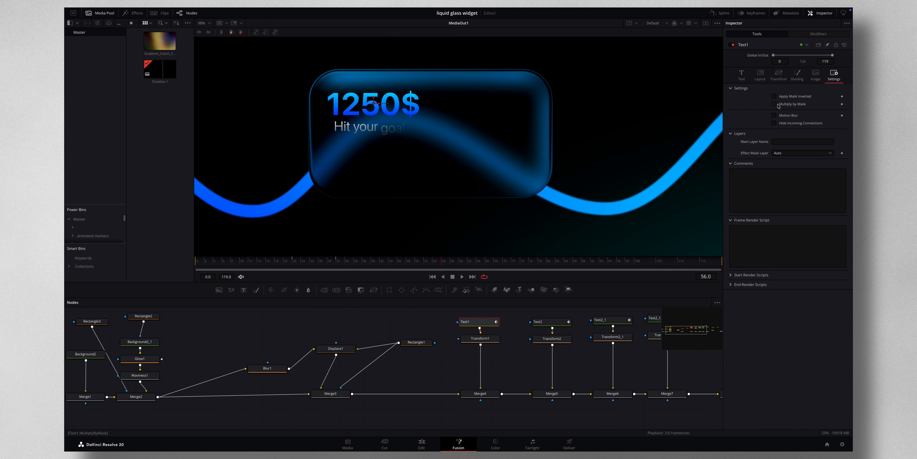
click(775, 116)
scroll(616, 324, right, 5)
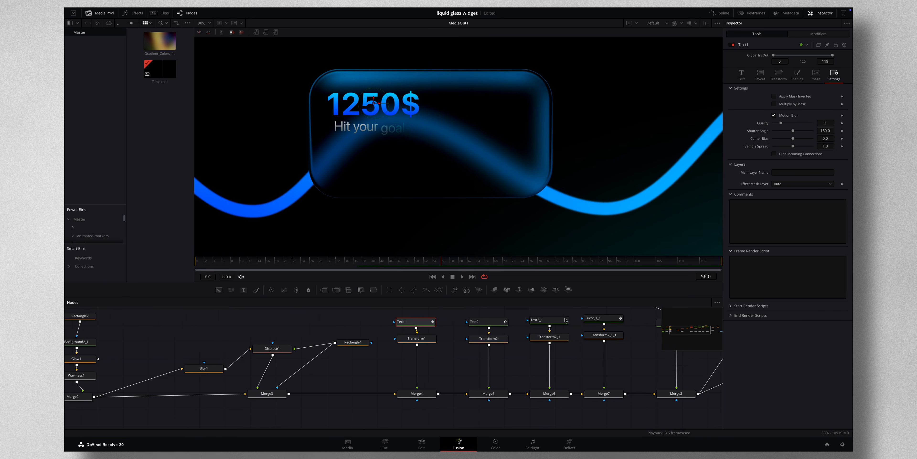
scroll(613, 327, right, 6)
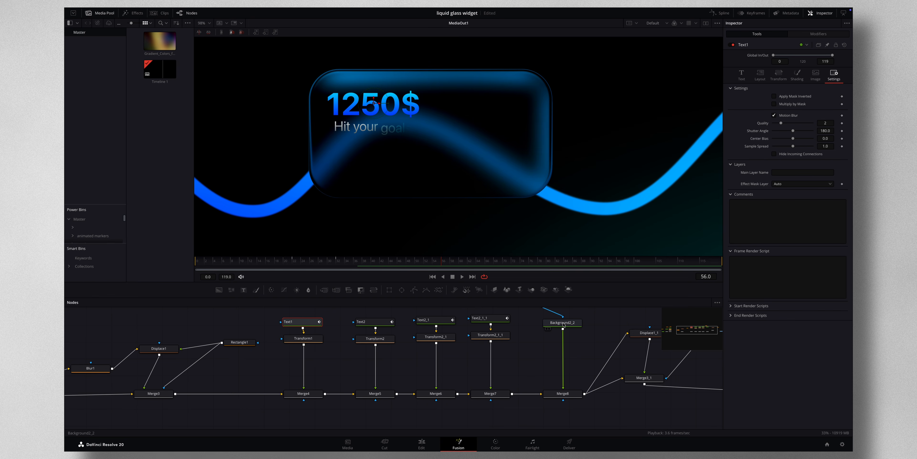